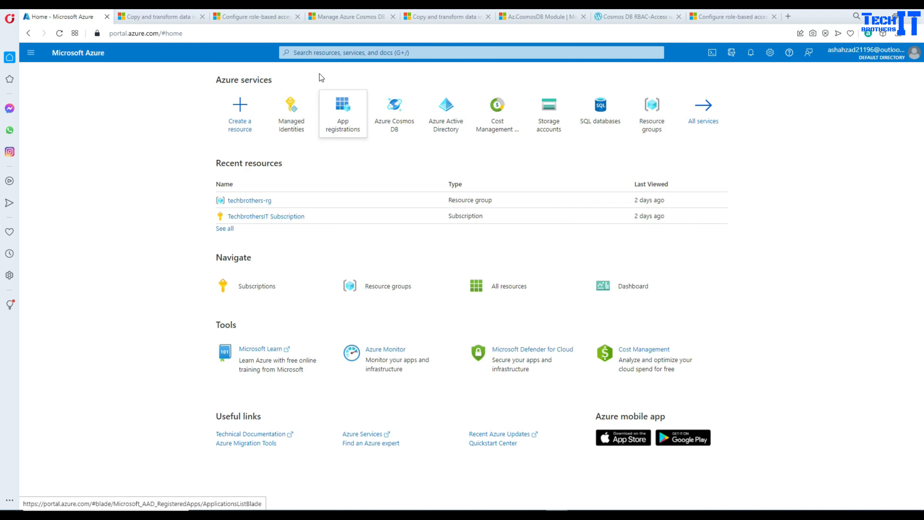
- Search the portal for "cosmos" and open the Azure Cosmos DB service
left_click(320, 54)
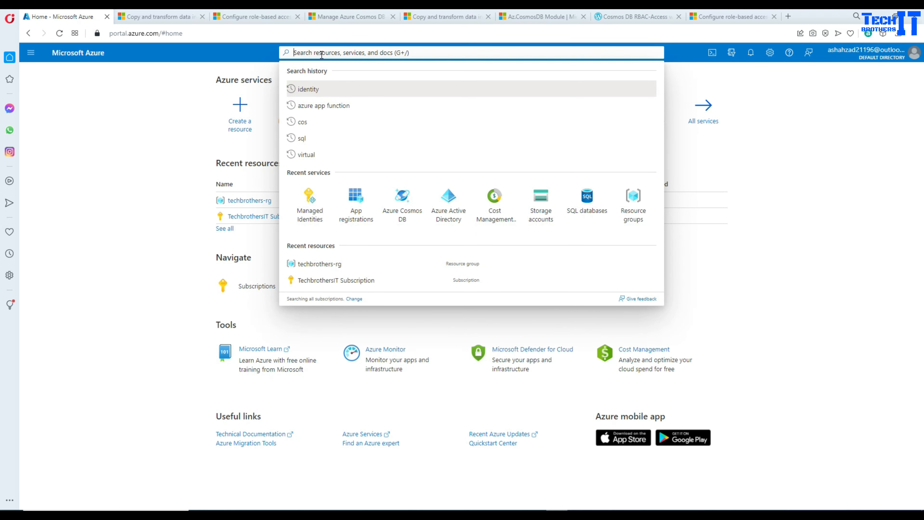
type("cosm")
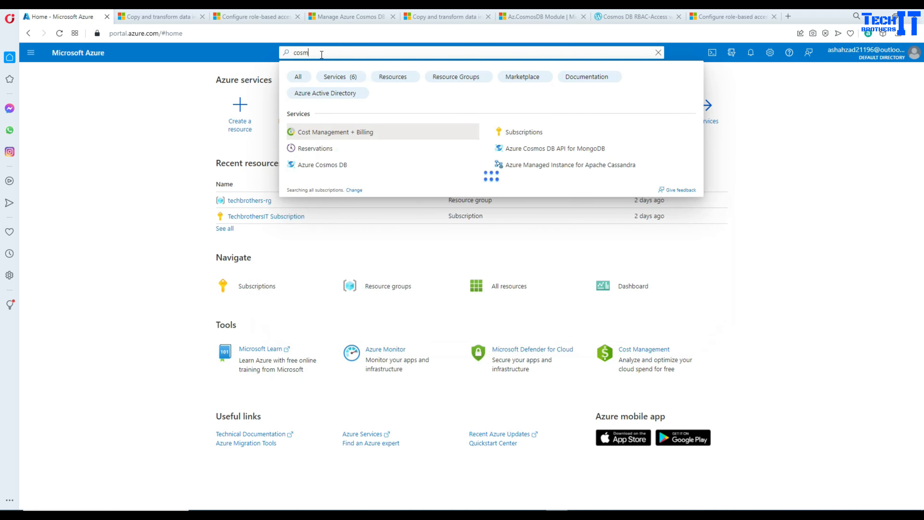
type("os")
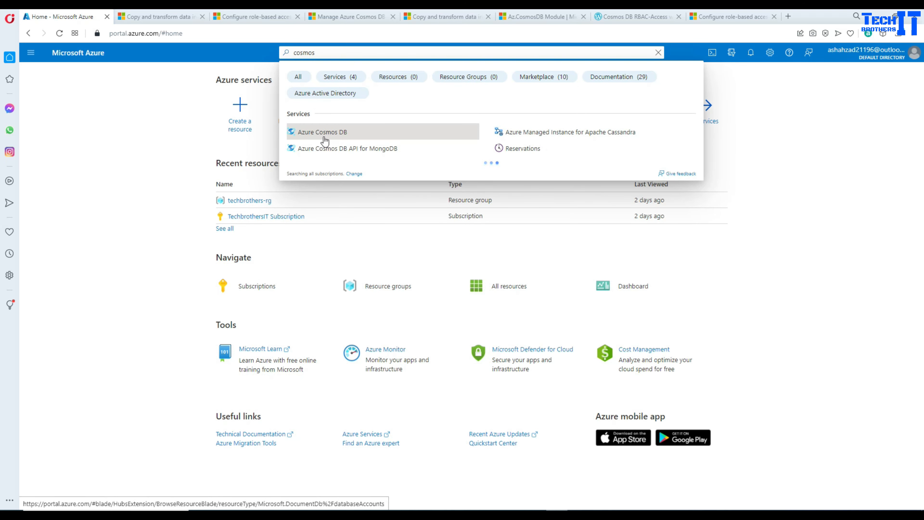
left_click(322, 132)
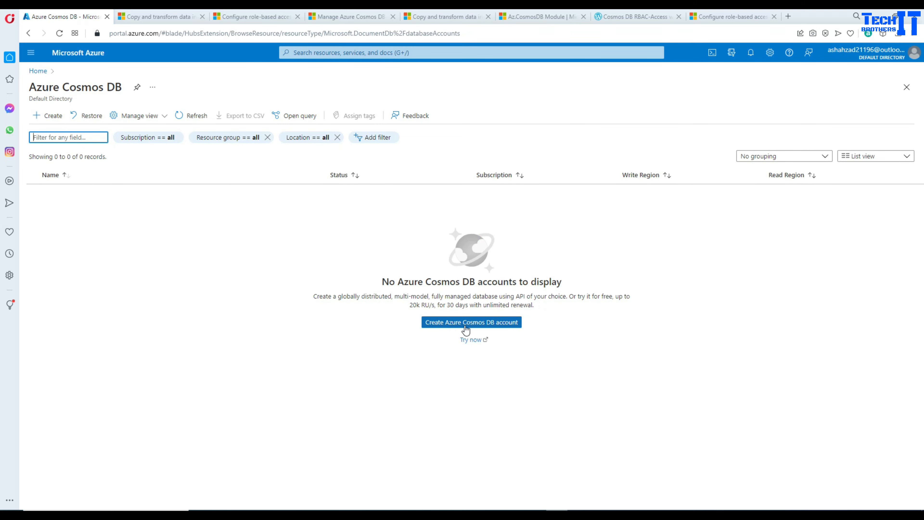
- Start creating an Azure Cosmos DB account with the Core (SQL) API
left_click(485, 327)
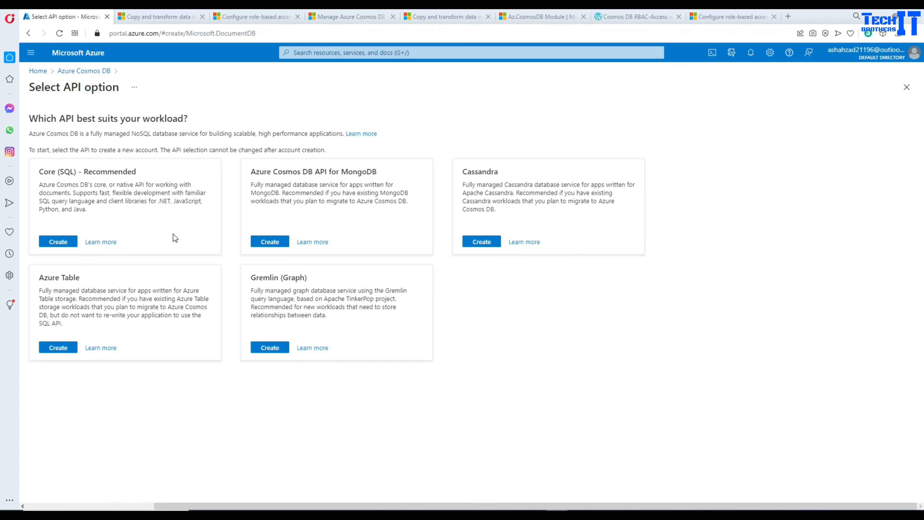
left_click_drag(39, 173, 143, 173)
left_click(168, 175)
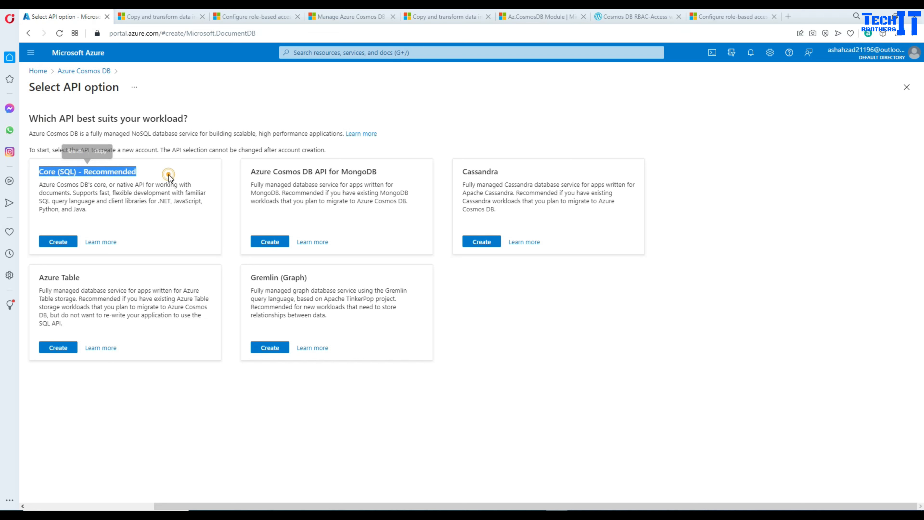
left_click(63, 243)
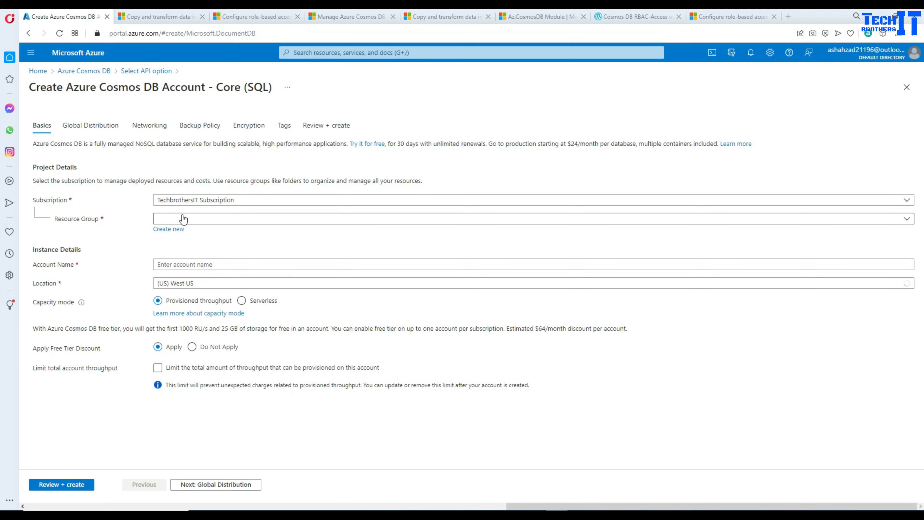
- Assign the new account to resource group techbrothers-rg and name it techbrotherscosmosacc
left_click(186, 219)
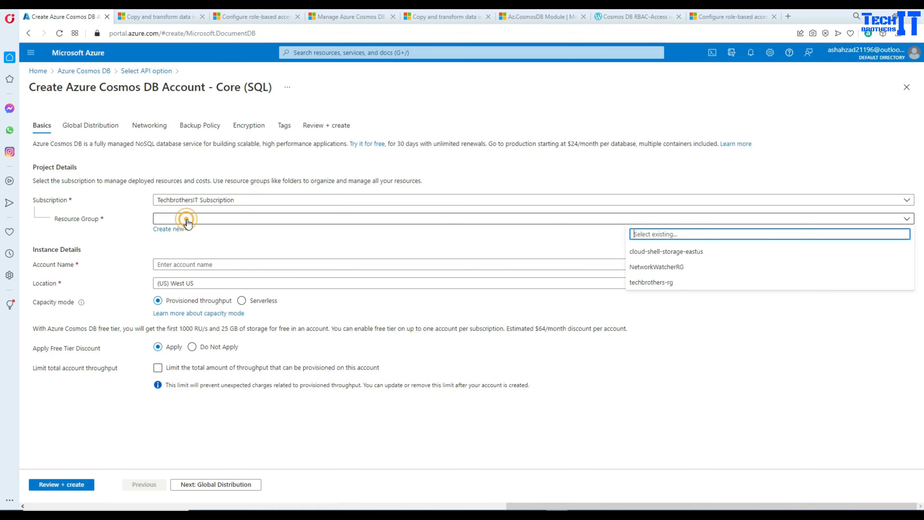
left_click(665, 282)
left_click(211, 265)
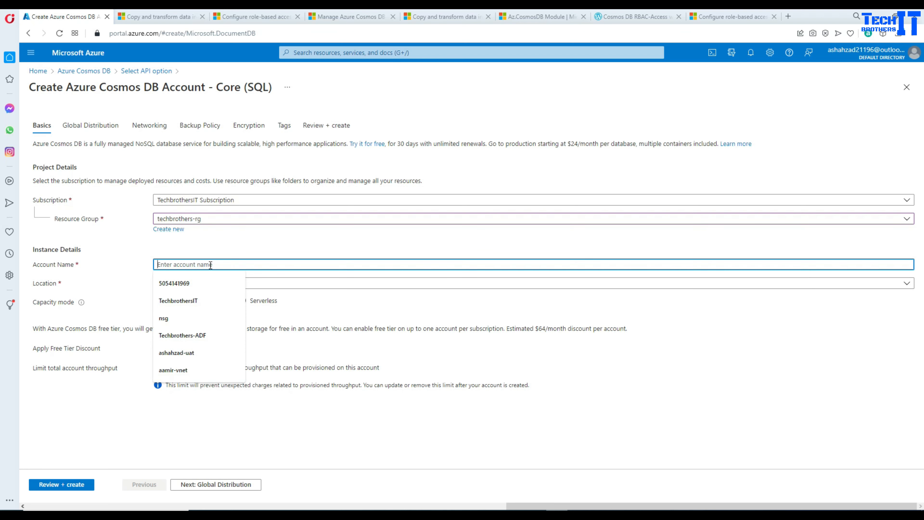
type("techbro")
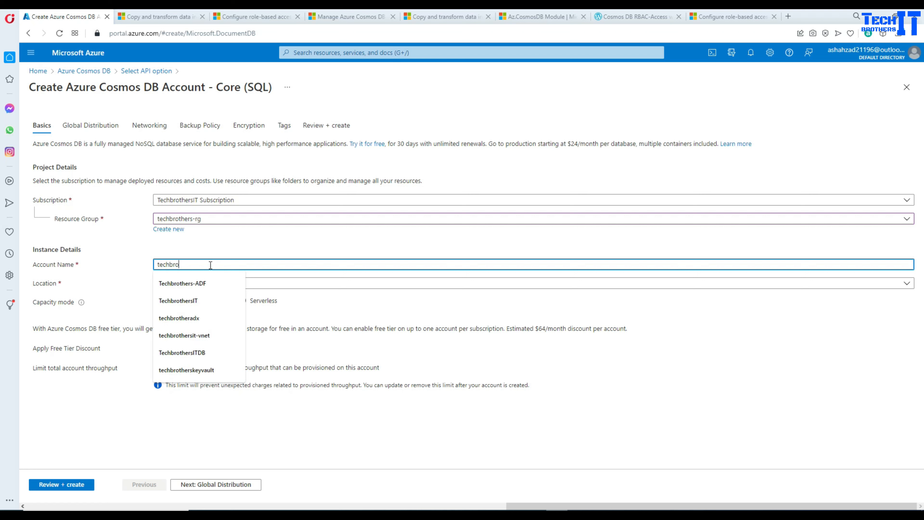
type("therscosmosacc")
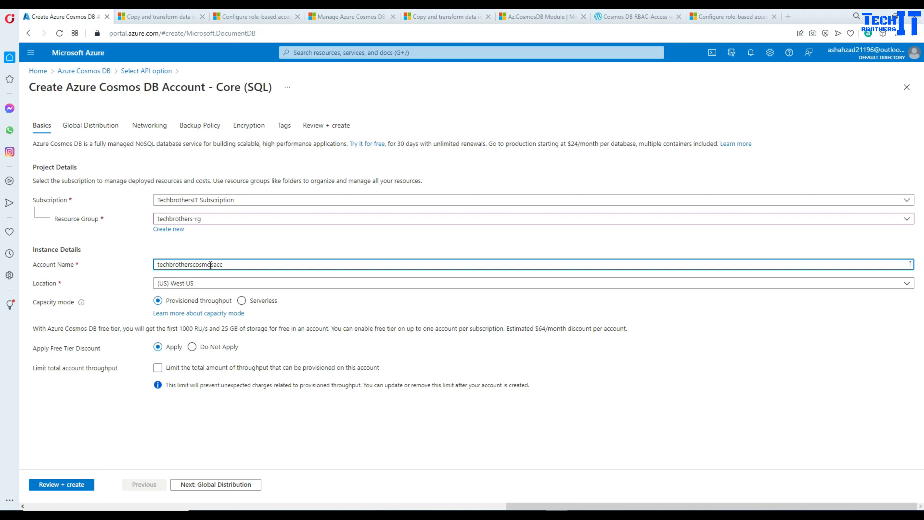
- Copy the account name techbrotherscosmosacc into the Notepad++ notes, on its own line above the az extension command
double_click(210, 264)
right_click(211, 265)
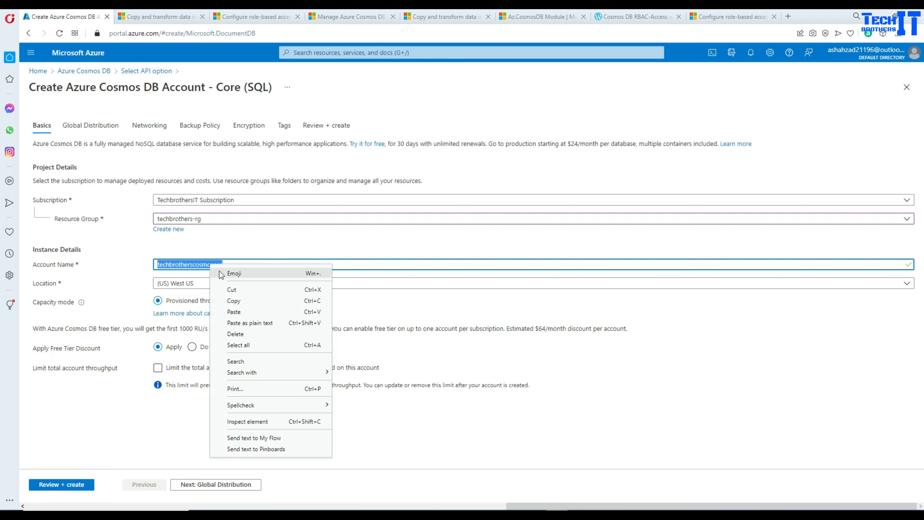
left_click(229, 306)
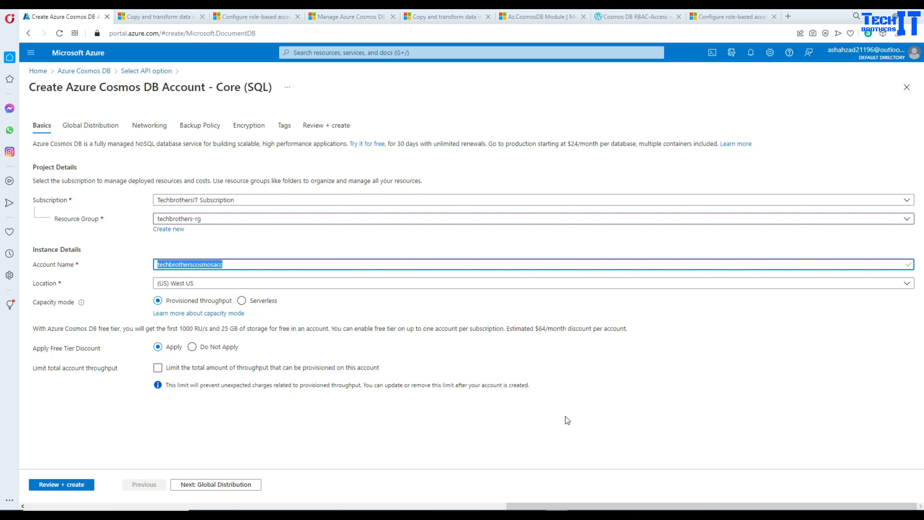
left_click(620, 514)
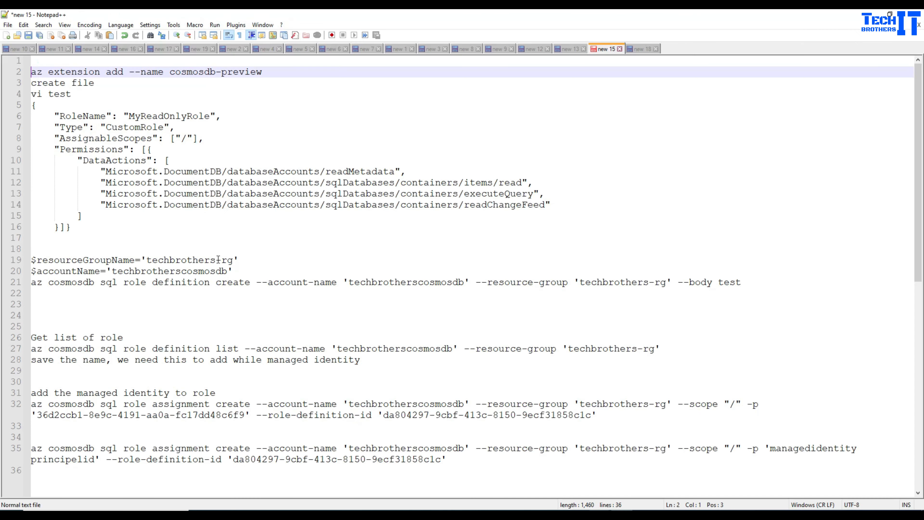
left_click(47, 62)
key("Return")
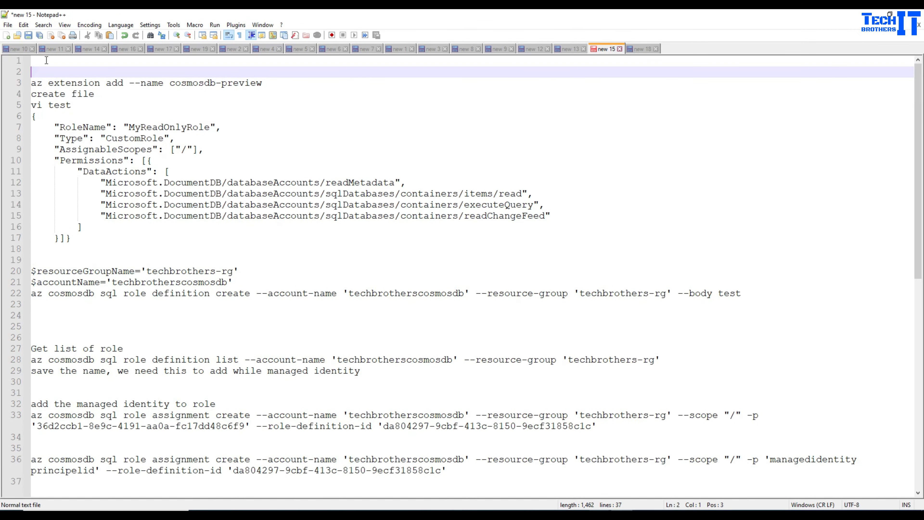
key("Return")
key("ctrl+v")
key("Return")
key("Return")
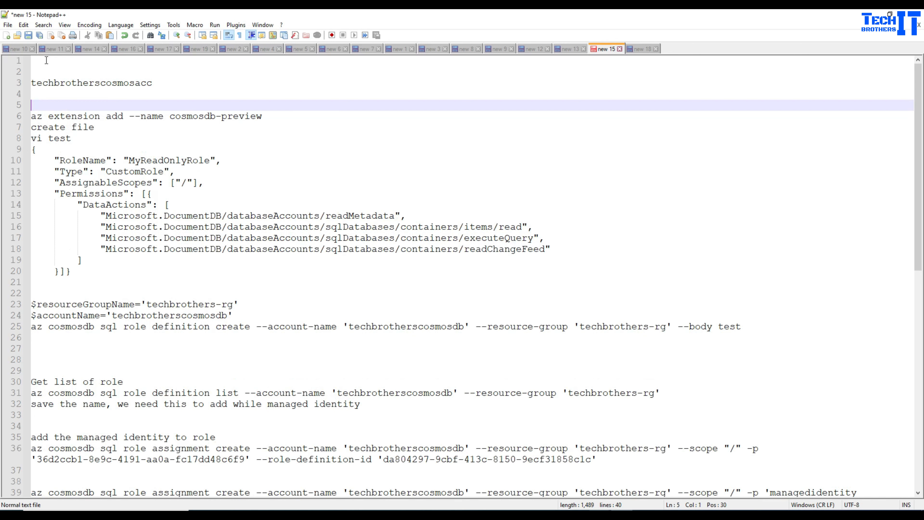
- Back in the Azure portal, set the account location to (US) East US, check the Global Distribution settings, and submit the account for creation
key("alt+Tab")
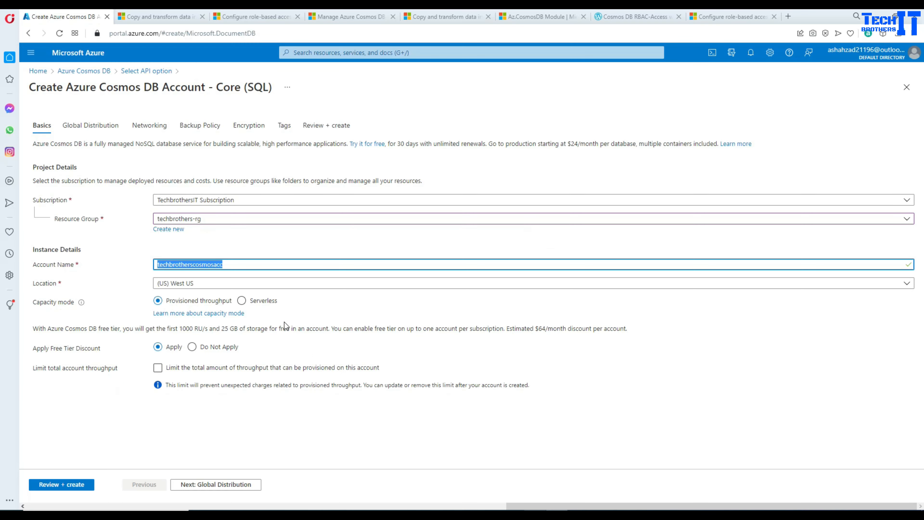
left_click(205, 283)
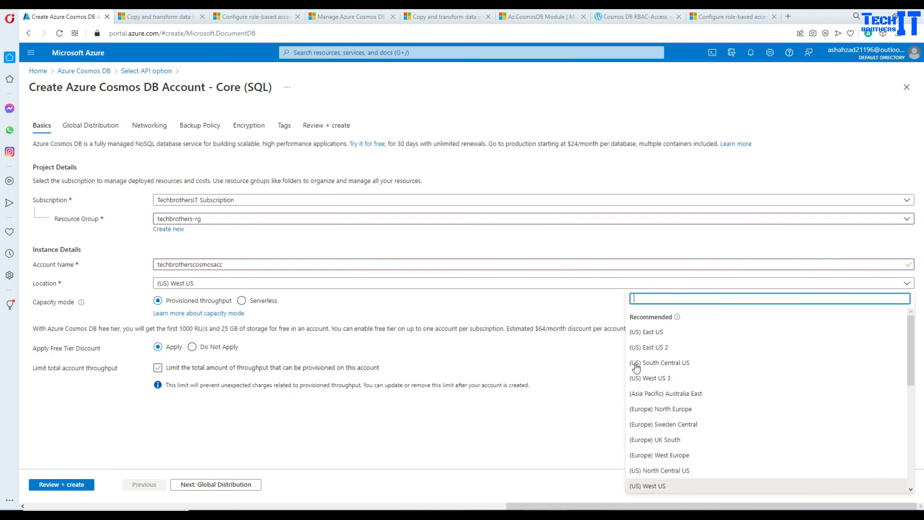
left_click(668, 336)
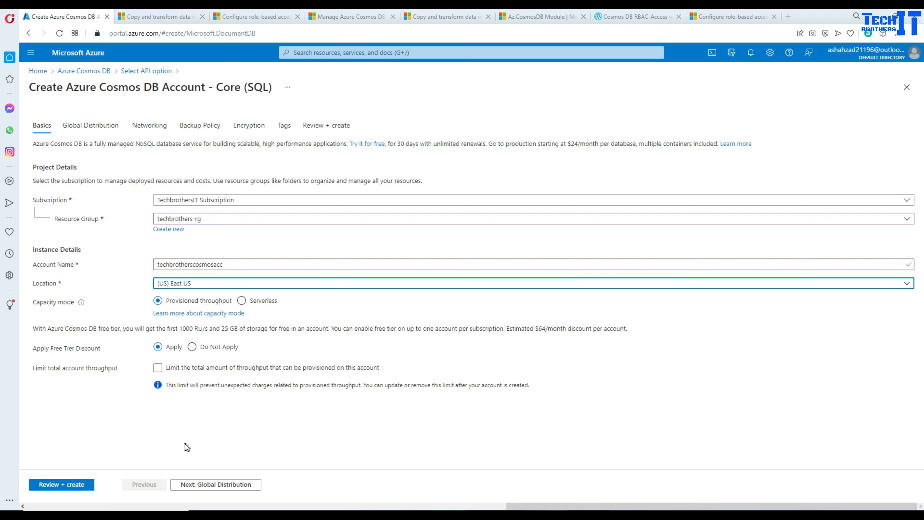
left_click(87, 128)
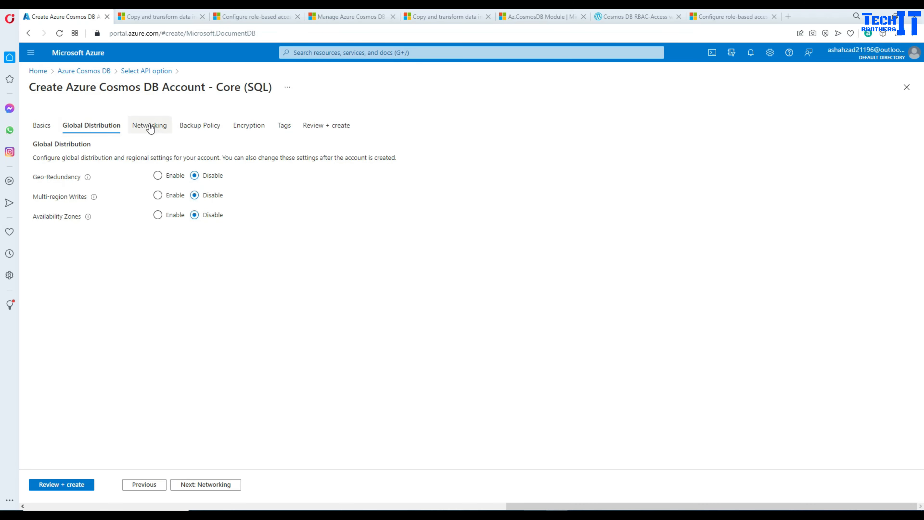
left_click(45, 125)
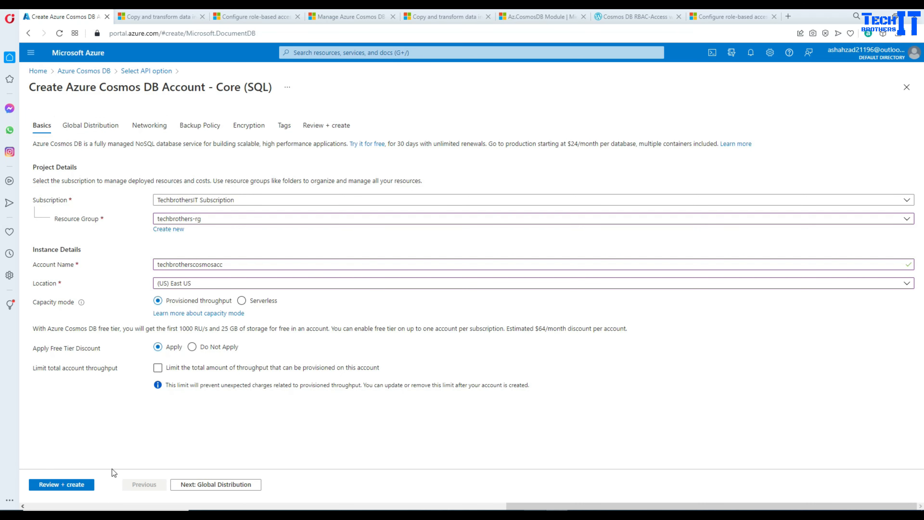
left_click(62, 484)
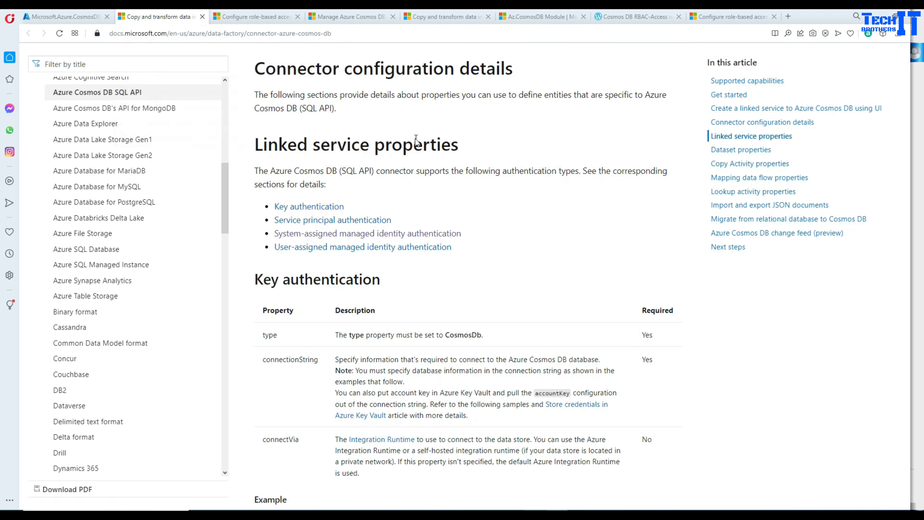
- Review the Data Factory connector article for Azure Cosmos DB (SQL API), from supported capabilities through linked service authentication types
scroll(416, 138, "up", 15)
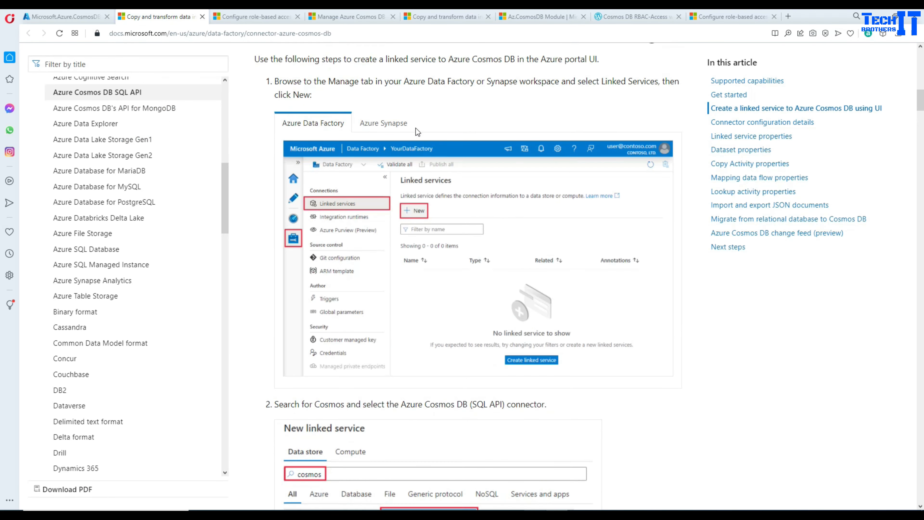
scroll(415, 128, "up", 10)
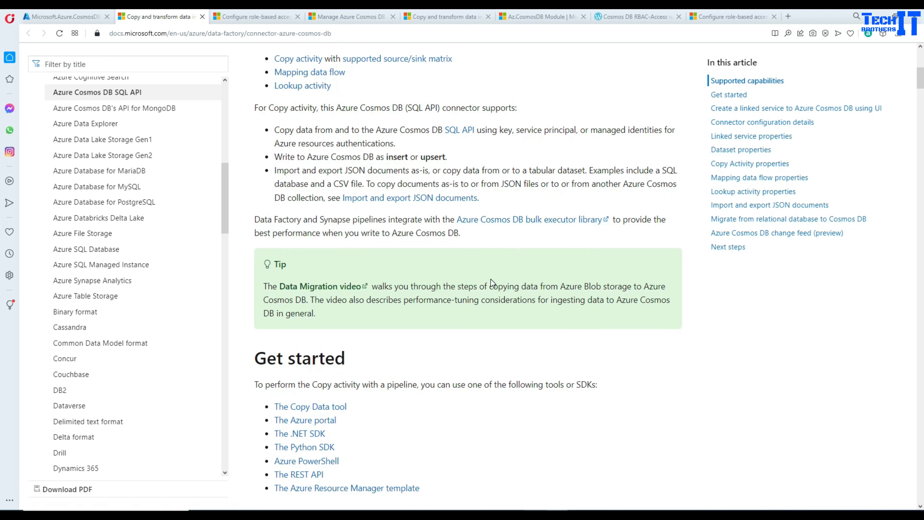
scroll(491, 280, "up", 1)
scroll(492, 283, "up", 2)
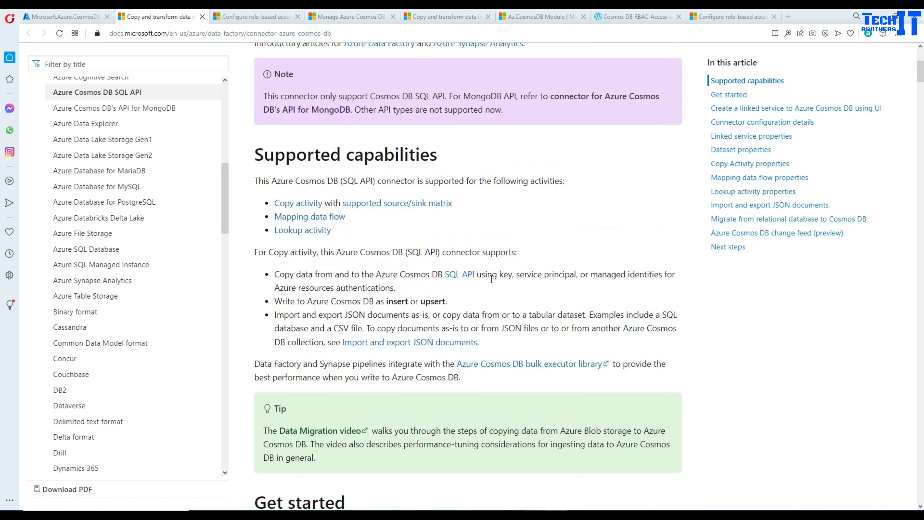
scroll(491, 279, "up", 4)
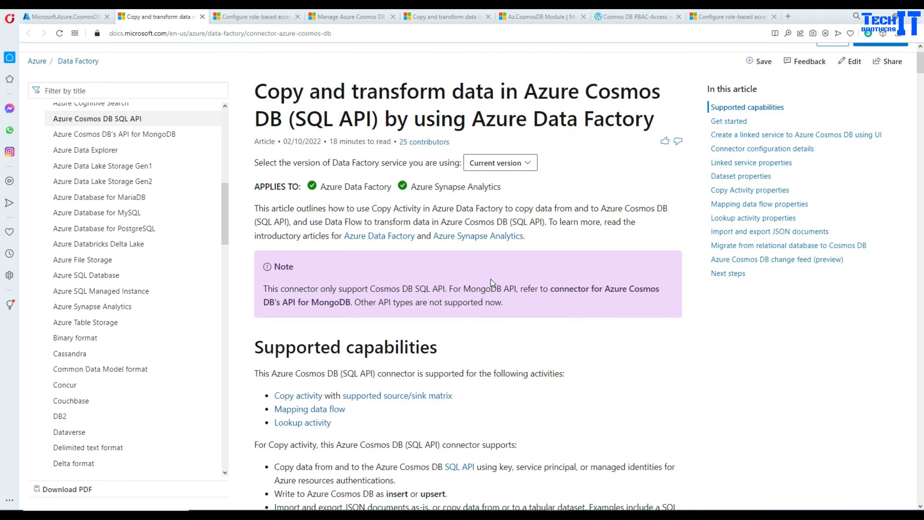
scroll(490, 279, "down", 2)
scroll(491, 279, "down", 10)
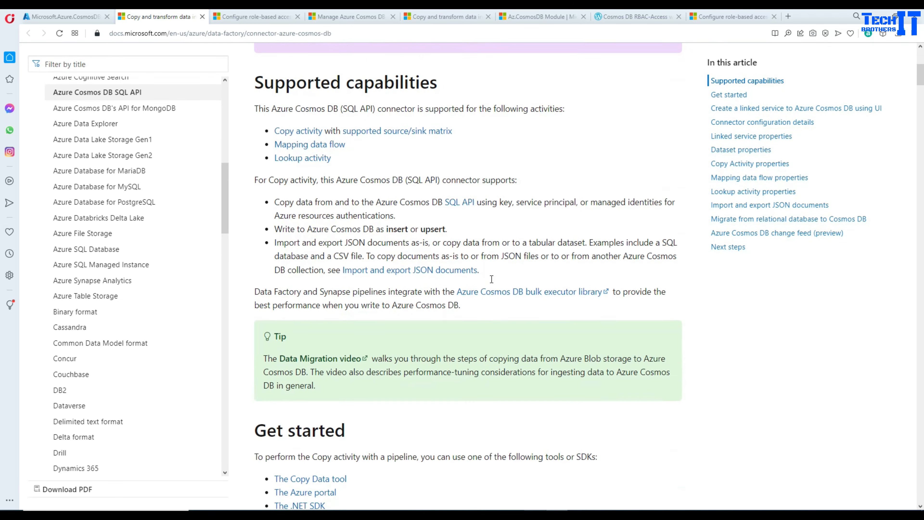
scroll(491, 279, "down", 14)
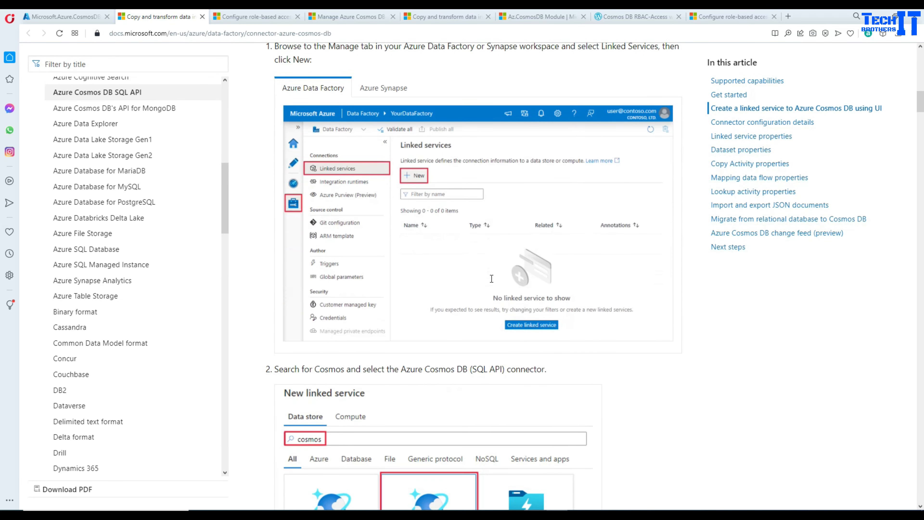
scroll(489, 280, "down", 10)
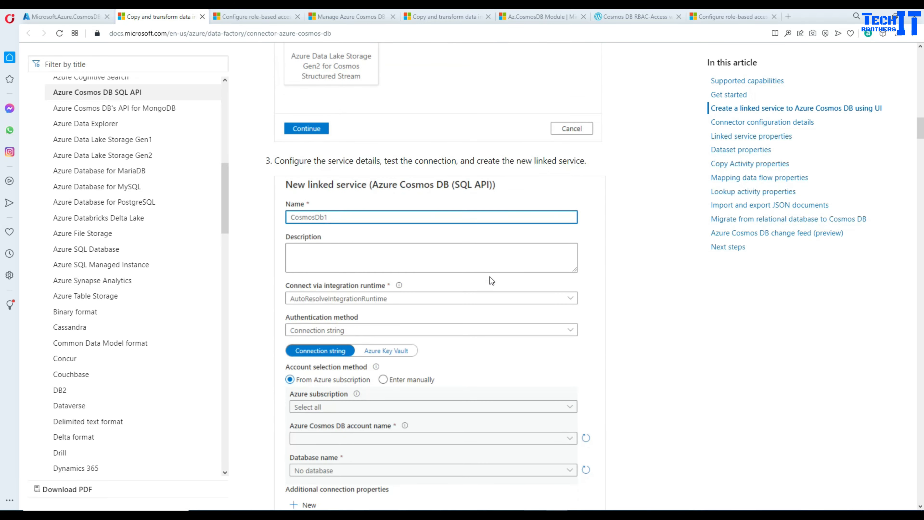
scroll(489, 279, "down", 8)
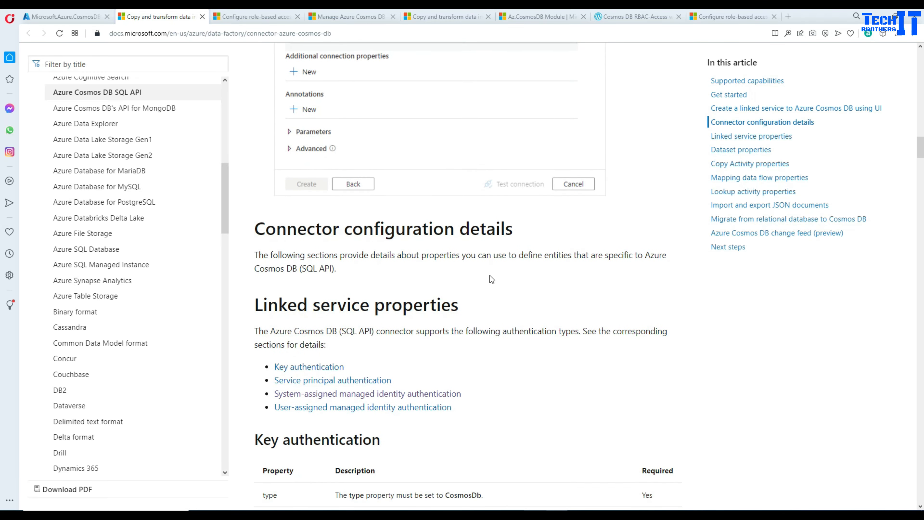
- Open the Cosmos DB role-based access control article and examine its concepts and the role definition and assignment diagram
left_click(258, 16)
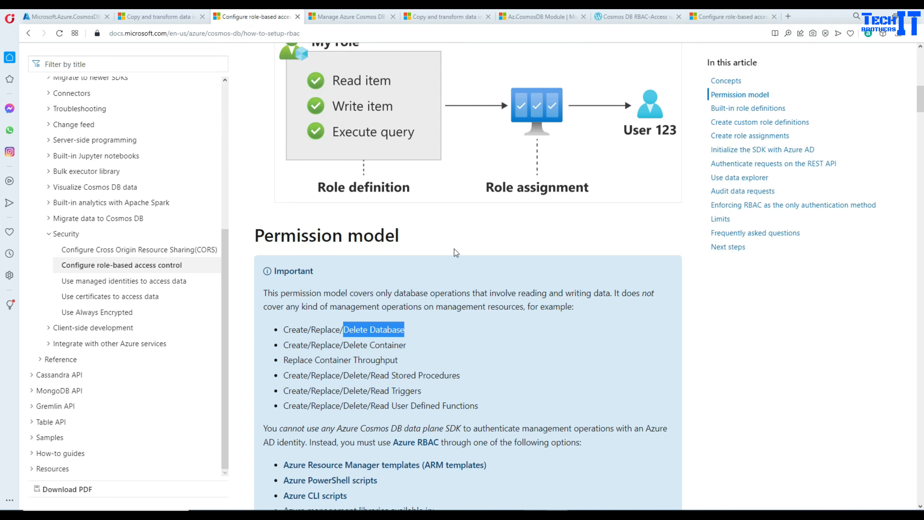
scroll(467, 272, "up", 5)
scroll(467, 275, "up", 10)
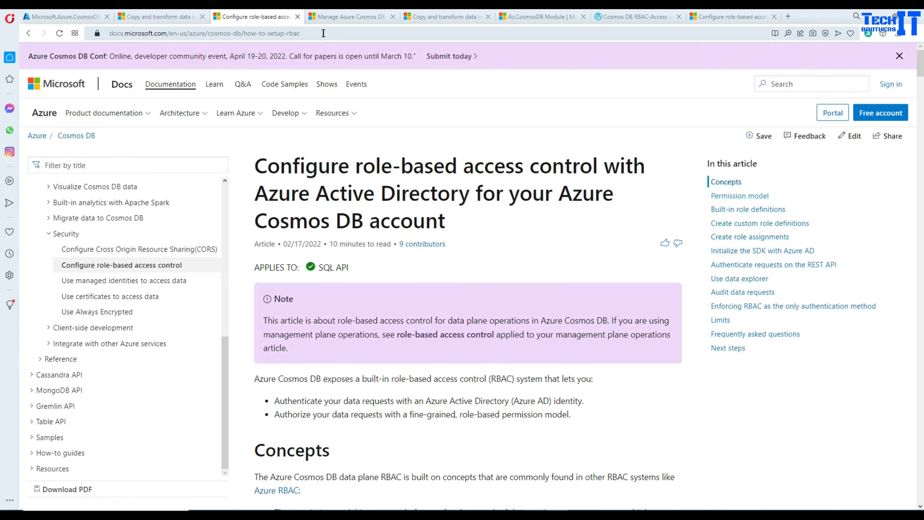
scroll(386, 214, "down", 5)
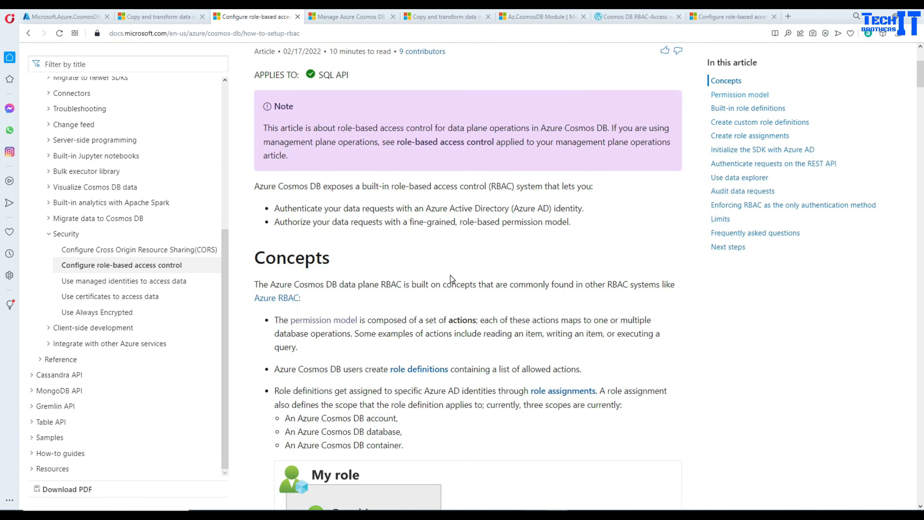
scroll(451, 276, "down", 4)
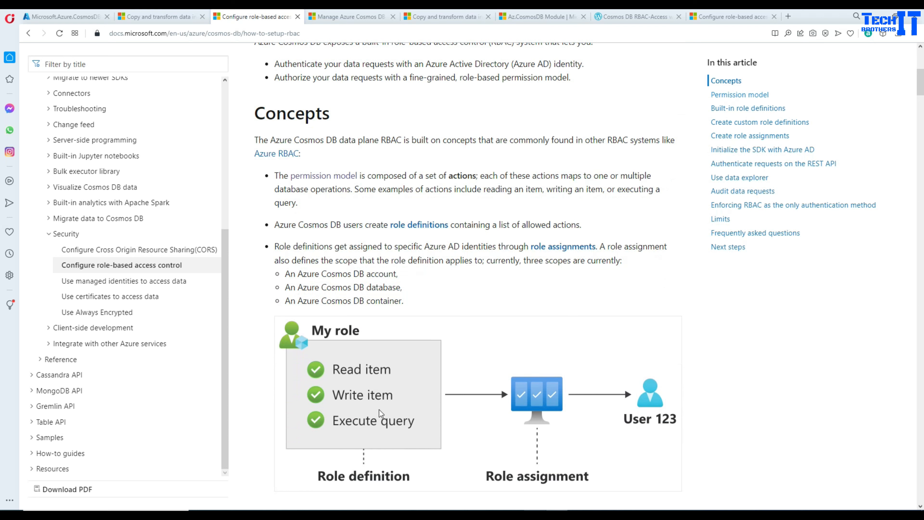
scroll(473, 364, "down", 4)
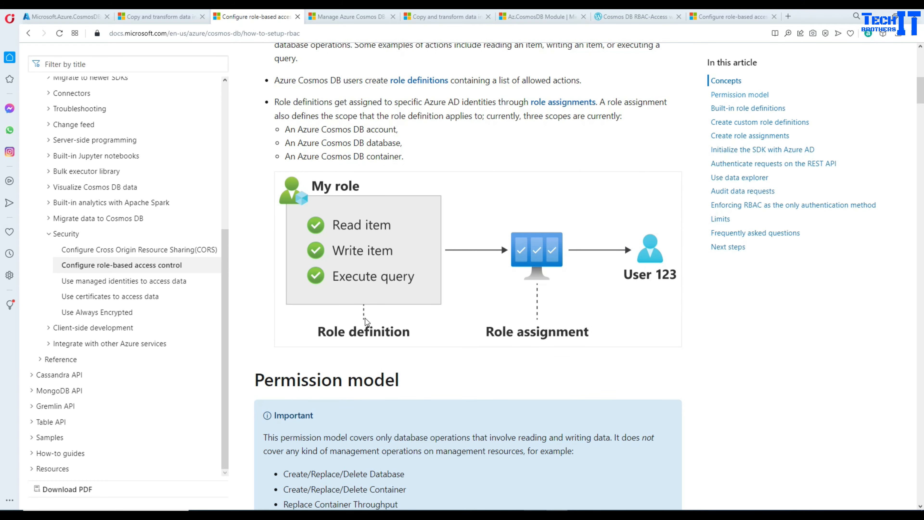
- Examine the permission model section of the role-based access article and open its linked Azure PowerShell scripts article
scroll(366, 321, "down", 6)
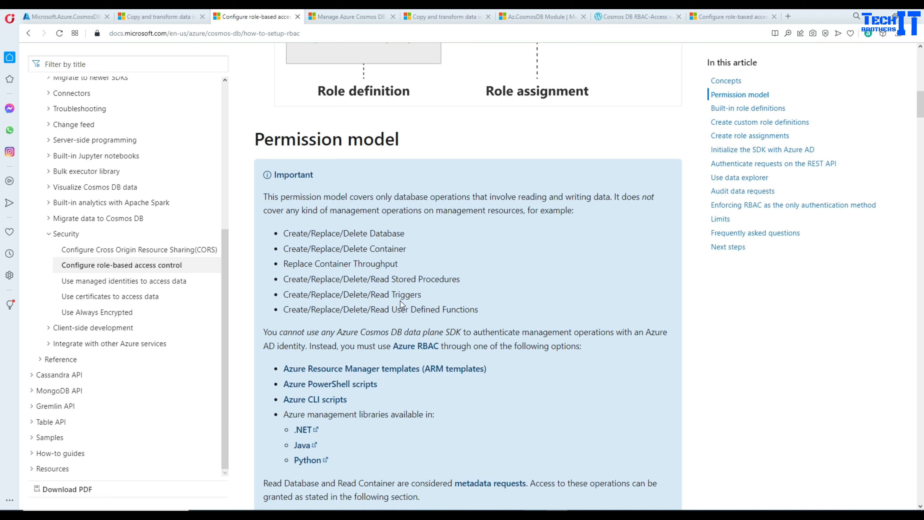
scroll(369, 377, "down", 3)
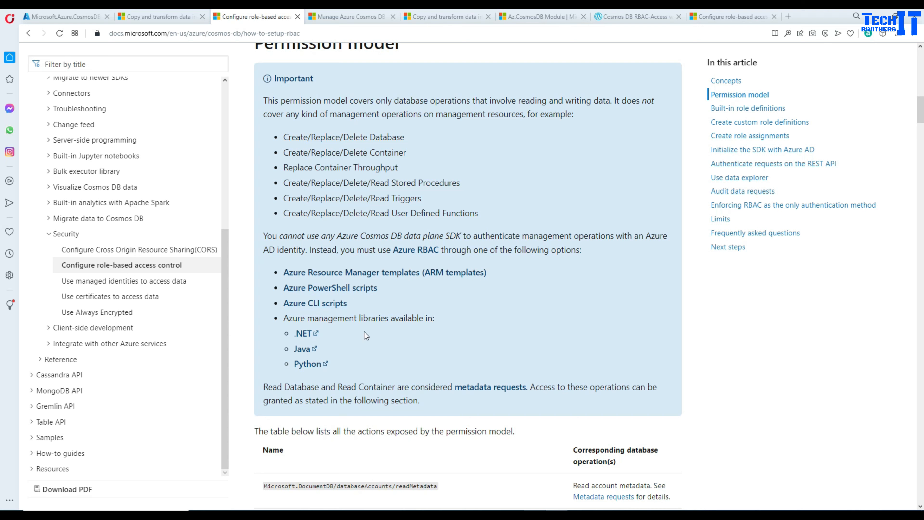
right_click(339, 288)
left_click(358, 298)
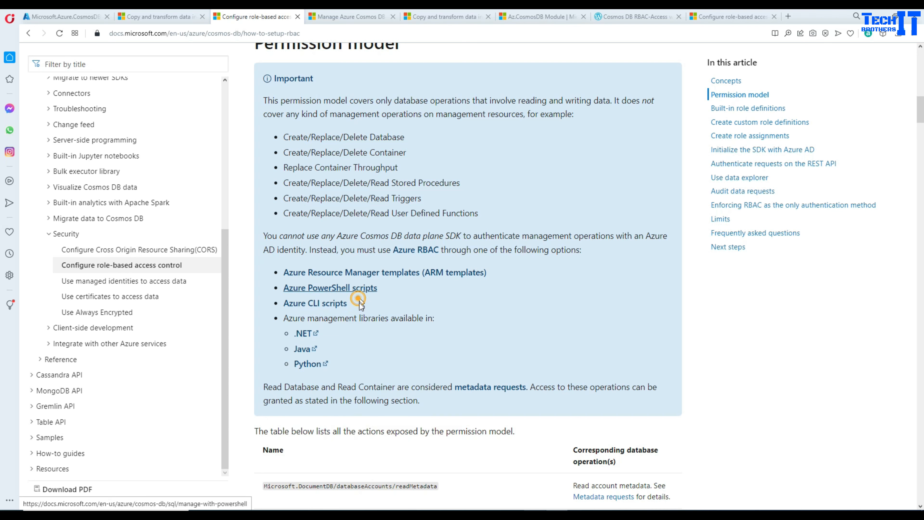
- Review the PowerShell management article for Cosmos DB, covering the commands to create, list and get properties of accounts
left_click(338, 17)
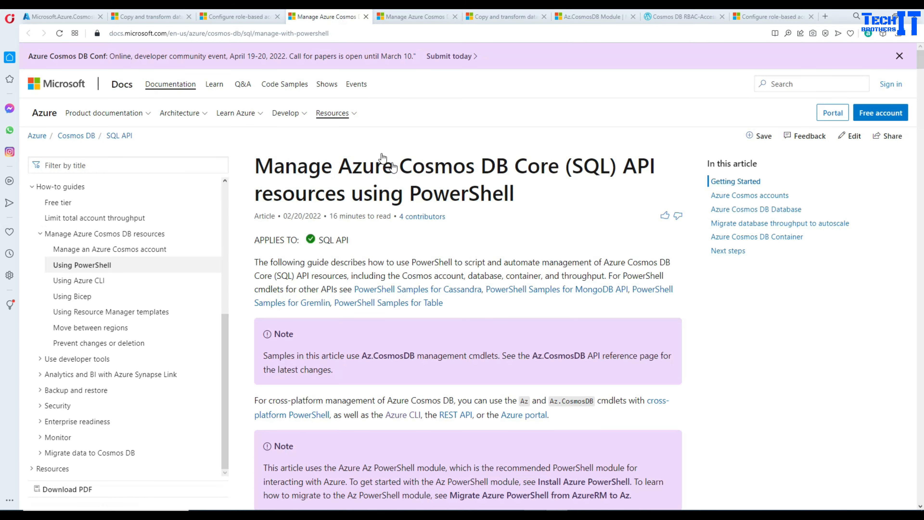
scroll(514, 303, "down", 4)
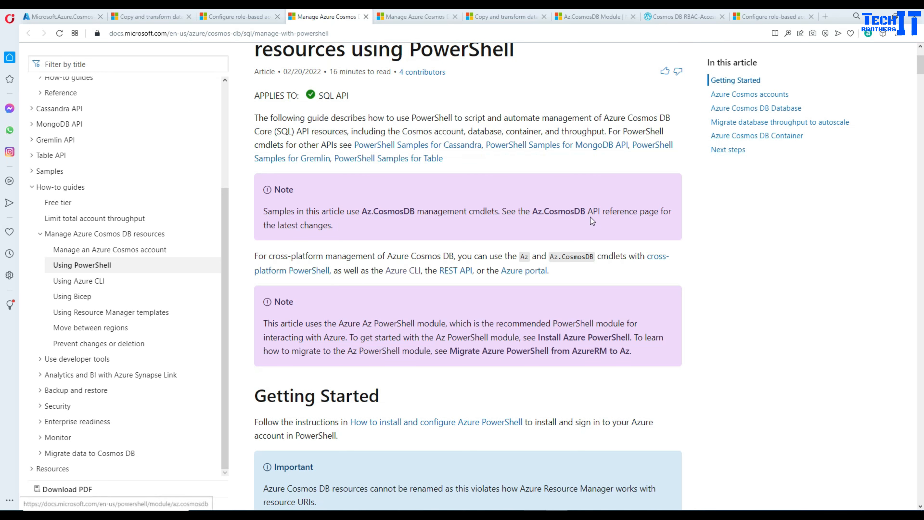
scroll(387, 259, "down", 1)
scroll(387, 258, "down", 10)
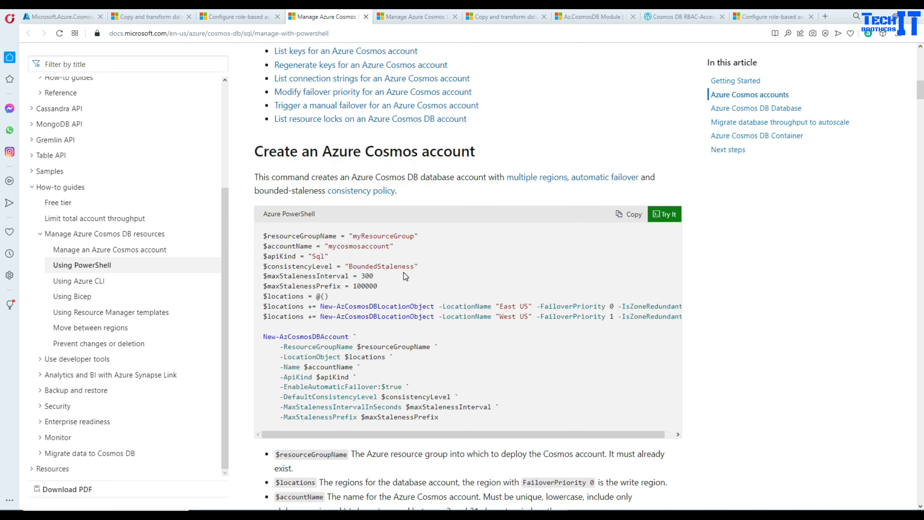
scroll(404, 273, "down", 9)
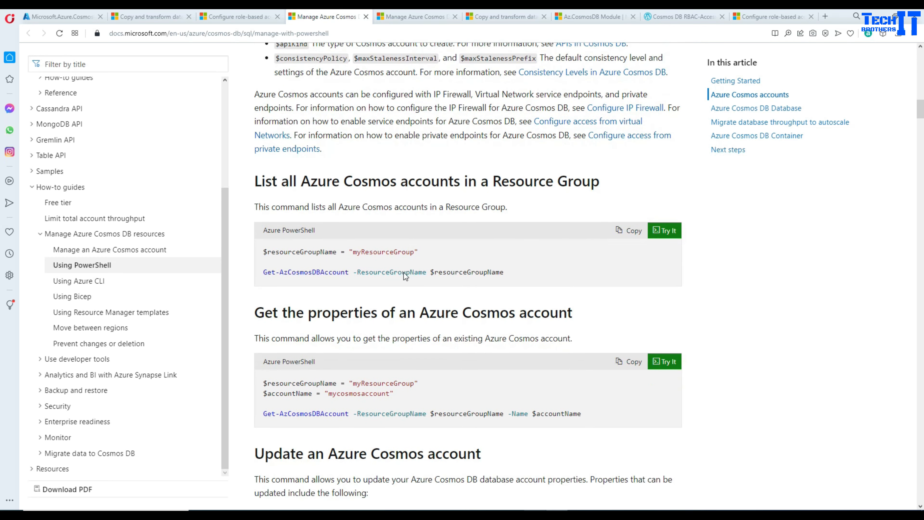
- In the Azure portal, open the deployed Cosmos DB account and create the quick start 'Items' container and the sample database from Data Explorer
left_click(61, 16)
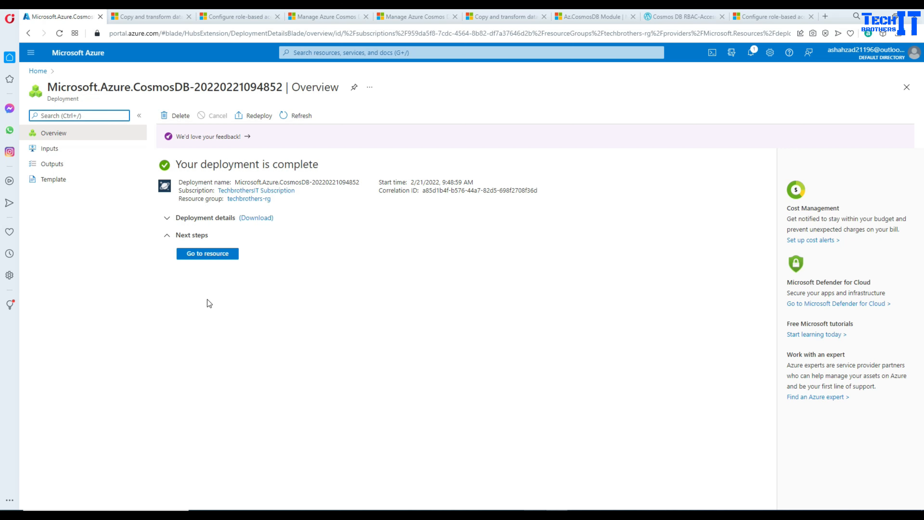
left_click(213, 254)
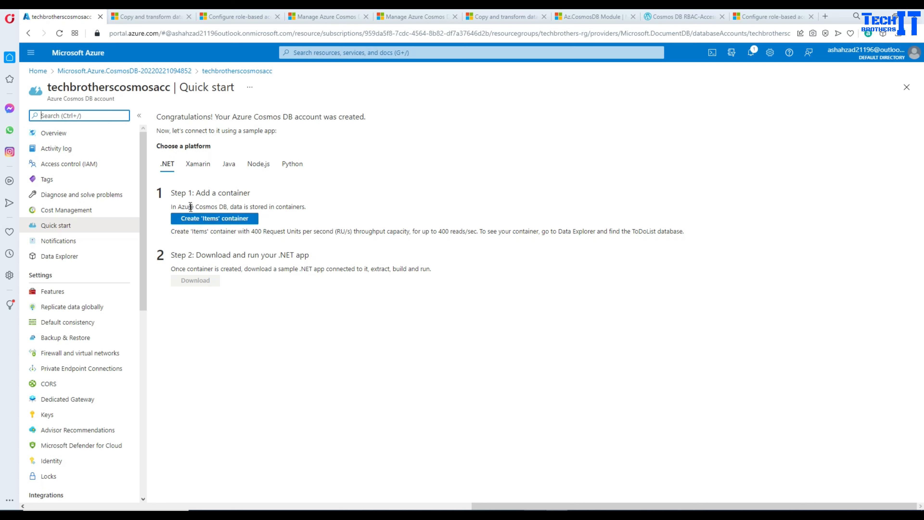
left_click(200, 222)
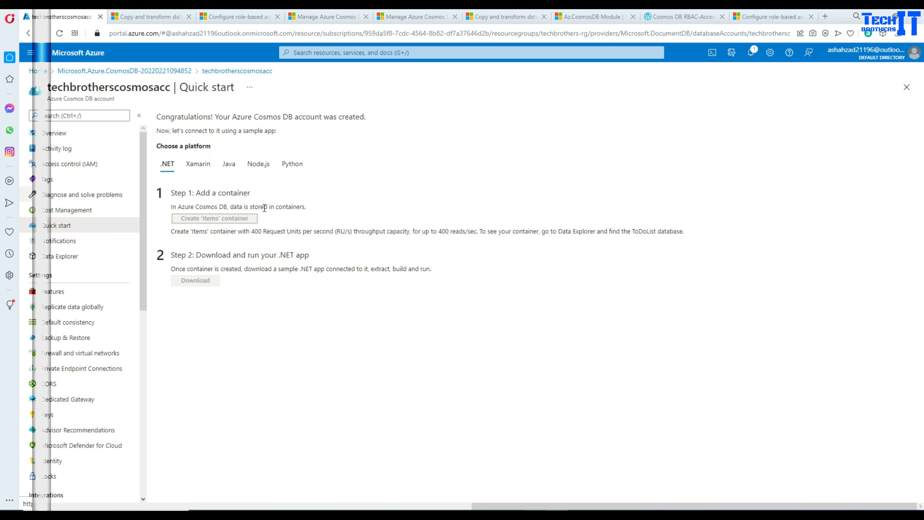
left_click(56, 259)
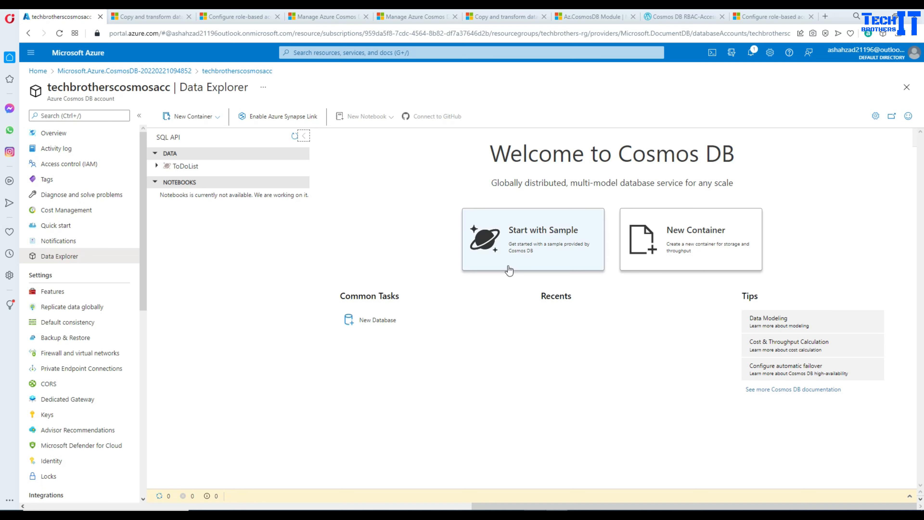
left_click(528, 255)
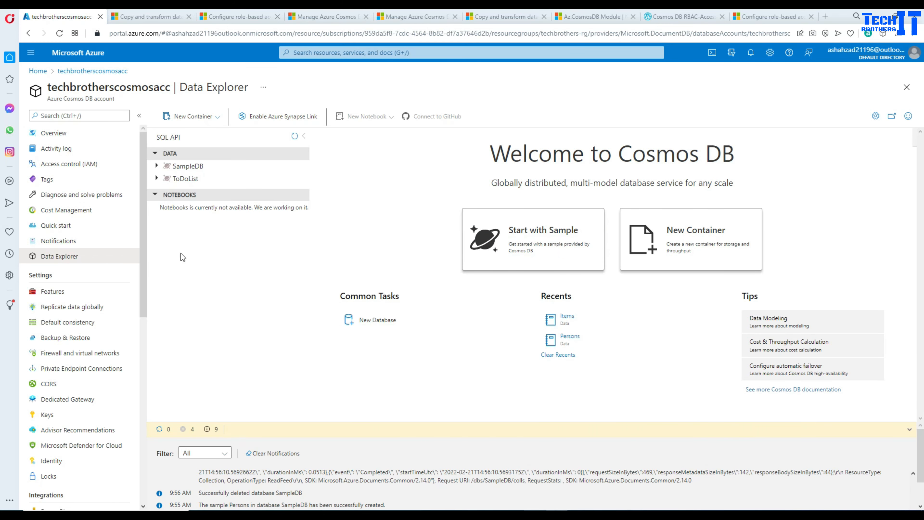
- Run the query SELECT * FROM c on the Persons container of SampleDB and examine the returned items
left_click(157, 166)
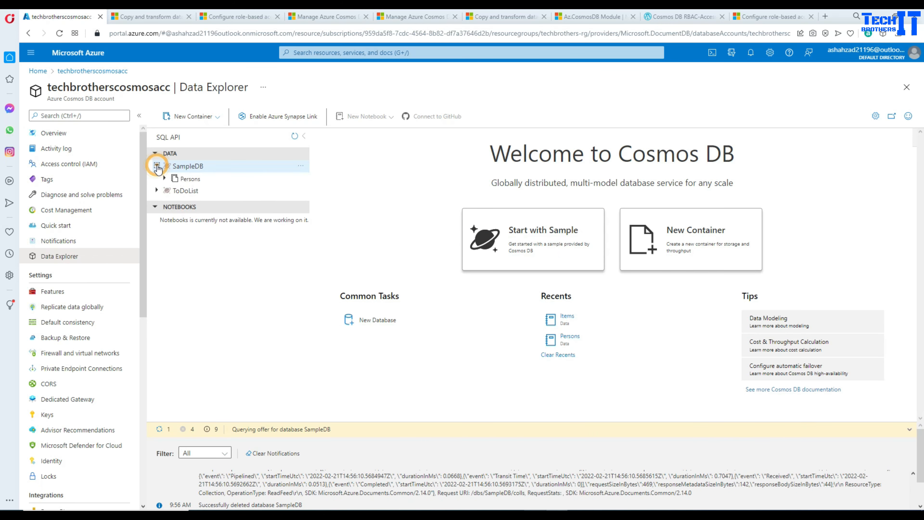
left_click(189, 179)
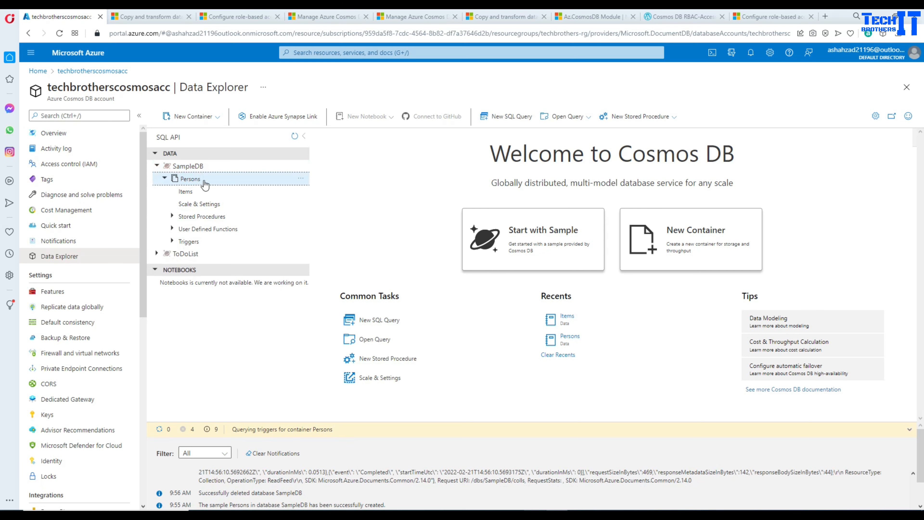
left_click(300, 178)
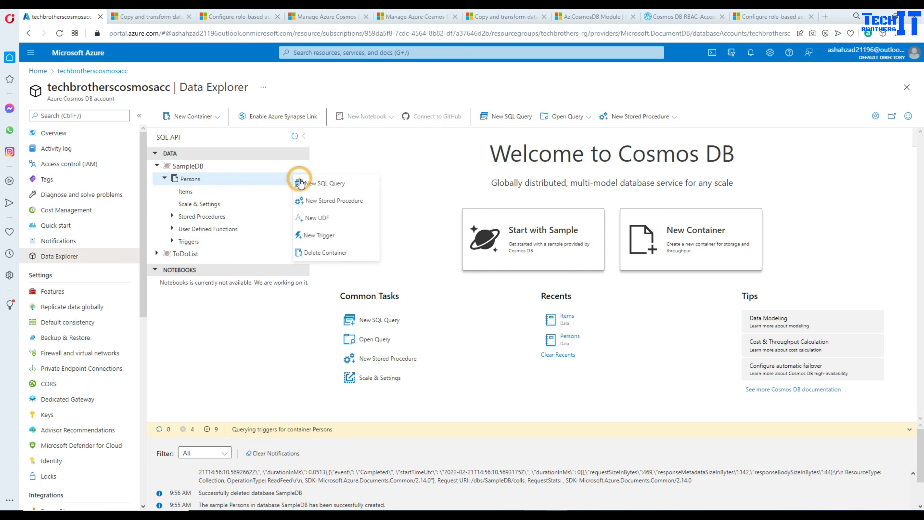
left_click(324, 184)
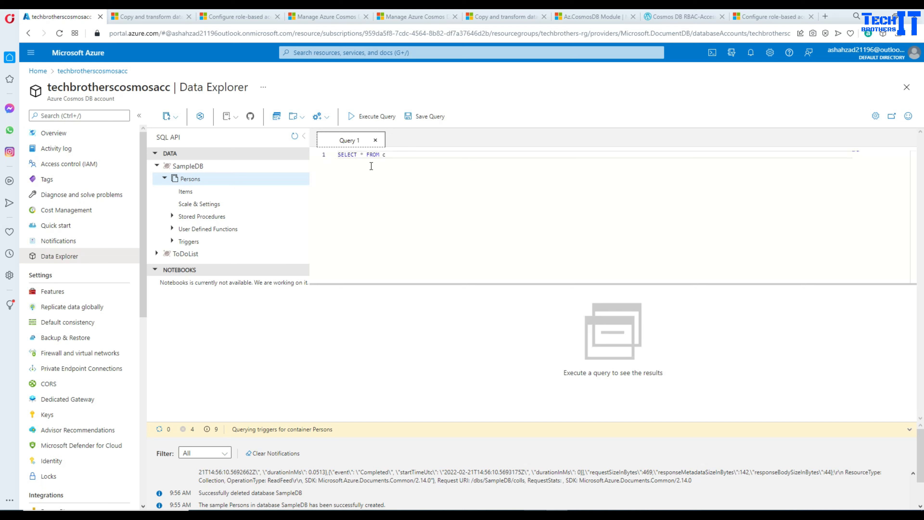
left_click(371, 117)
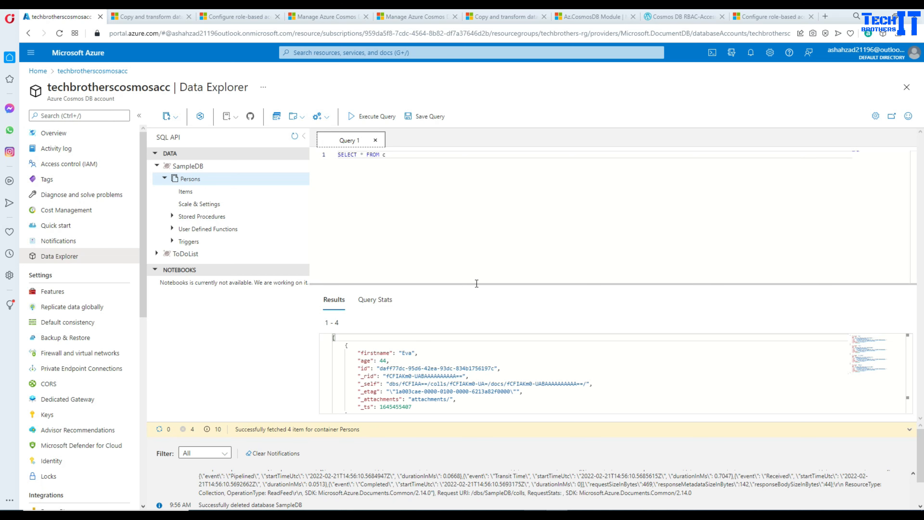
left_click_drag(477, 283, 482, 189)
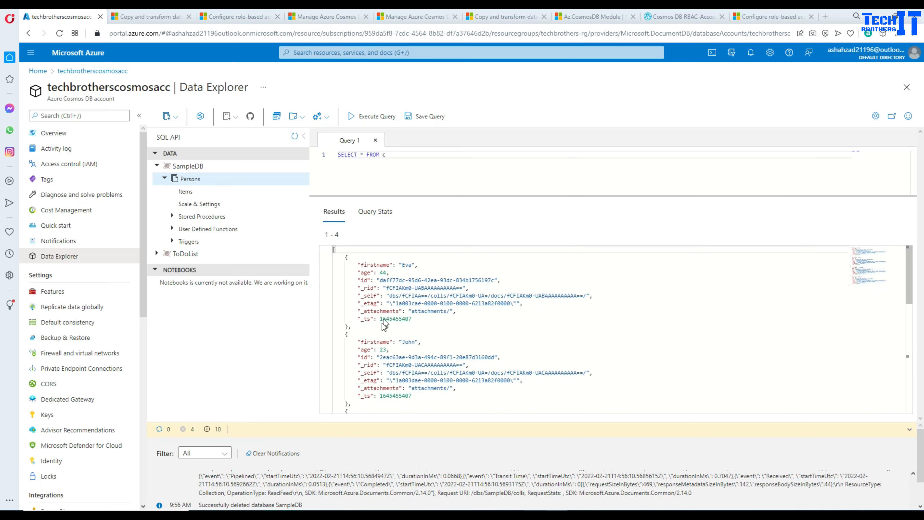
scroll(428, 365, "down", 5)
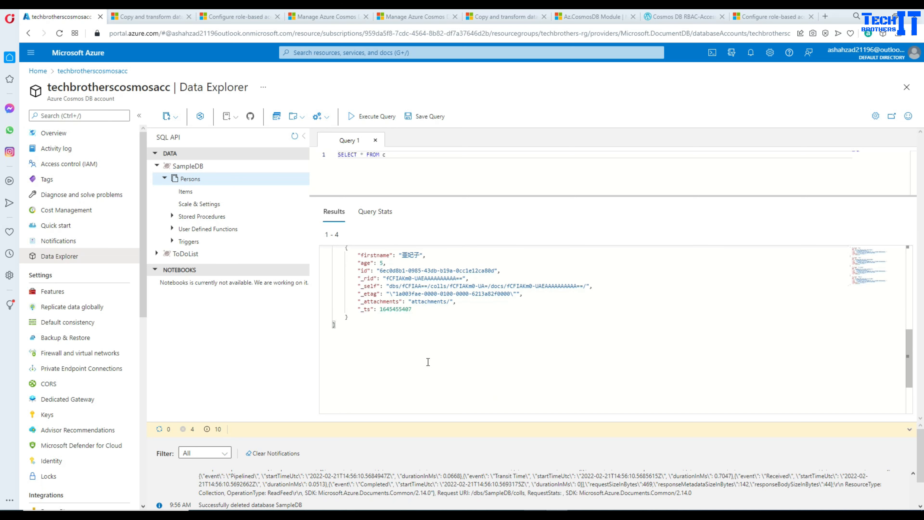
scroll(409, 318, "up", 5)
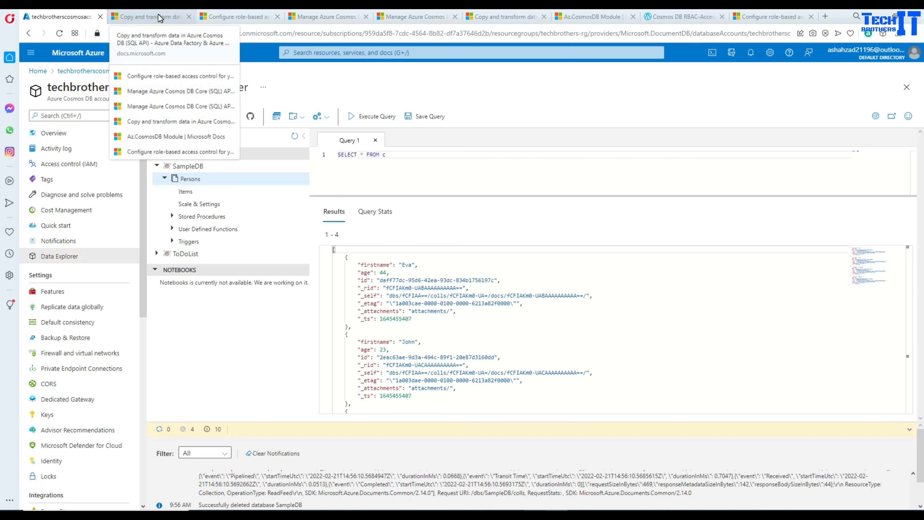
- Open the Azure portal home in a new tab, search for data factory, and open the Data factories service
left_click(38, 71)
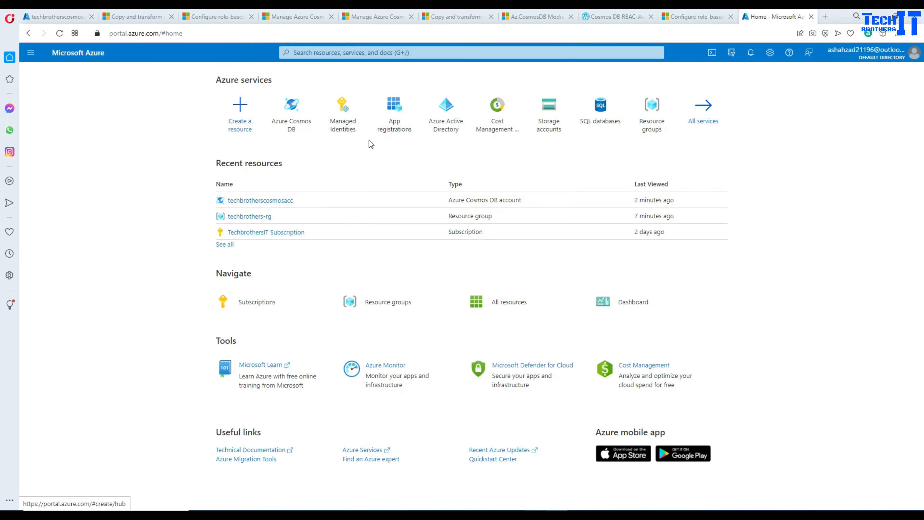
left_click(335, 51)
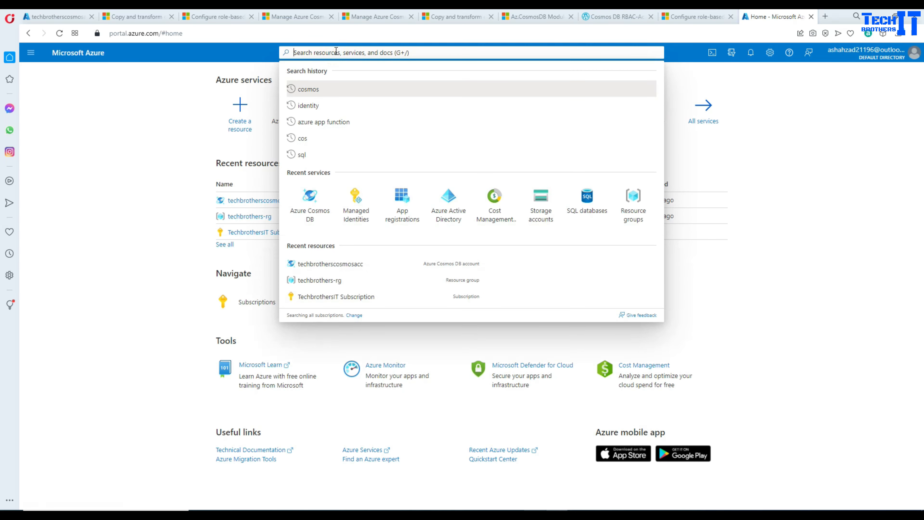
type("data f")
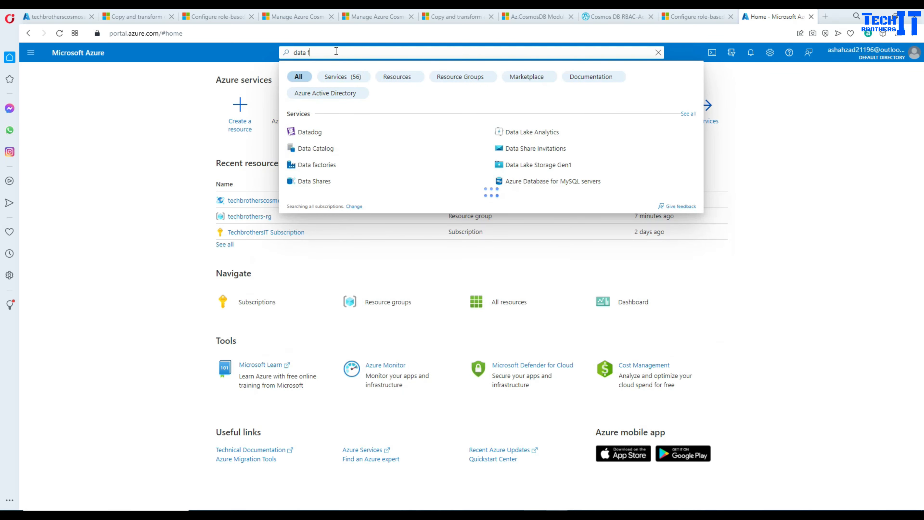
type("actory")
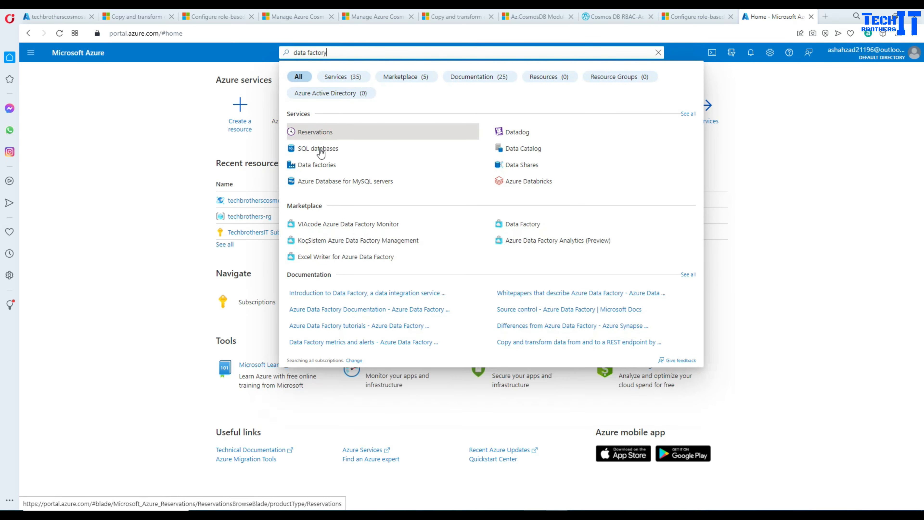
left_click(322, 166)
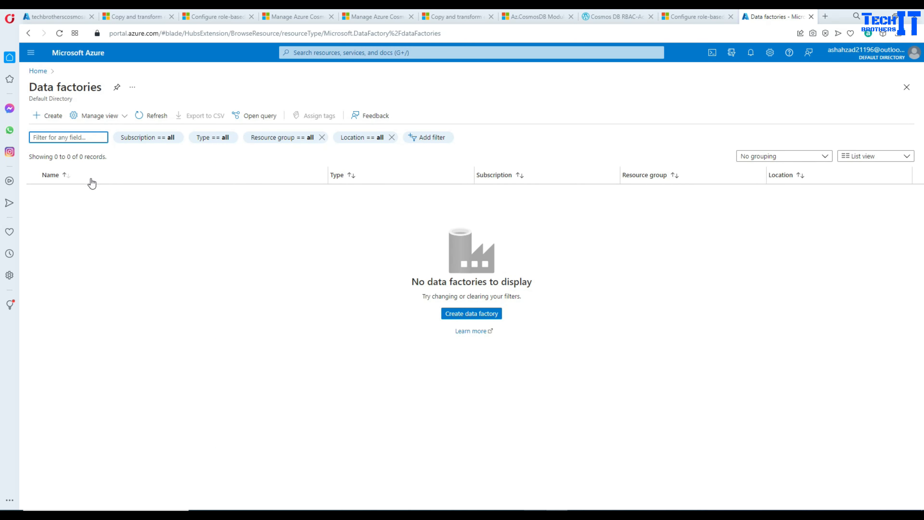
- Start a new data factory in resource group techbrothers-rg, with region East US and the name Techbrothers-ADF
left_click(479, 313)
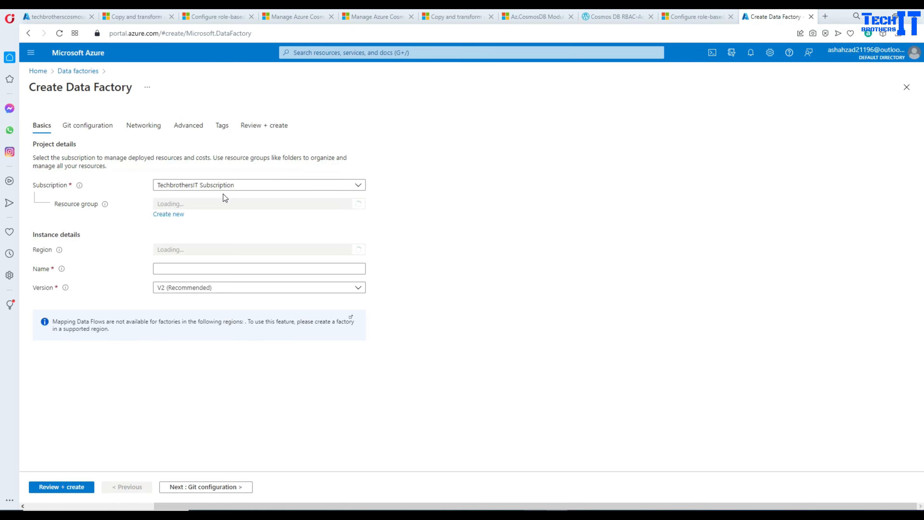
left_click(190, 204)
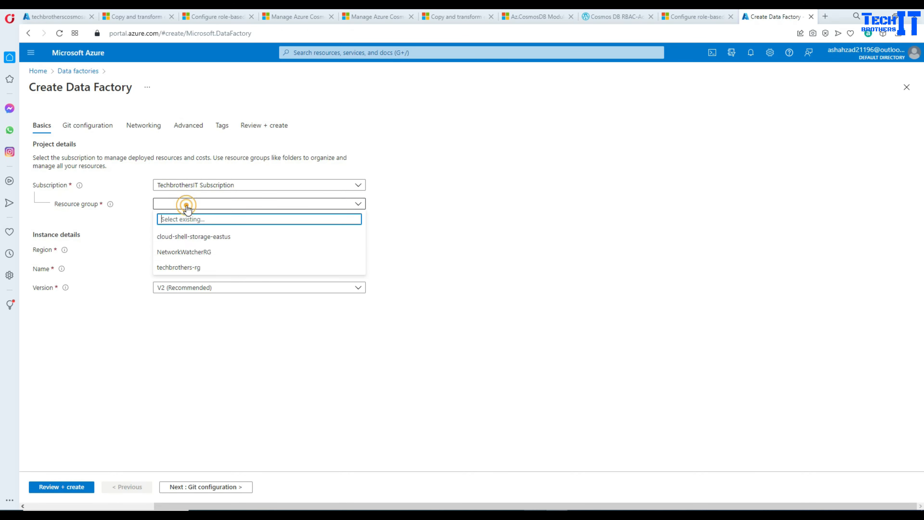
left_click(194, 269)
left_click(193, 257)
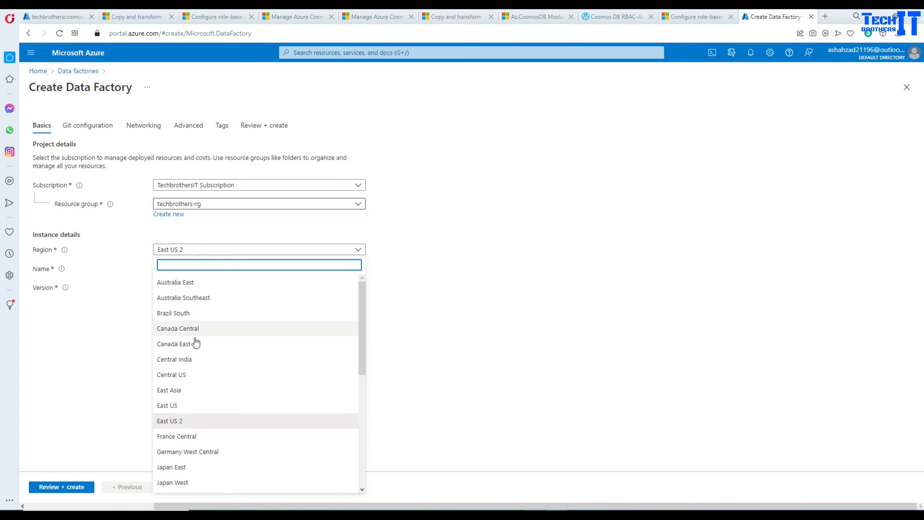
left_click(187, 411)
left_click(194, 267)
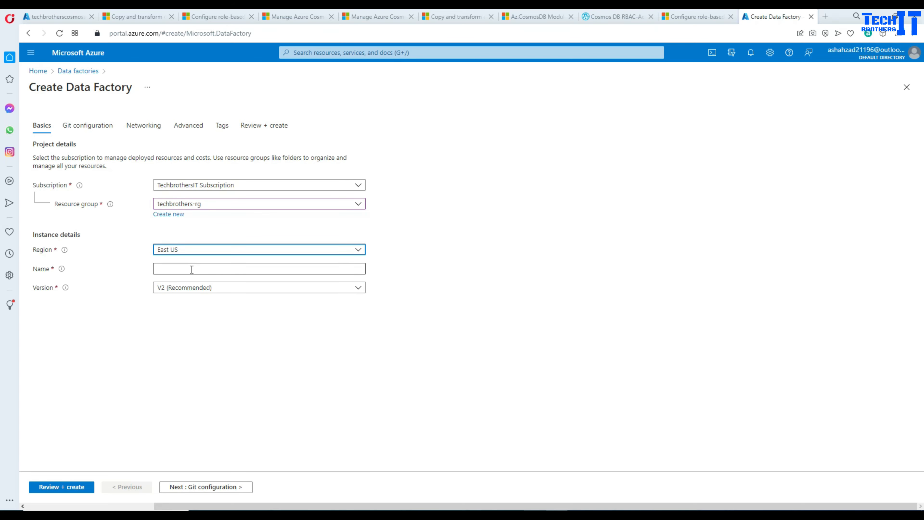
left_click(205, 341)
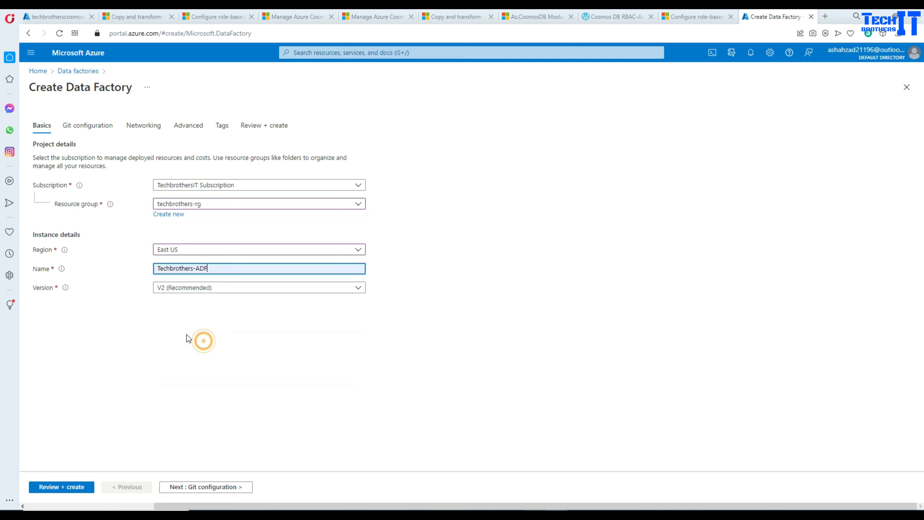
- Create the data factory as Techbrothersadf without a Git configuration and open the deployed resource
left_click(87, 127)
left_click(158, 175)
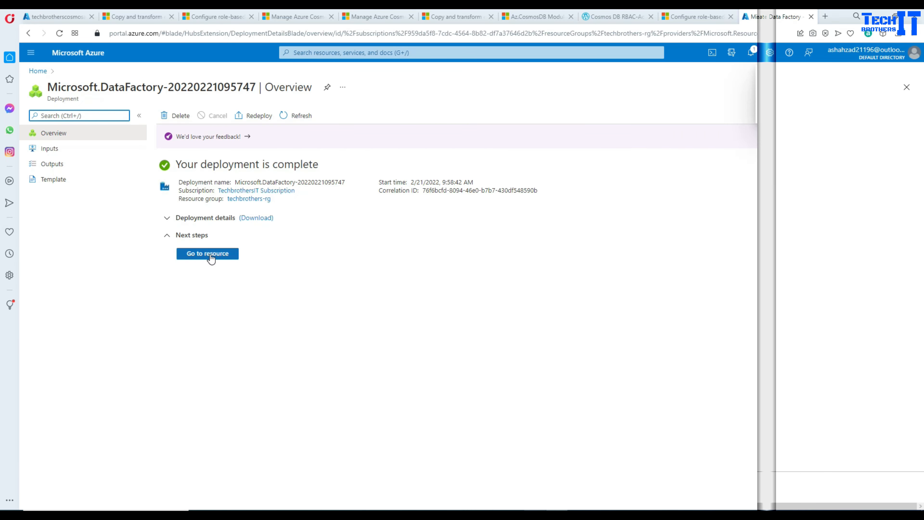
left_click(208, 253)
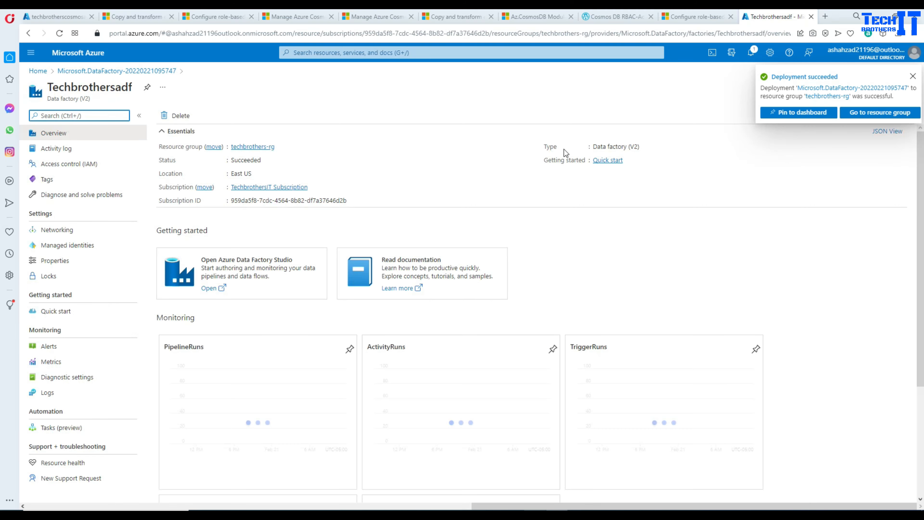
- Dismiss the deployment notification and open the linked services management page in Azure Data Factory Studio
left_click(913, 76)
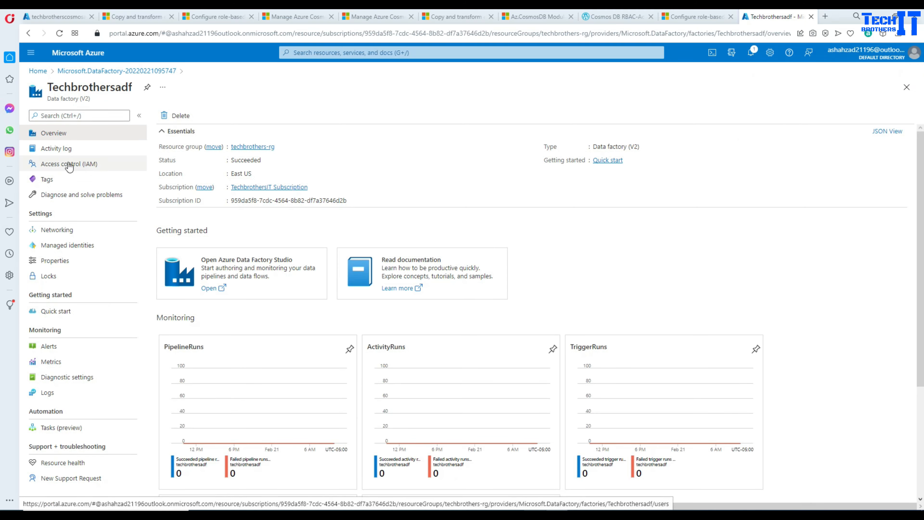
left_click(249, 270)
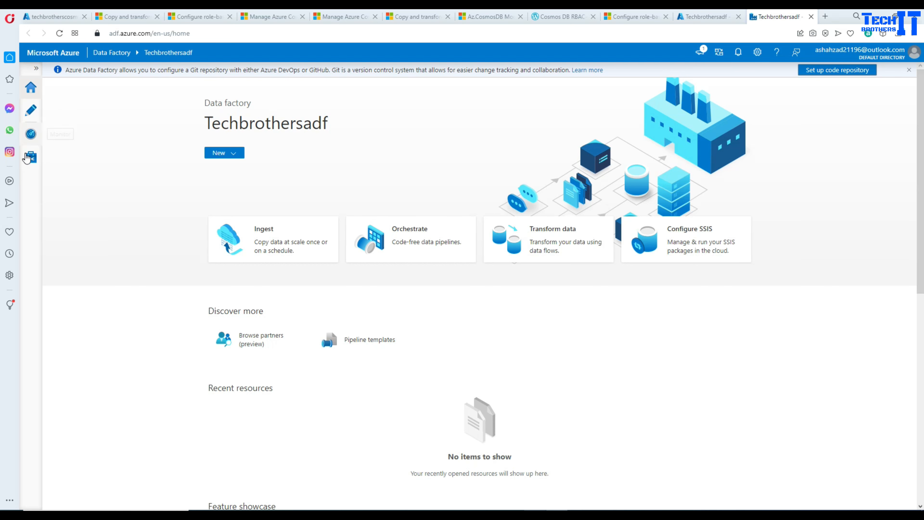
left_click(31, 160)
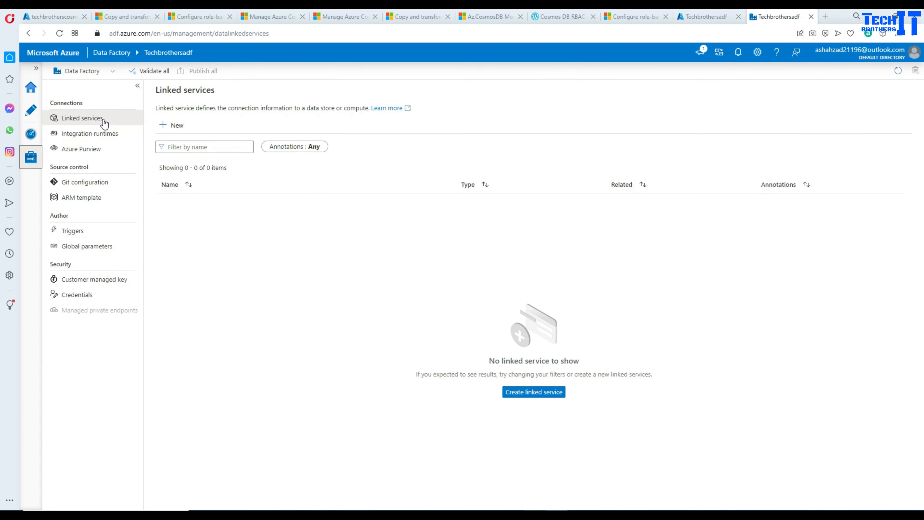
- Start a new linked service using the Azure Cosmos DB (SQL API) data store, searching for it with "cos"
left_click(172, 125)
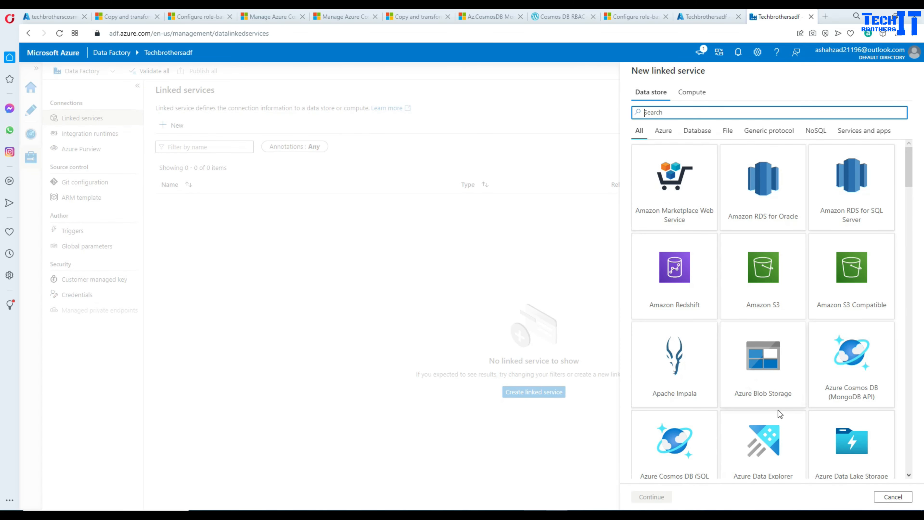
type("cos")
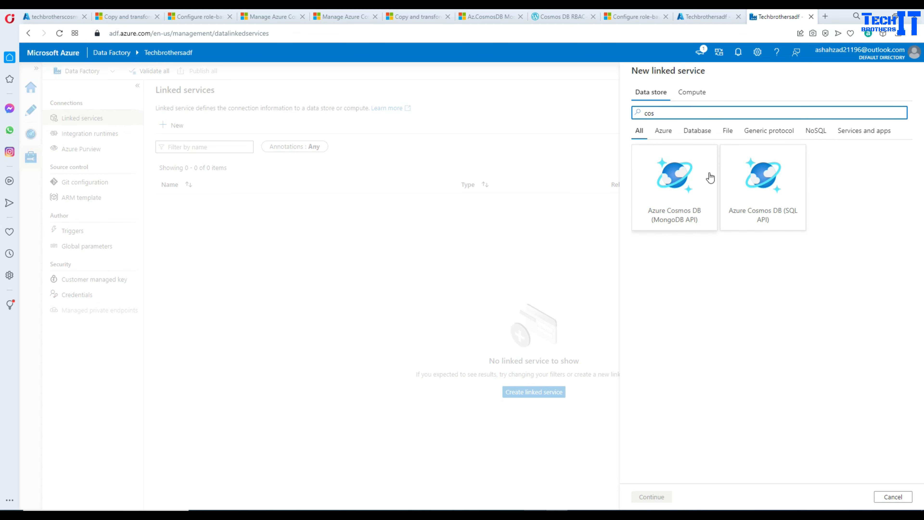
left_click(778, 219)
left_click(652, 496)
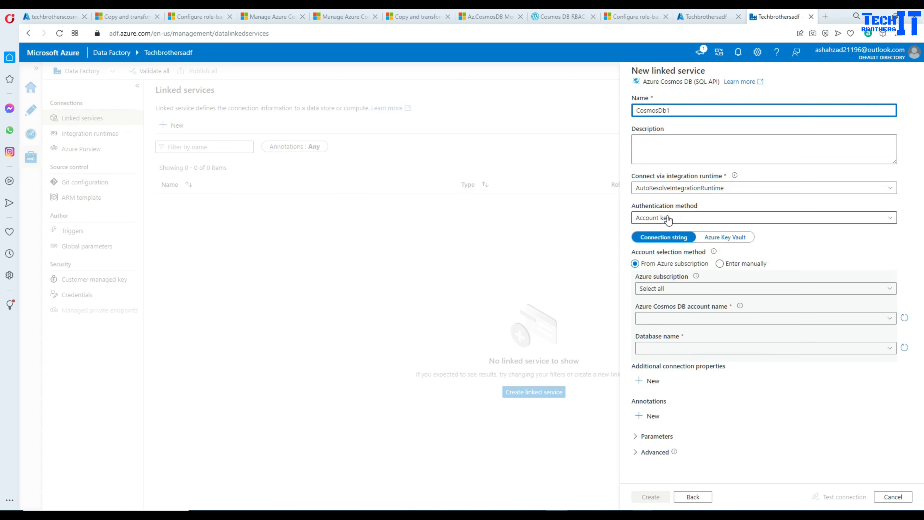
- Point the account-key connection at TechbrothersIT Subscription, account techbrotherscosmosacc and database SampleDB, and test the connection
left_click(675, 289)
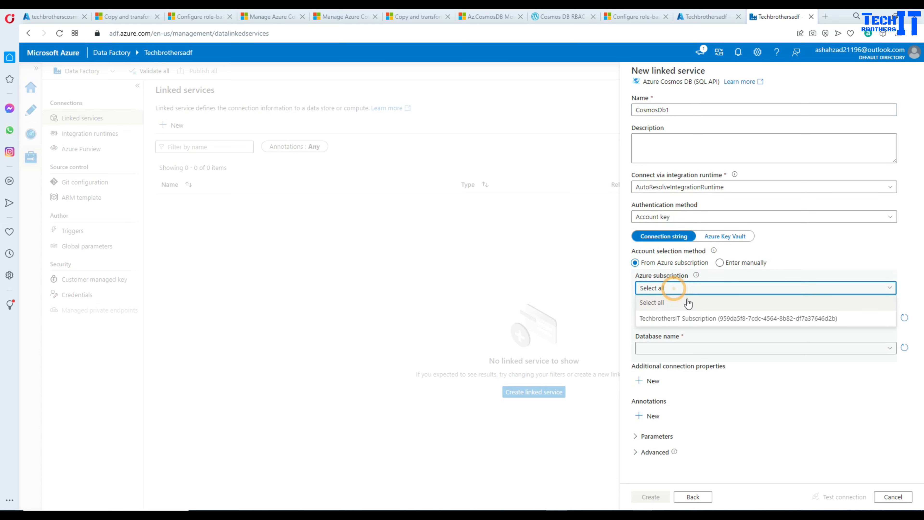
left_click(697, 319)
left_click(691, 318)
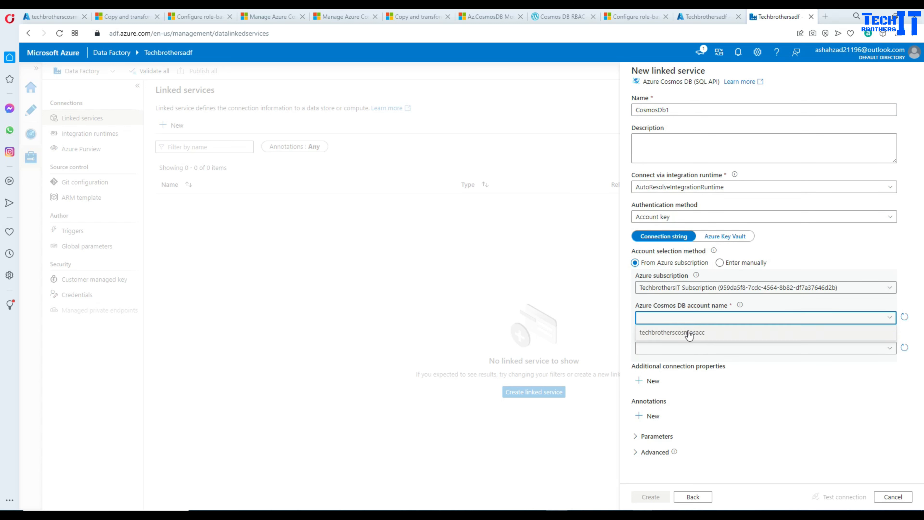
left_click(659, 333)
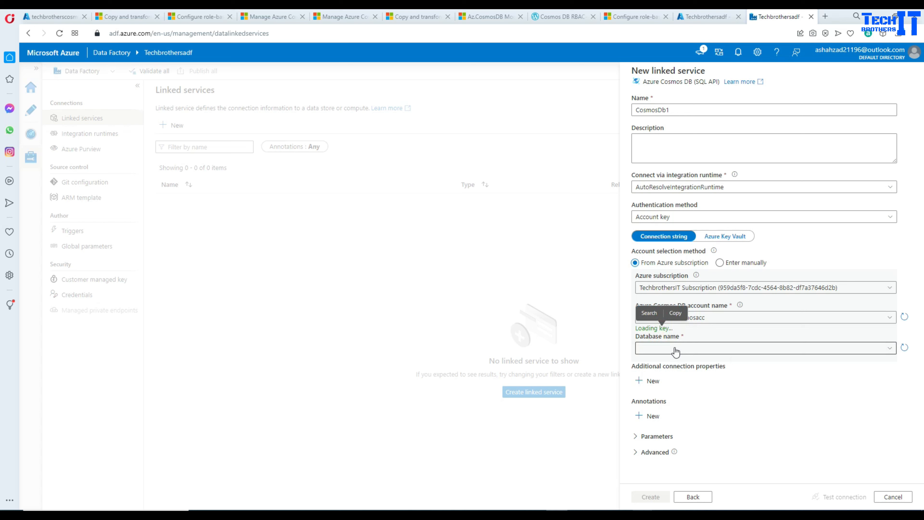
left_click(674, 350)
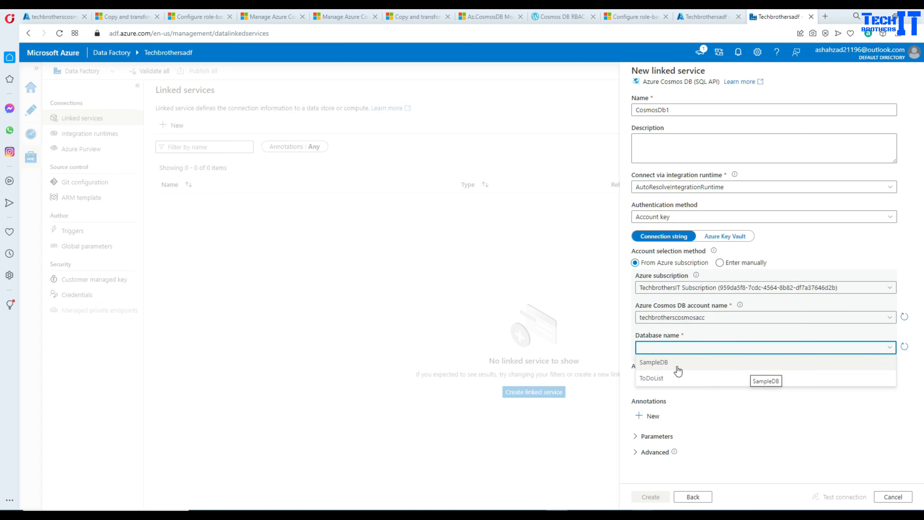
left_click(660, 364)
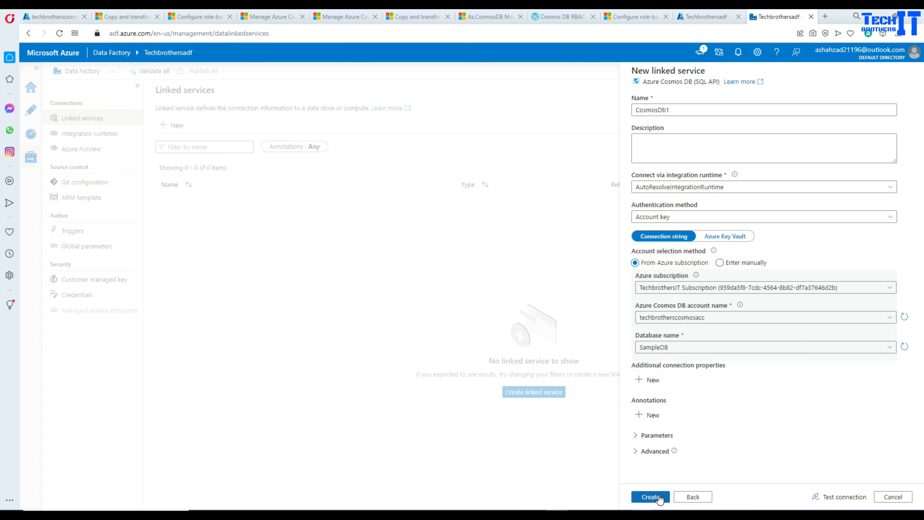
left_click(841, 498)
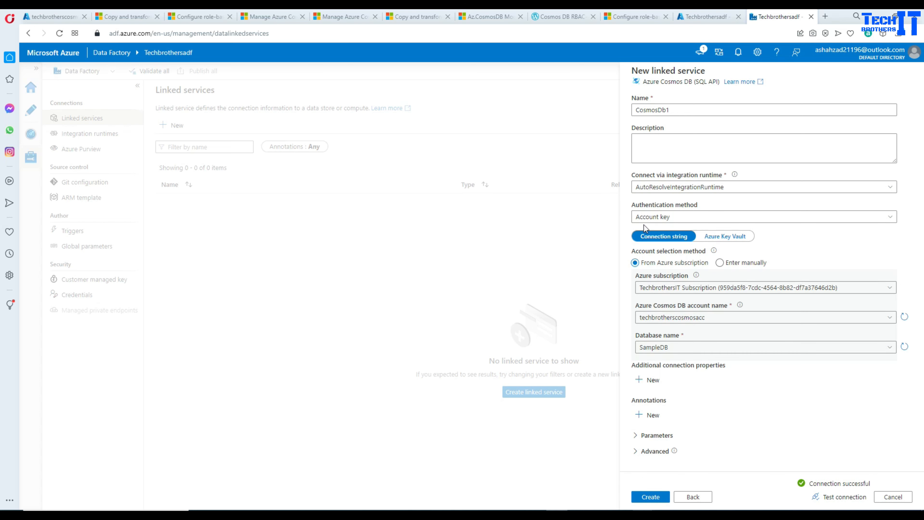
- Set authentication to Managed Identity with TechbrothersIT Subscription, account techbrotherscosmosacc and database SampleDB, and test the connection
left_click(652, 218)
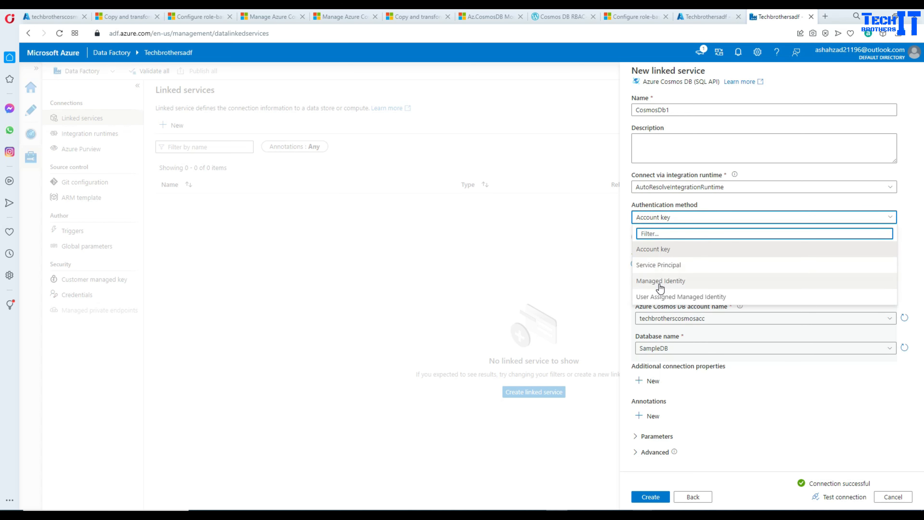
left_click(660, 282)
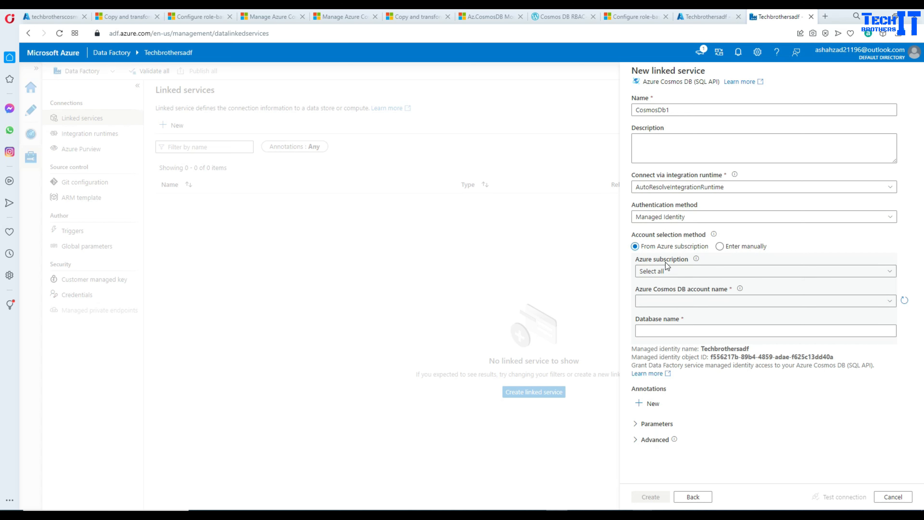
left_click(666, 273)
left_click(674, 305)
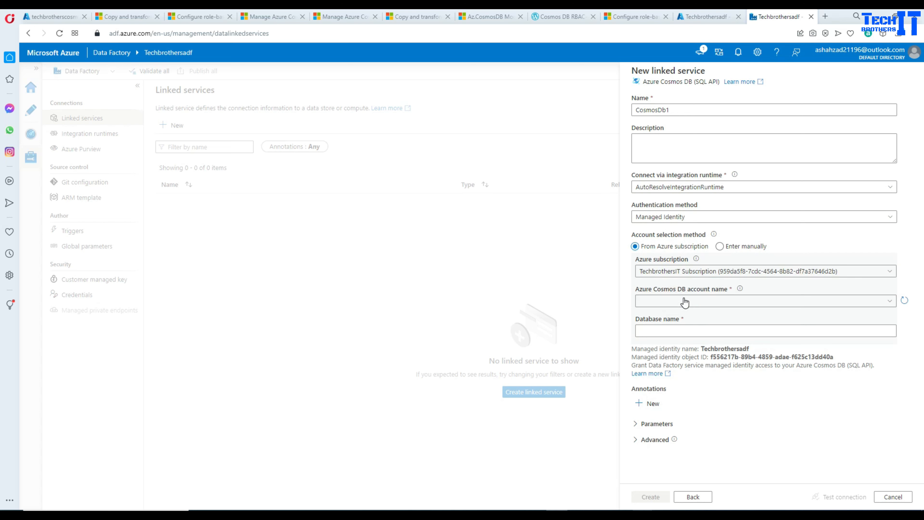
left_click(684, 300)
left_click(683, 317)
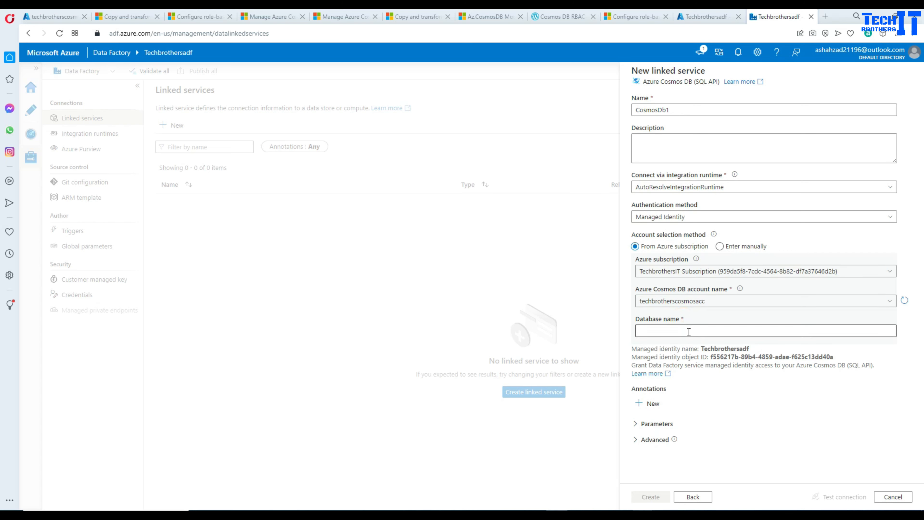
left_click(689, 331)
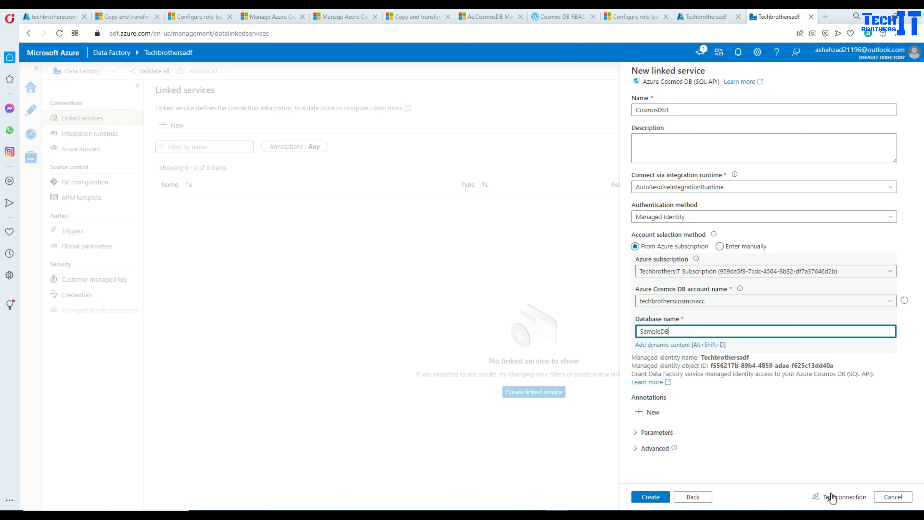
left_click(832, 497)
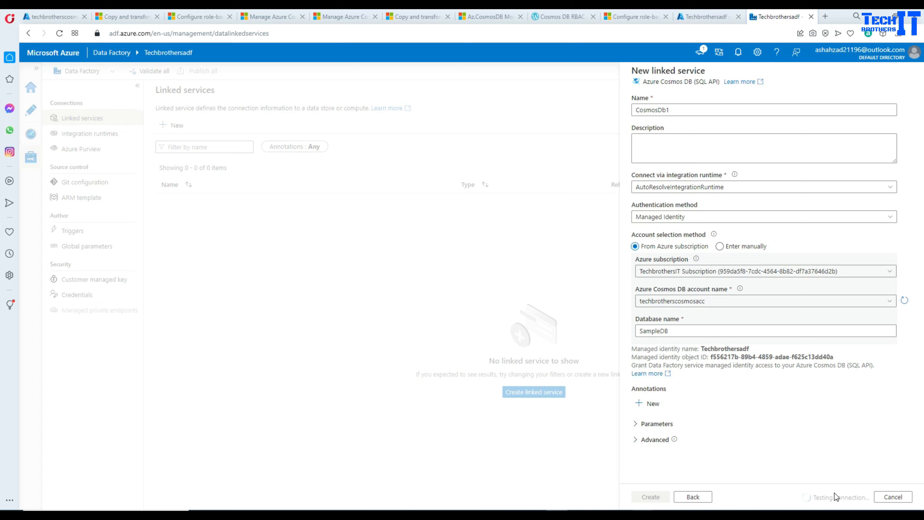
- Examine the connection error details for the blocked account, the principal and the required permissions, and close them
left_click(863, 482)
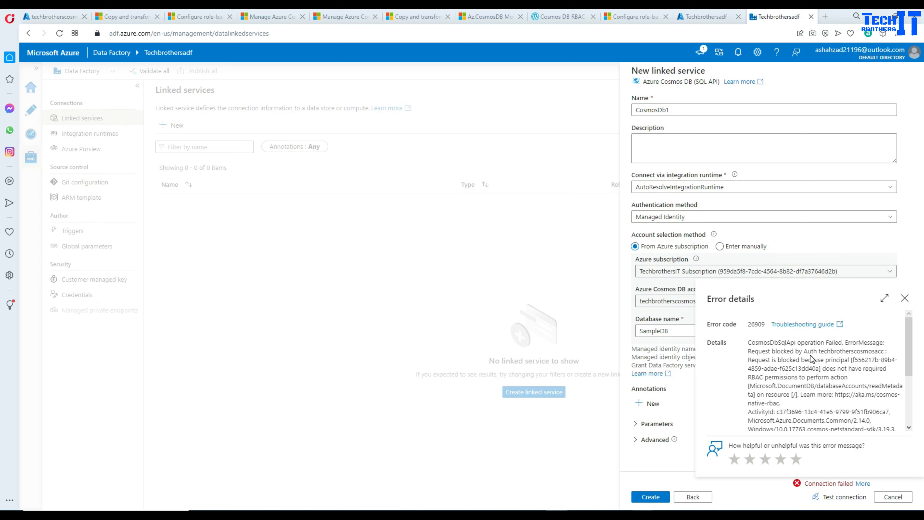
left_click_drag(806, 351, 887, 353)
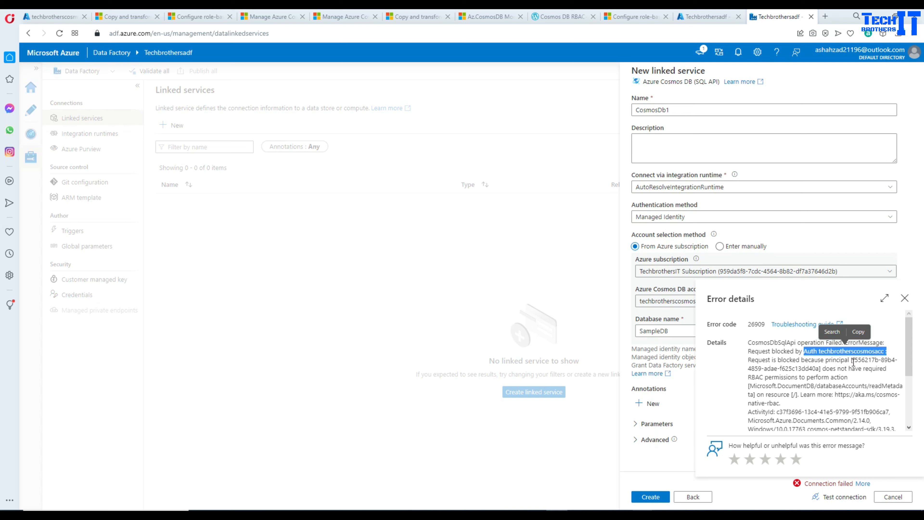
left_click_drag(853, 360, 838, 371)
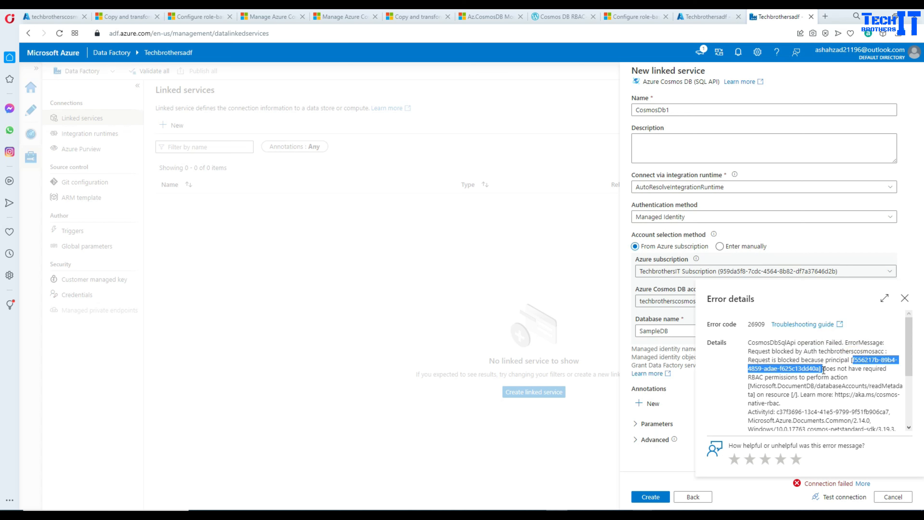
left_click(808, 380)
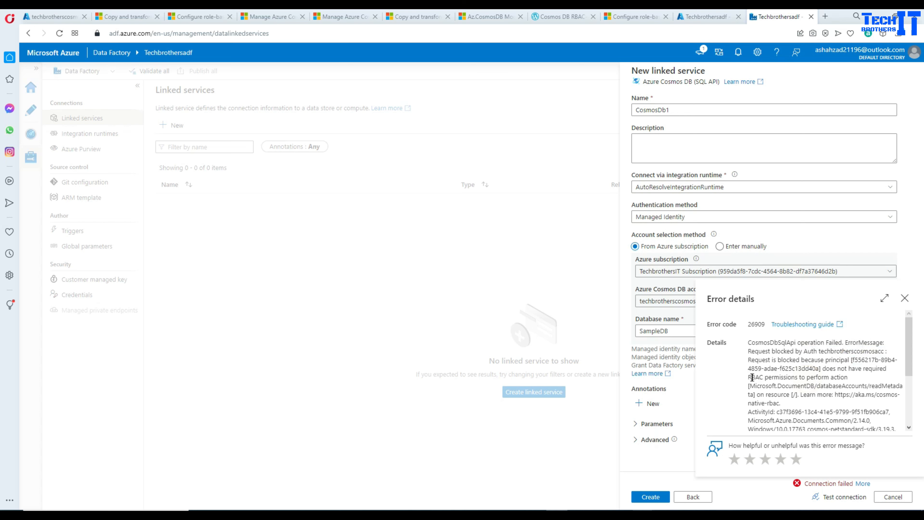
left_click_drag(749, 377, 845, 380)
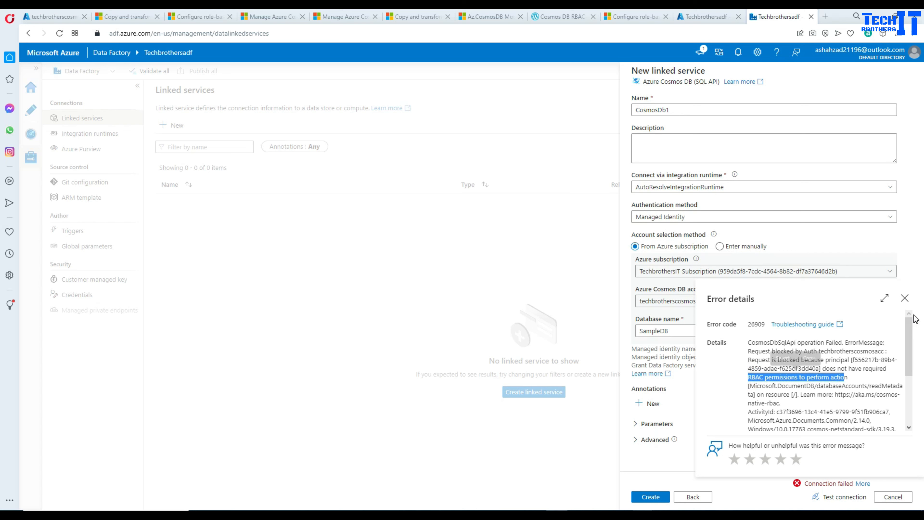
left_click(905, 297)
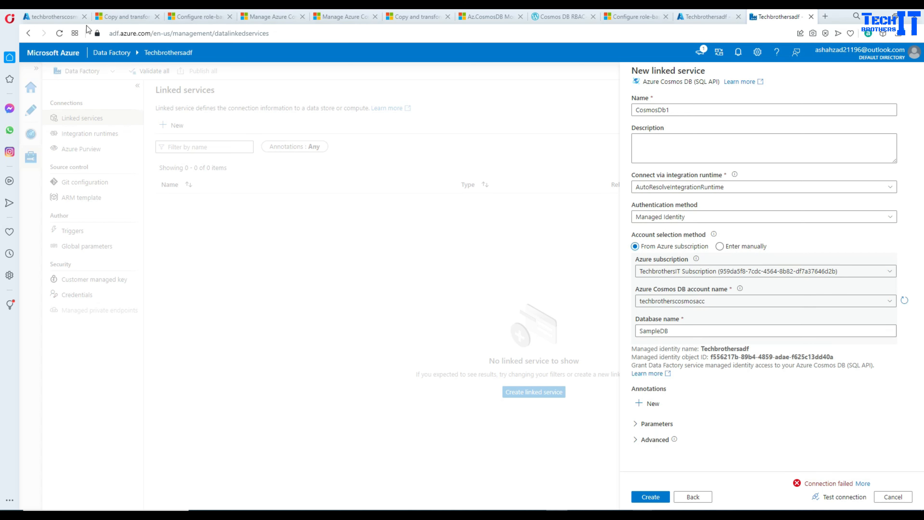
- Return to the Azure portal home and open the access control (IAM) page of the techbrotherscosmosacc account
left_click(700, 17)
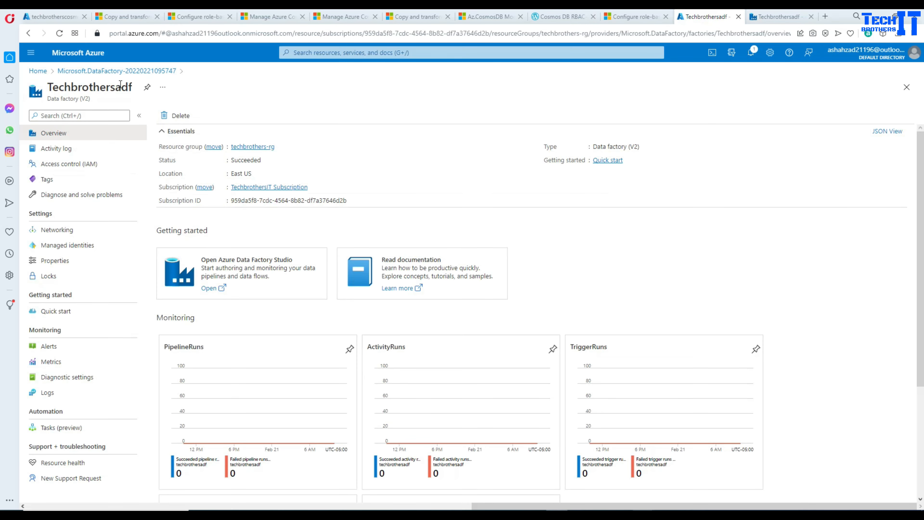
left_click(37, 71)
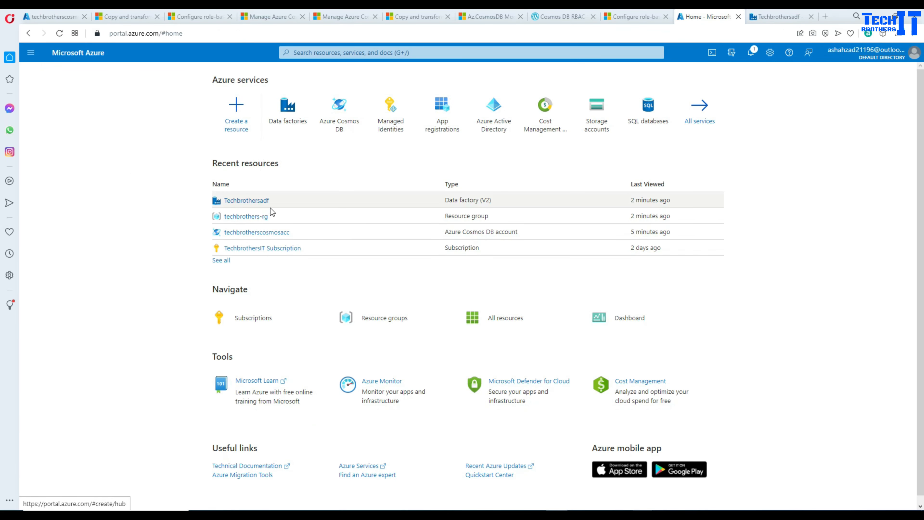
left_click(271, 233)
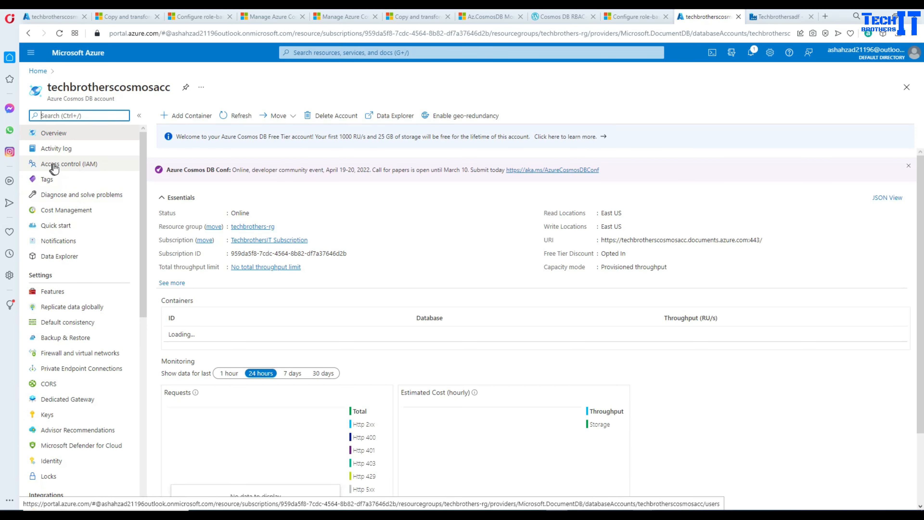
left_click(56, 164)
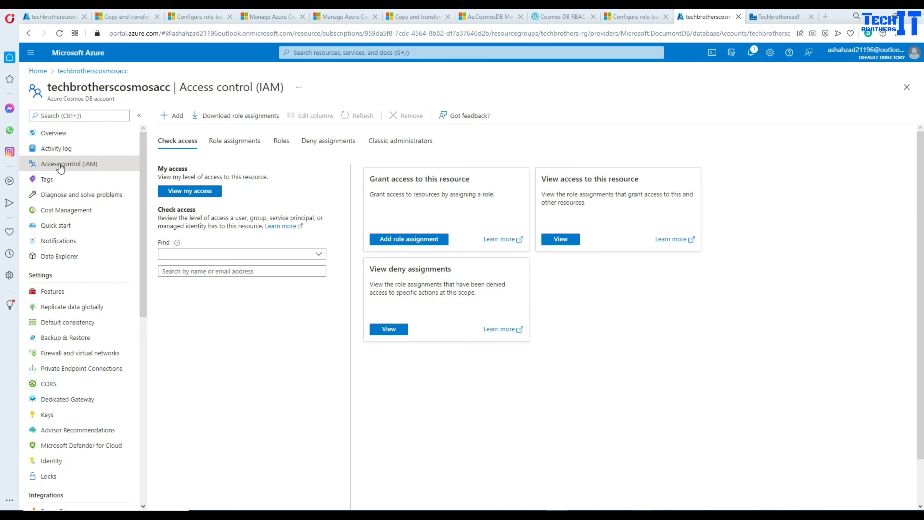
- Start a role assignment on the Cosmos DB account with the Contributor role and continue to its members
left_click(177, 117)
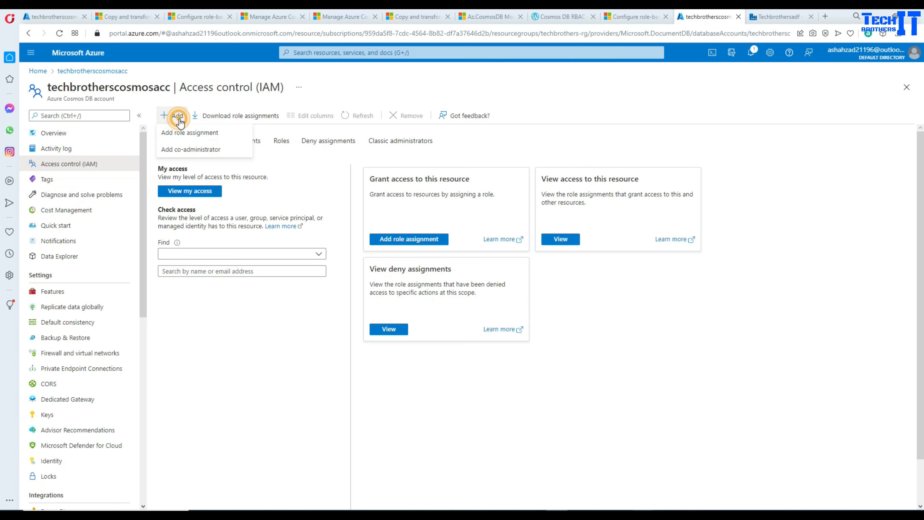
left_click(187, 134)
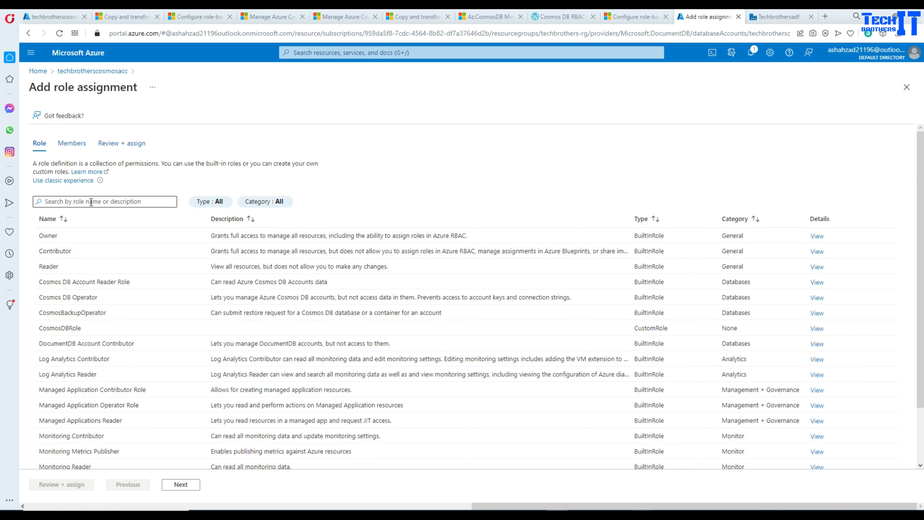
left_click(93, 201)
left_click(383, 201)
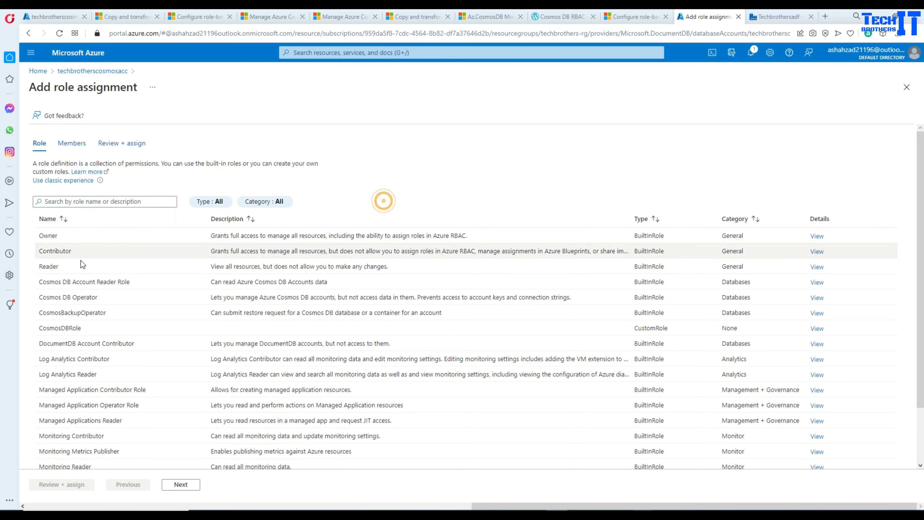
left_click(71, 251)
left_click(180, 484)
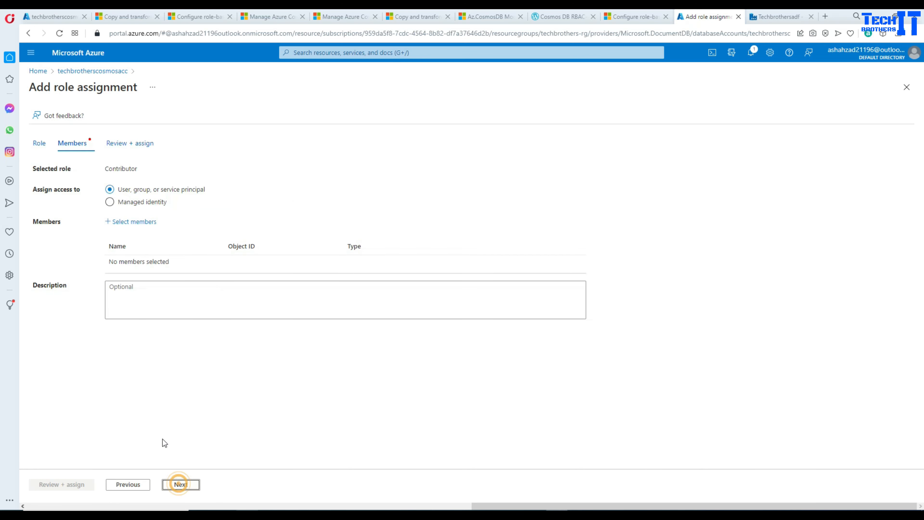
- Assign access to the Data factory (V2) managed identity Techbrothersadf as the member and proceed to the assignment review
left_click(112, 204)
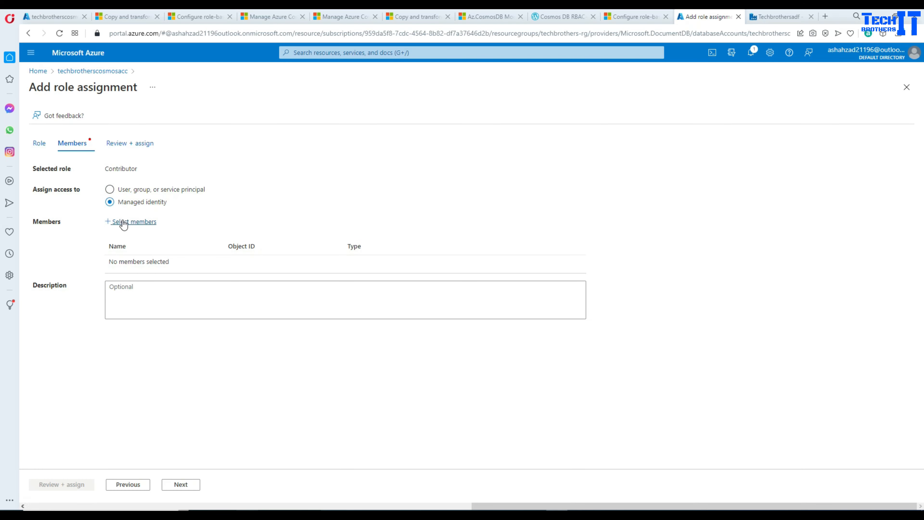
left_click(132, 222)
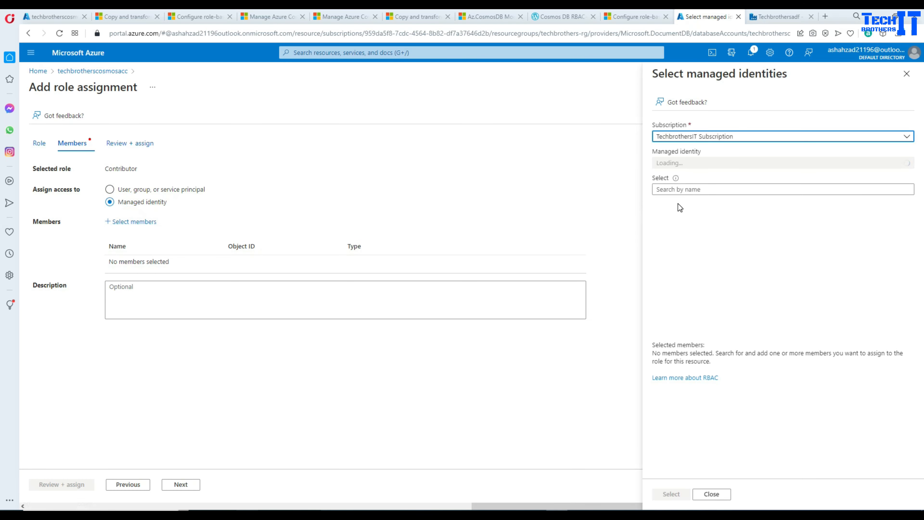
left_click(690, 164)
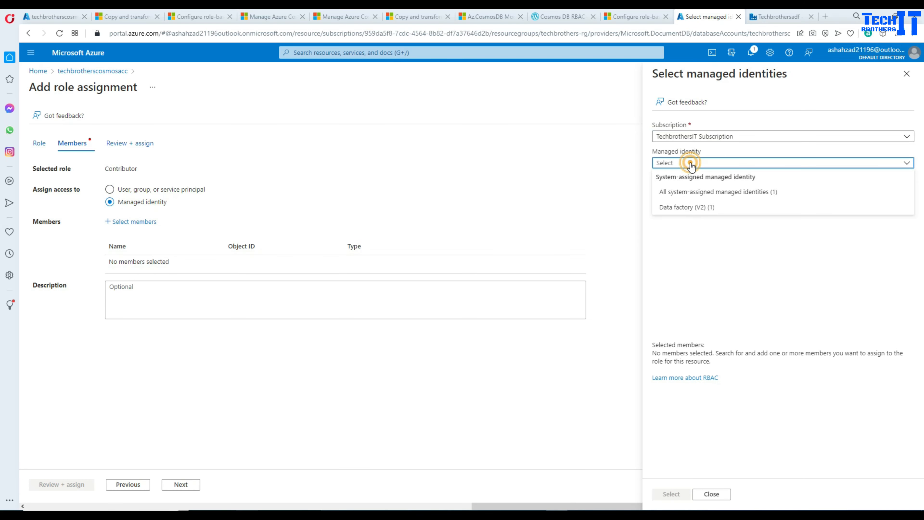
left_click(702, 207)
left_click(691, 214)
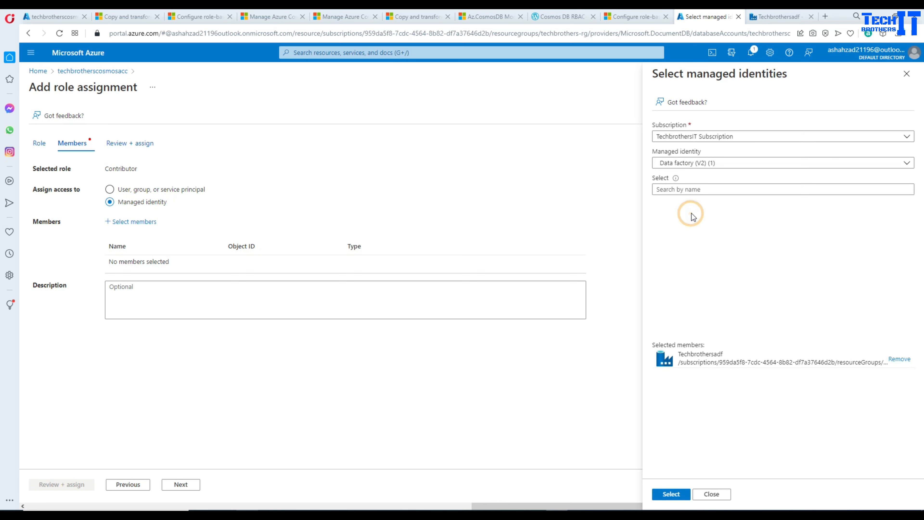
left_click(670, 494)
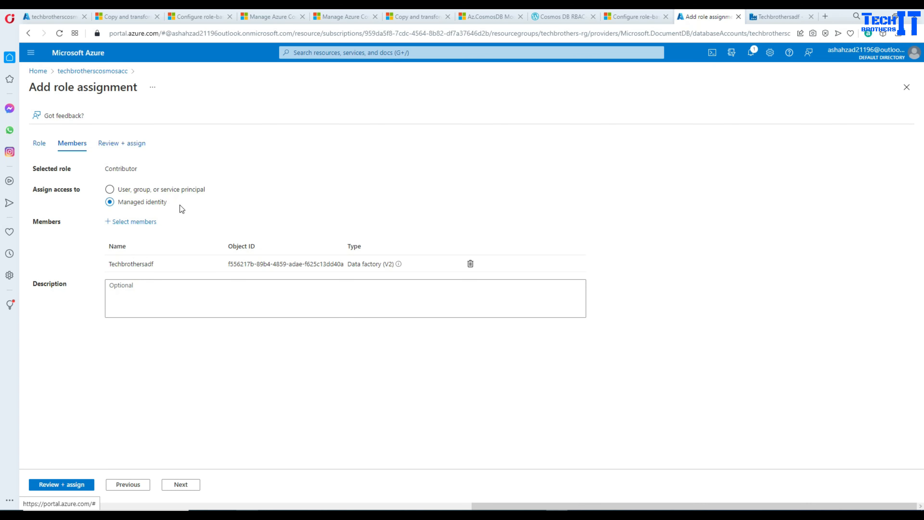
left_click(77, 484)
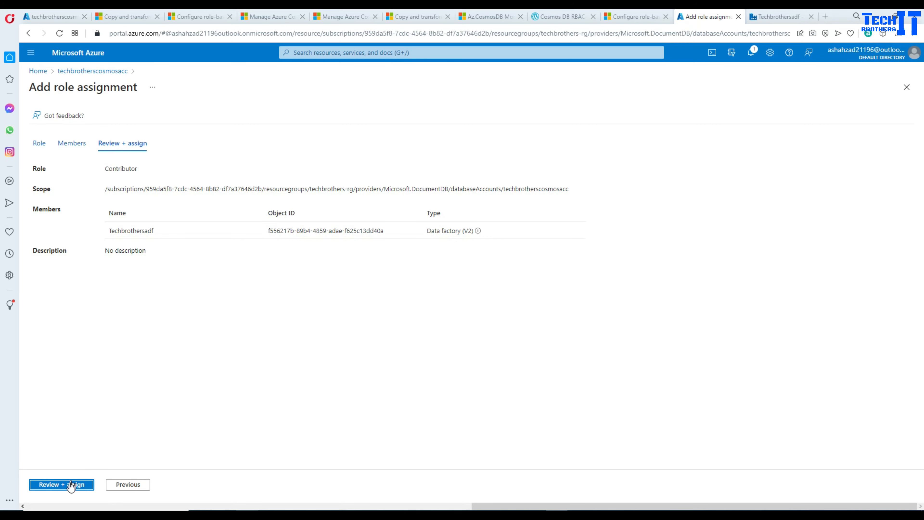
- Complete the Contributor role assignment for Techbrothersadf on the techbrotherscosmosacc account
left_click(71, 484)
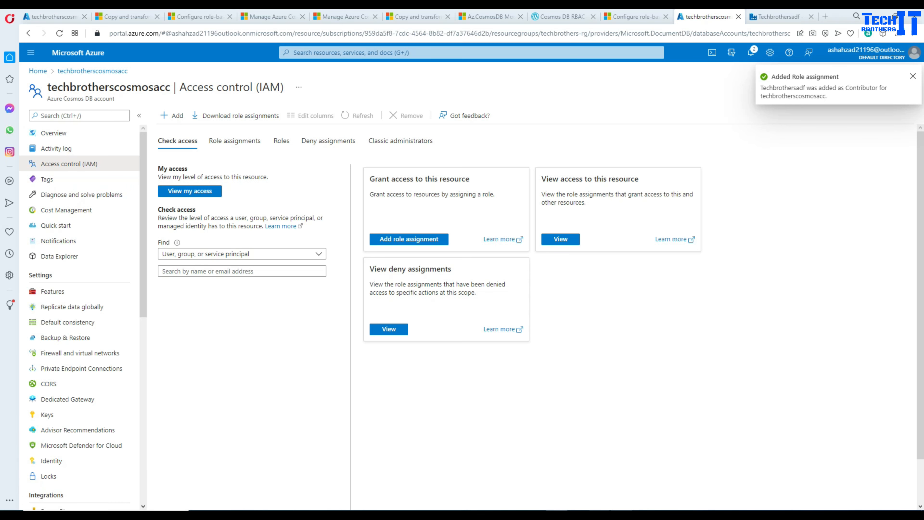
- Switch to the Notepad++ notes and review the DataActions of the custom role definition, including the readMetadata permission
left_click(622, 514)
left_click_drag(571, 250, 78, 215)
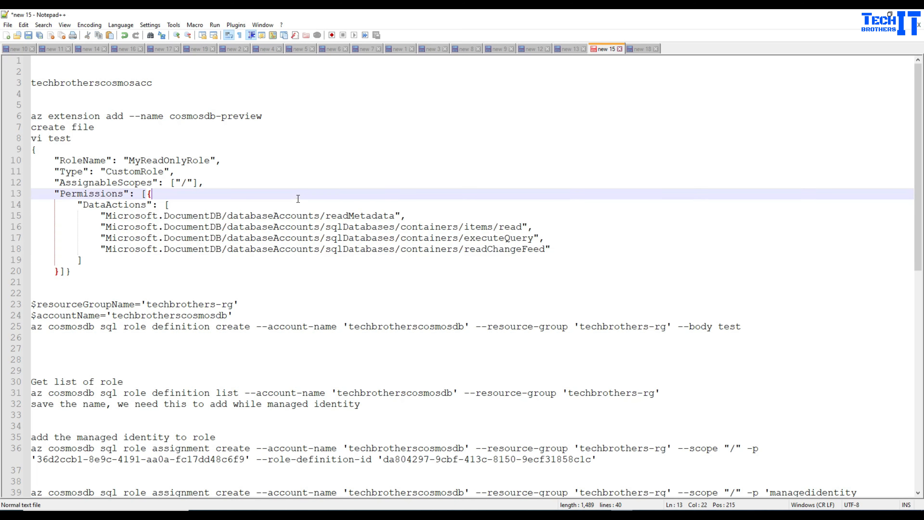
left_click(255, 215)
double_click(367, 218)
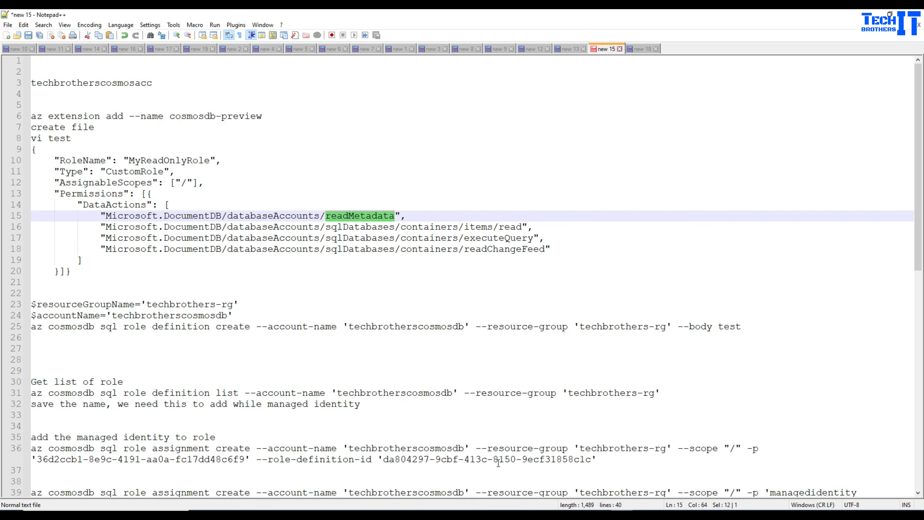
- Return to Data Factory in the browser, retest the CosmosDb1 linked service connection, and read and close its error details
left_click(557, 513)
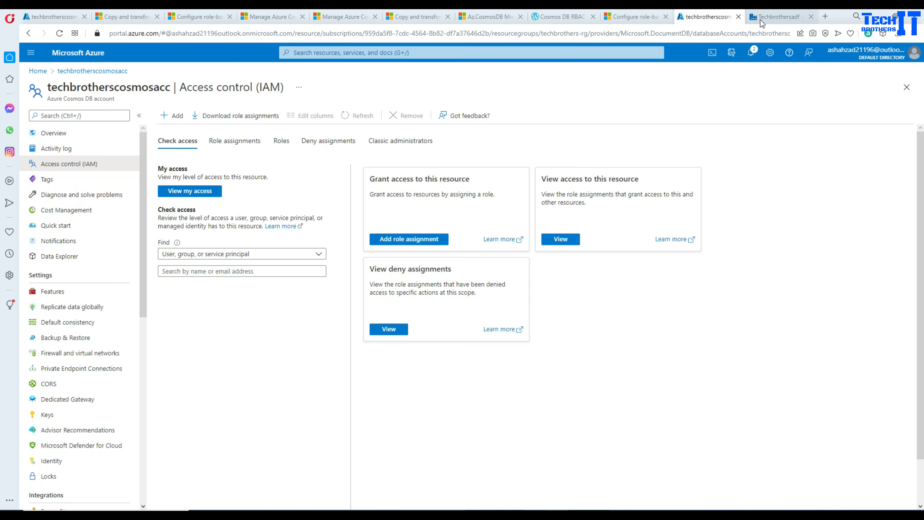
left_click(774, 17)
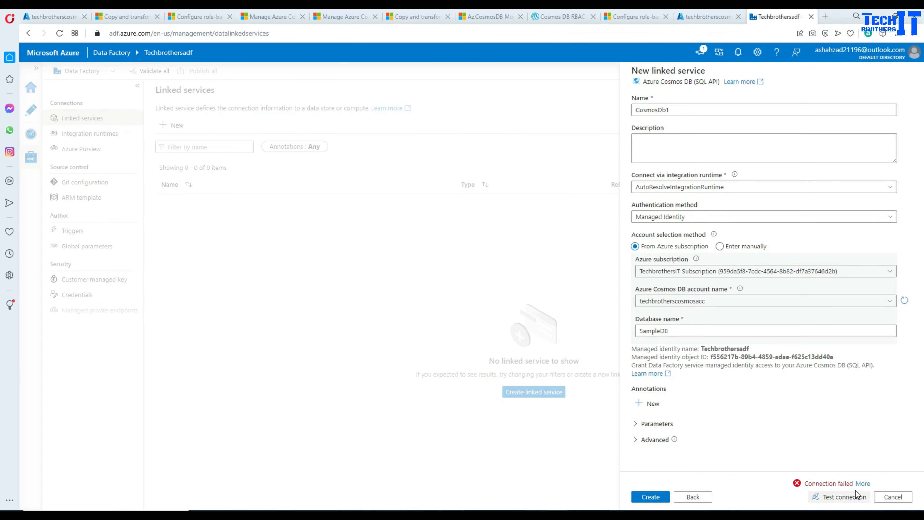
left_click(853, 497)
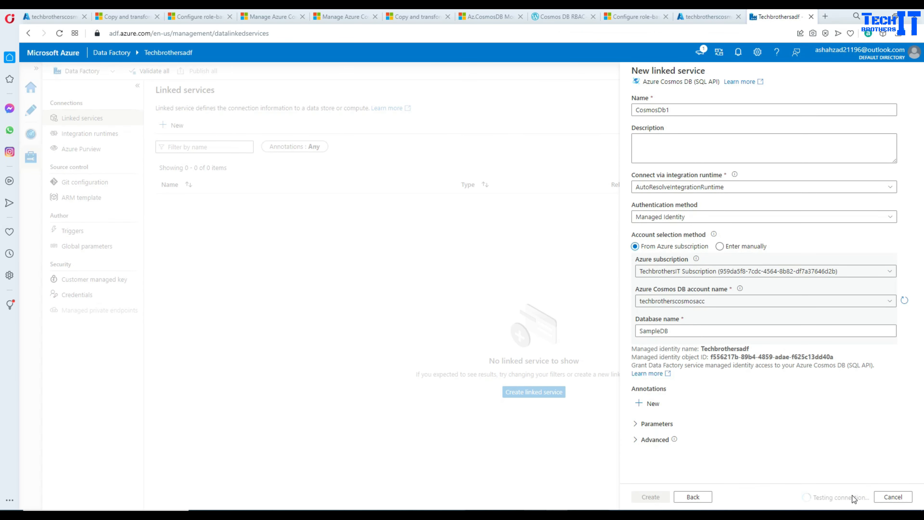
left_click(863, 484)
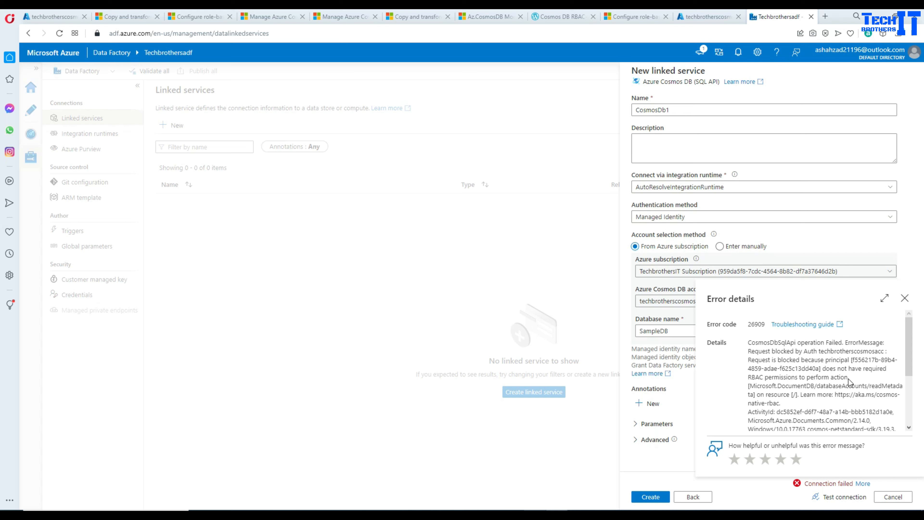
left_click_drag(848, 377, 747, 352)
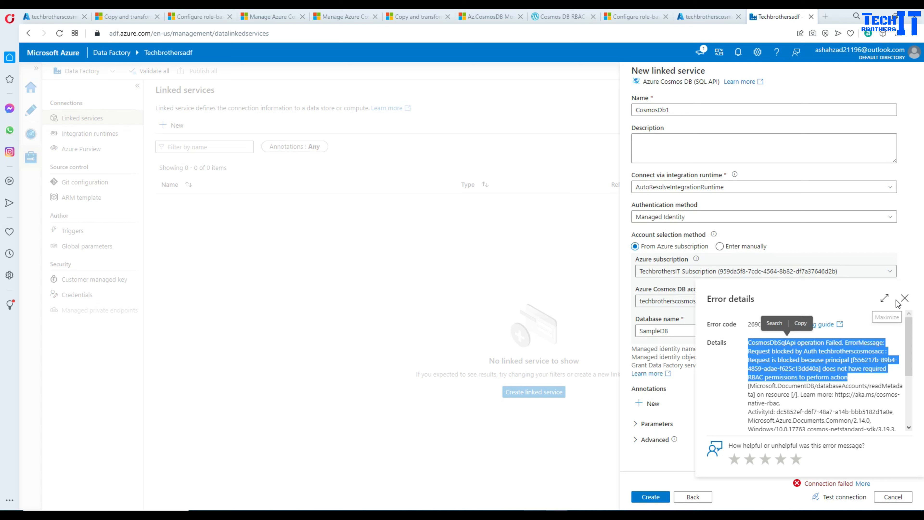
left_click(904, 299)
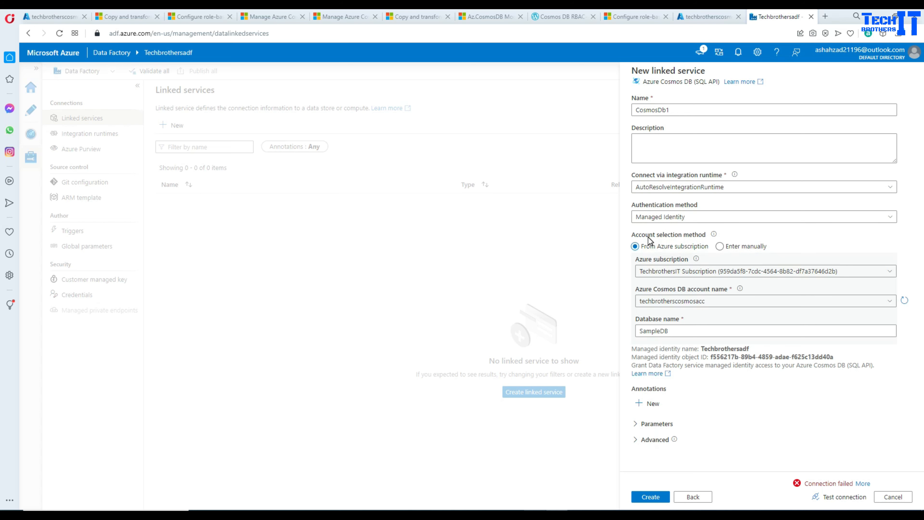
- Start a new role assignment on the techbrotherscosmosacc account and search the available roles for "cos"
left_click(698, 18)
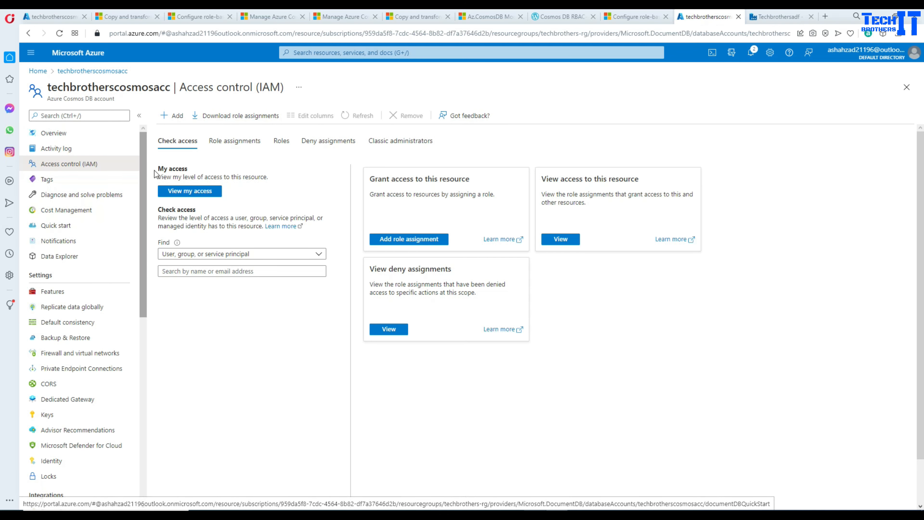
left_click(175, 116)
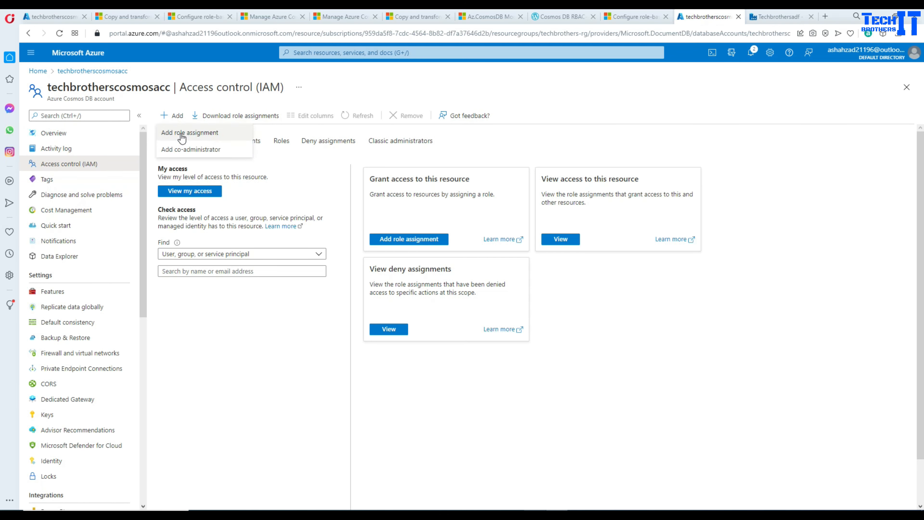
left_click(180, 134)
left_click(119, 204)
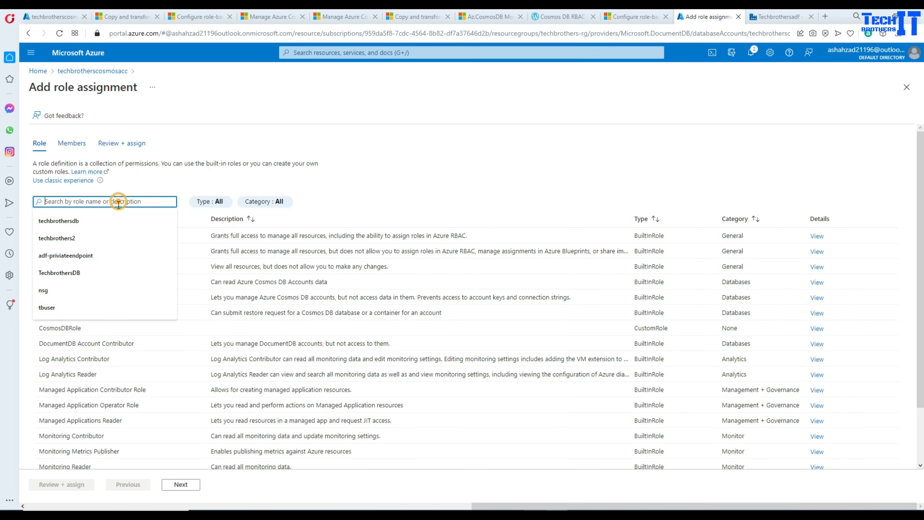
type("cos")
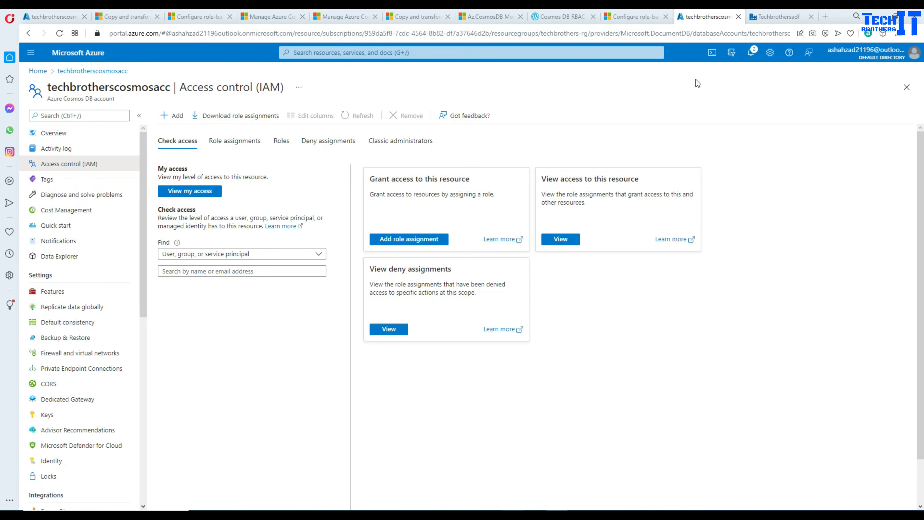
left_click(769, 19)
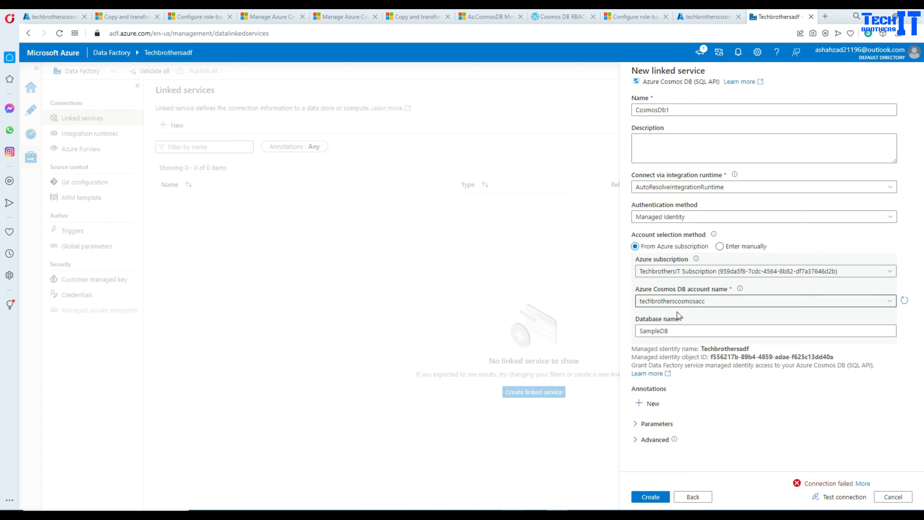
left_click(702, 20)
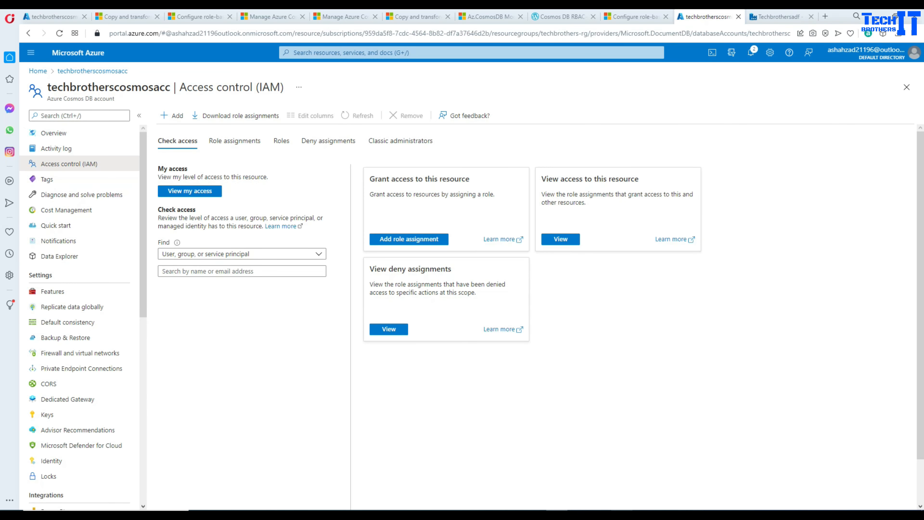
- Switch to the Notepad++ notes and copy the command "az extension add --name cosmosdb-preview"
key("alt+Tab")
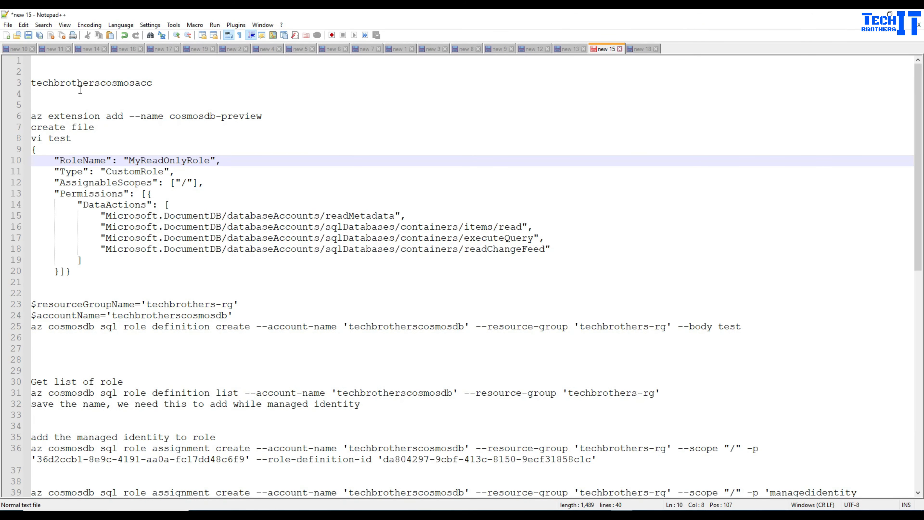
left_click_drag(263, 116, 29, 116)
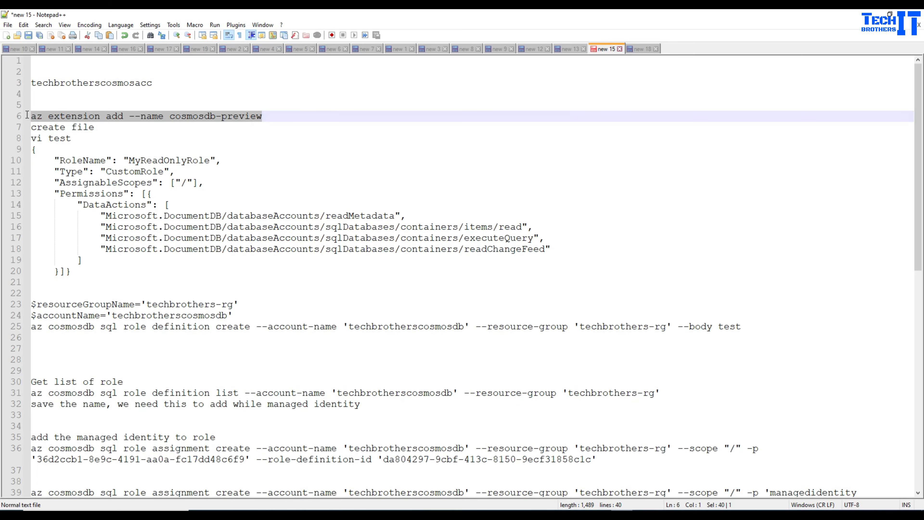
right_click(43, 120)
left_click(63, 137)
- Open Cloud Shell in the Azure portal and run "az extension add --name cosmosdb-preview"
key("alt+Tab")
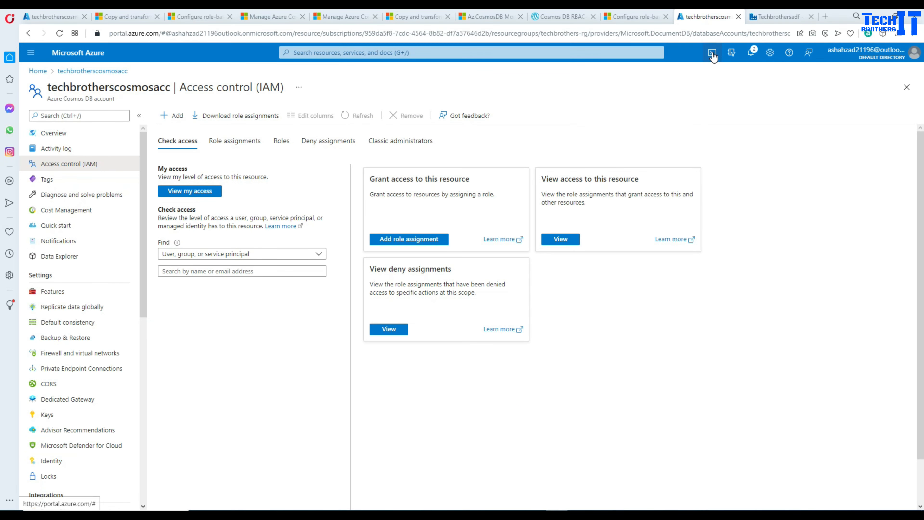
left_click(712, 55)
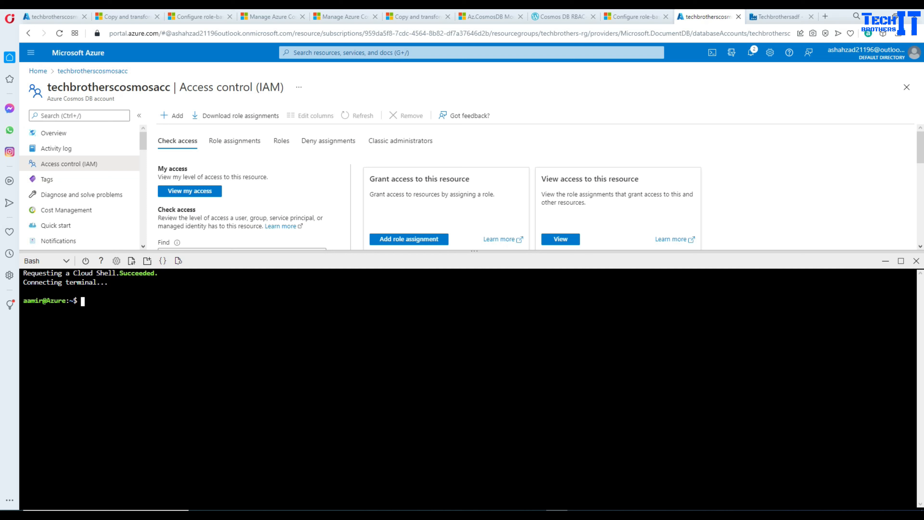
right_click(152, 320)
left_click(185, 397)
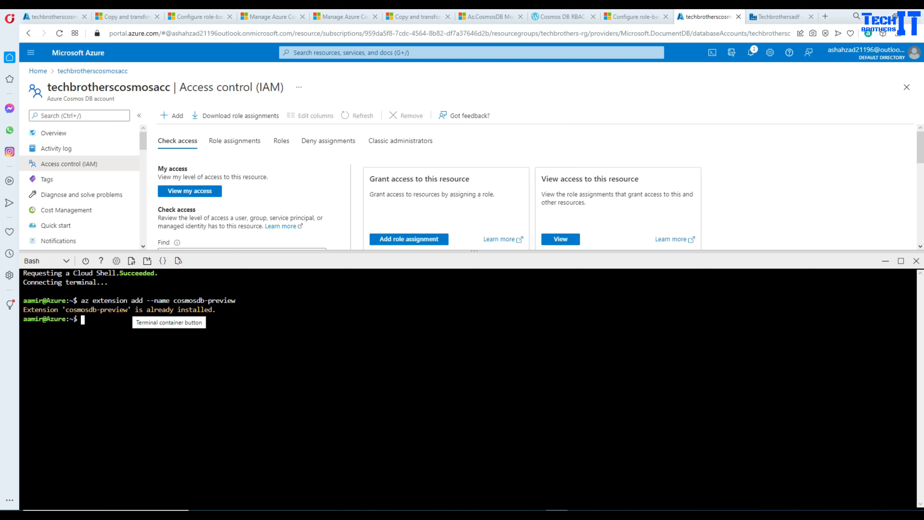
left_click(93, 325)
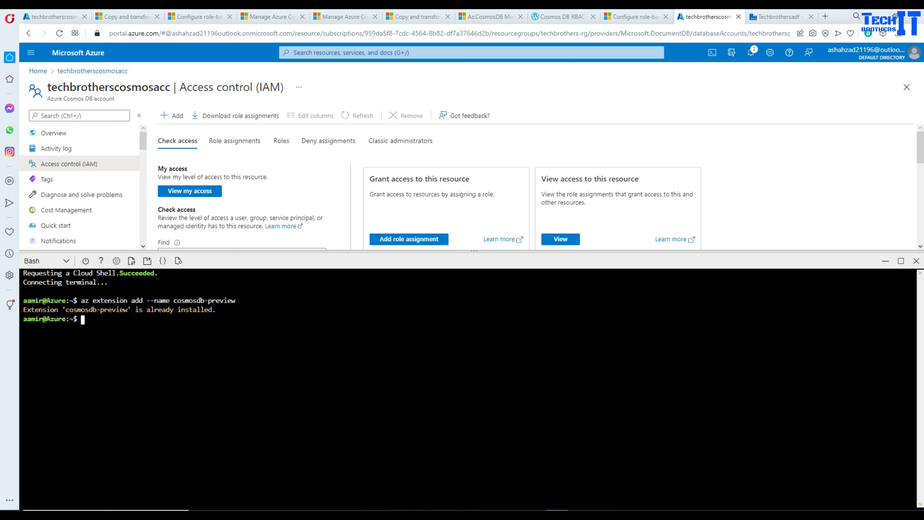
- Switch to the Notepad++ notes and change the file name in the vi command to rolefile
key("alt+Tab")
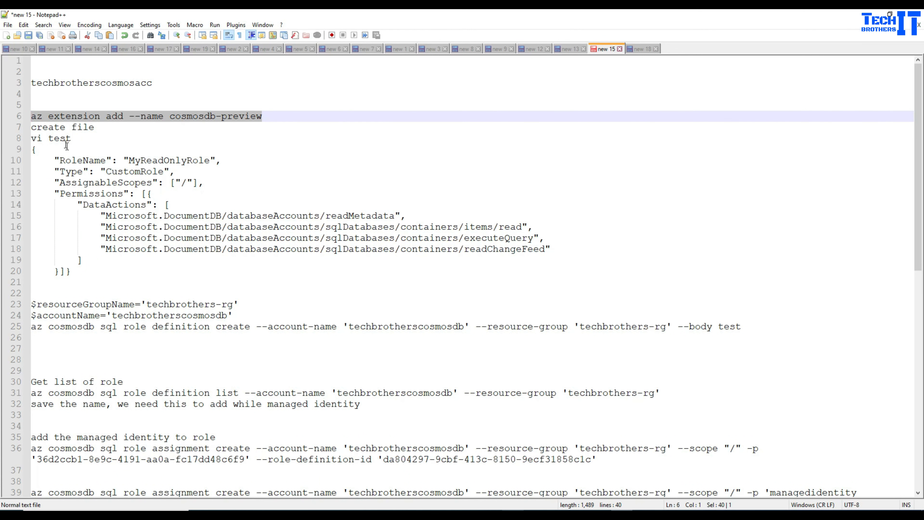
double_click(52, 138)
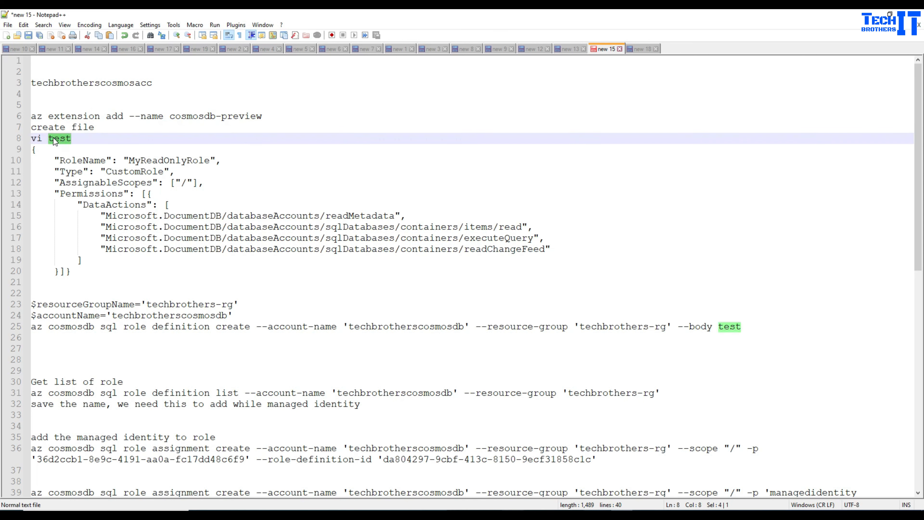
type("role")
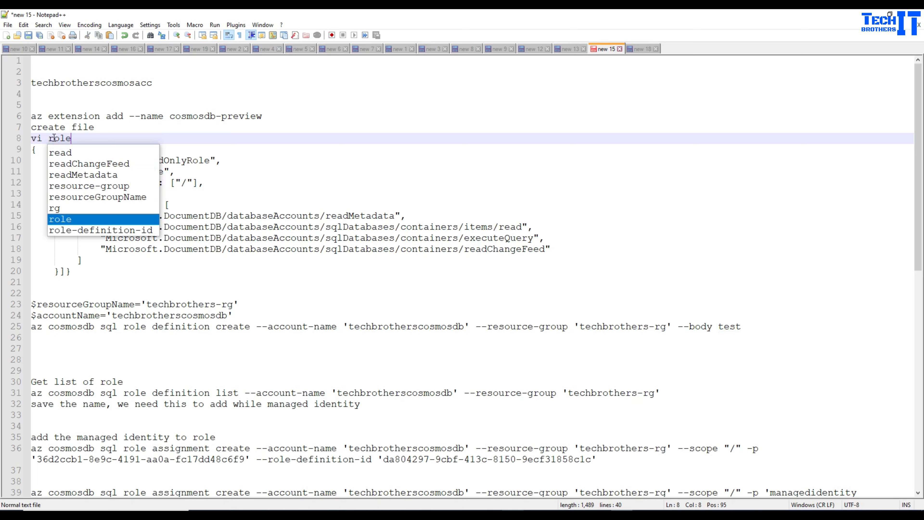
type("file")
- Set the RoleName in the JSON role definition to CosmosRole and review its DataActions
double_click(142, 160)
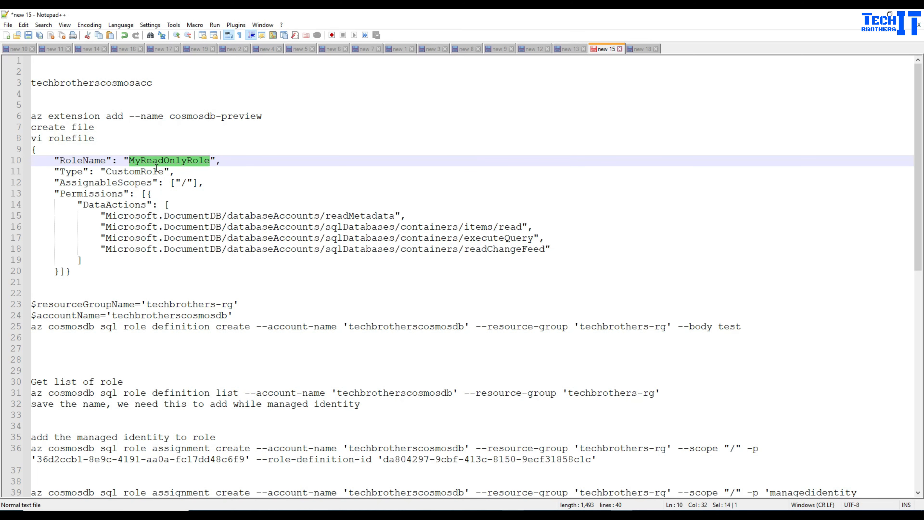
type("Ro")
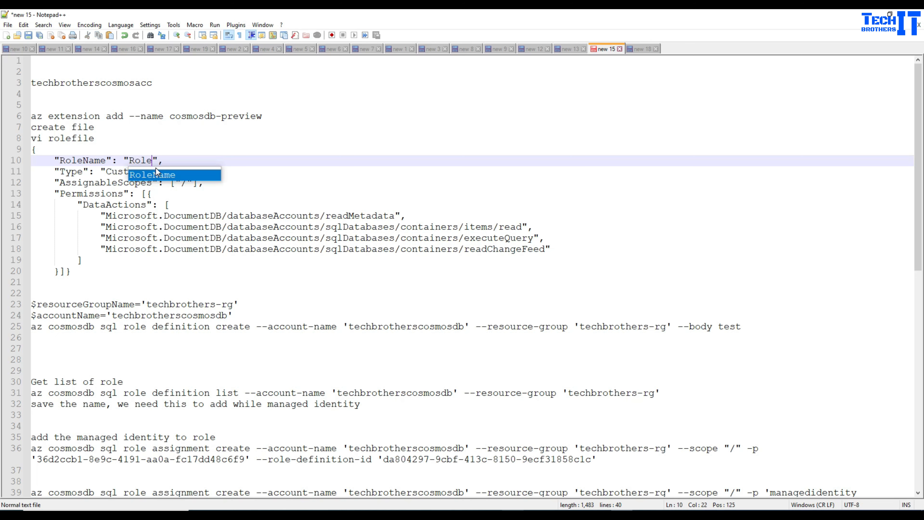
type("l")
key("BackSpace")
key("BackSpace")
key("BackSpace")
type("Cos")
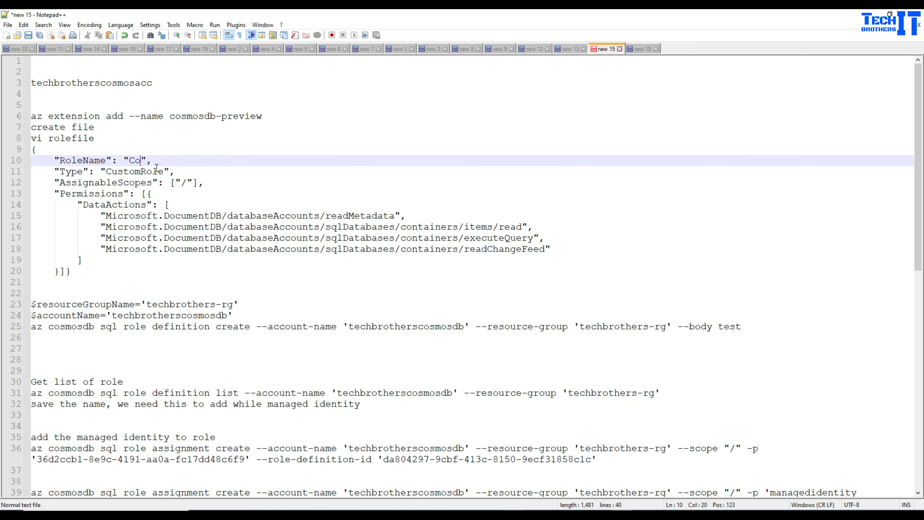
type("mosRole")
left_click_drag(562, 249, 95, 204)
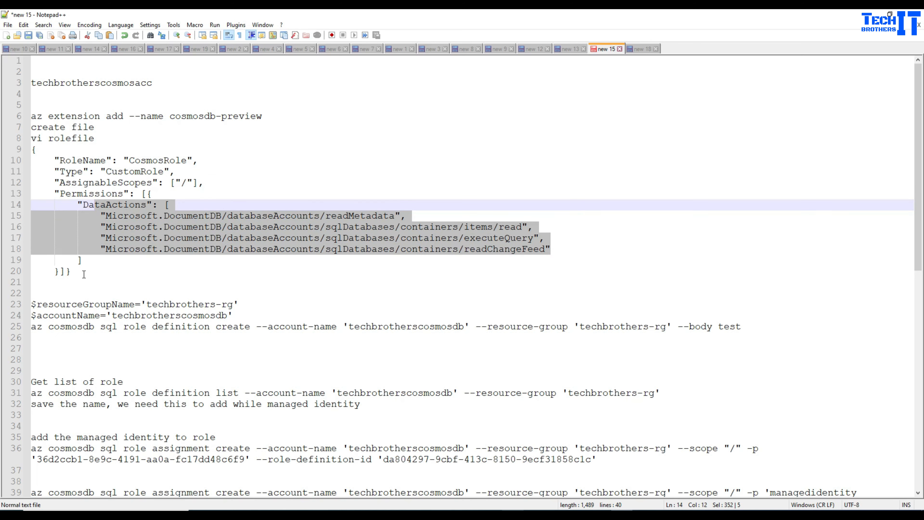
left_click(69, 271)
- Copy the file name rolefile from the notes and open it as a new file with vi in Cloud Shell
double_click(74, 138)
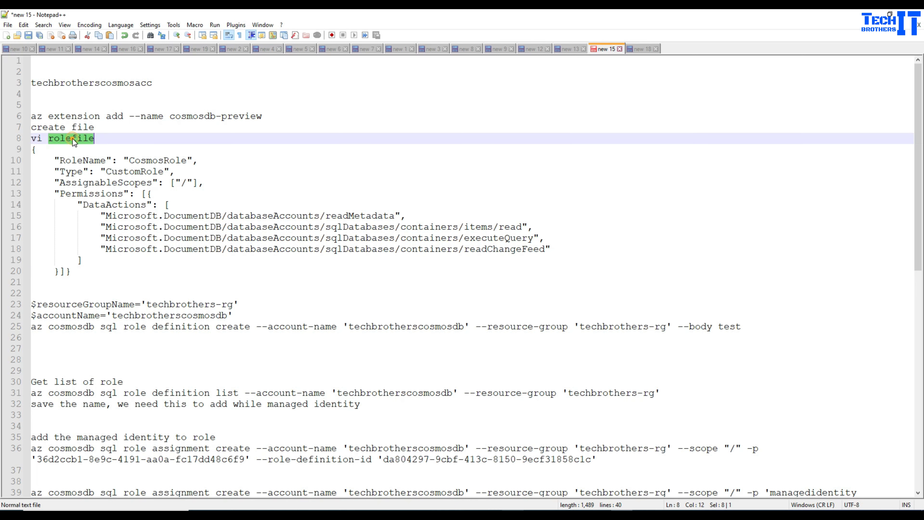
right_click(74, 138)
left_click(91, 150)
key("alt+Tab")
type("vi")
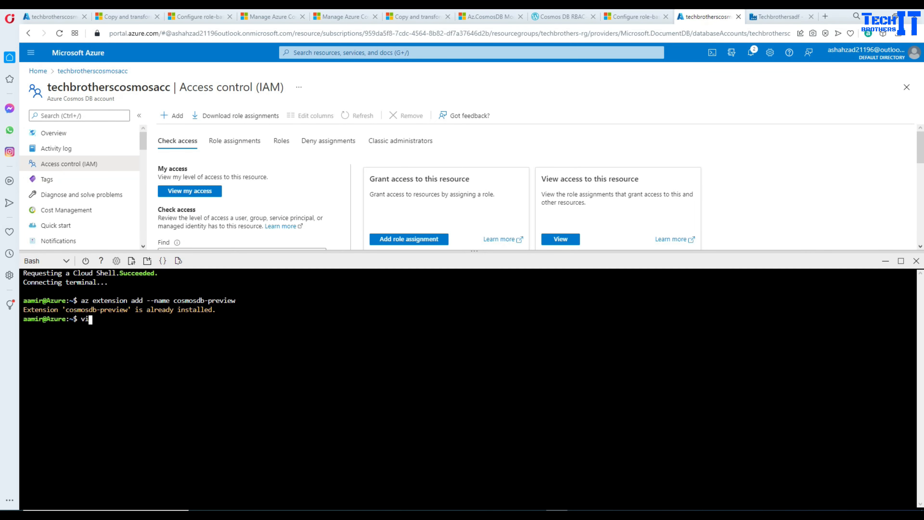
type(" rolefile")
key("Return")
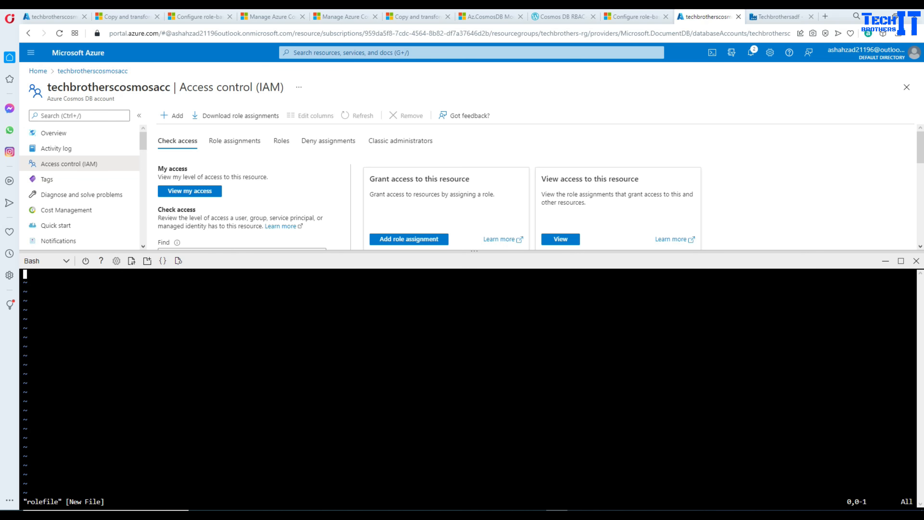
- Copy the CosmosRole JSON definition from the Notepad++ notes into rolefile in Cloud Shell's vi editor and save it with ":wq!"
key("alt+Tab")
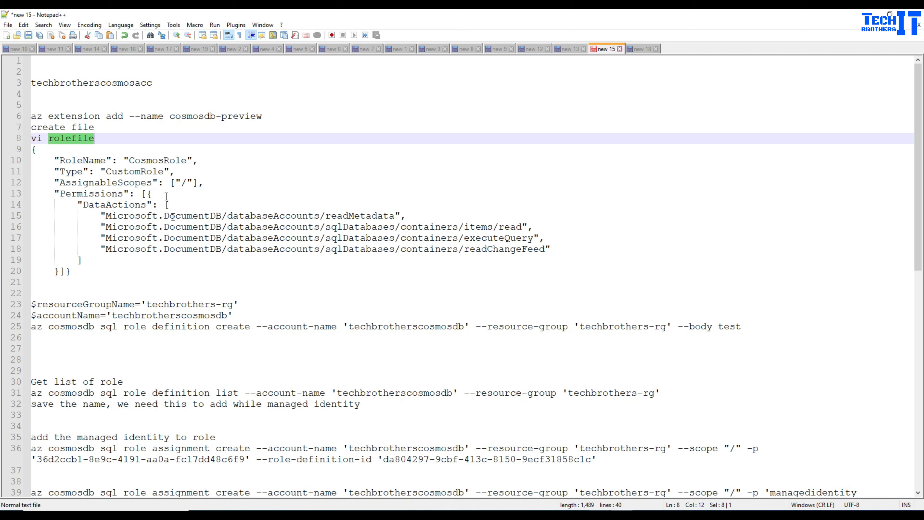
left_click(81, 160)
left_click_drag(32, 150, 81, 272)
right_click(102, 195)
left_click(118, 213)
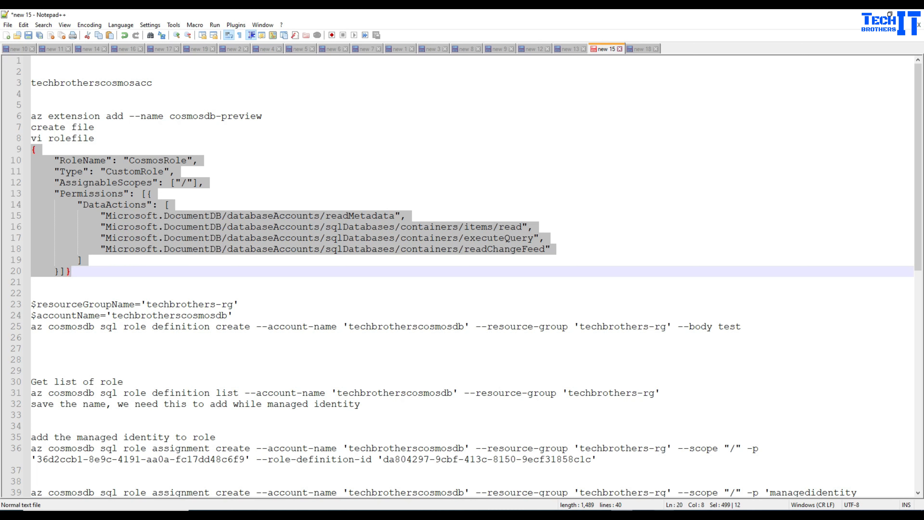
key("alt+Tab")
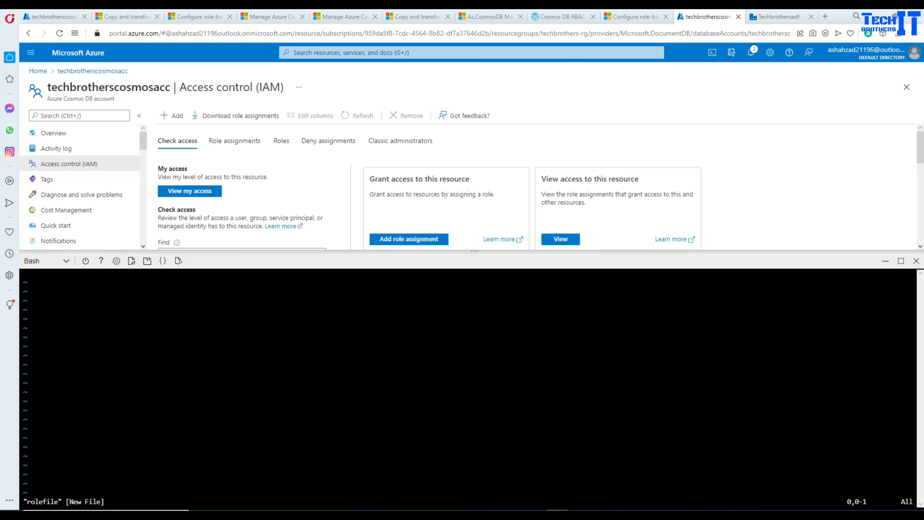
right_click(314, 337)
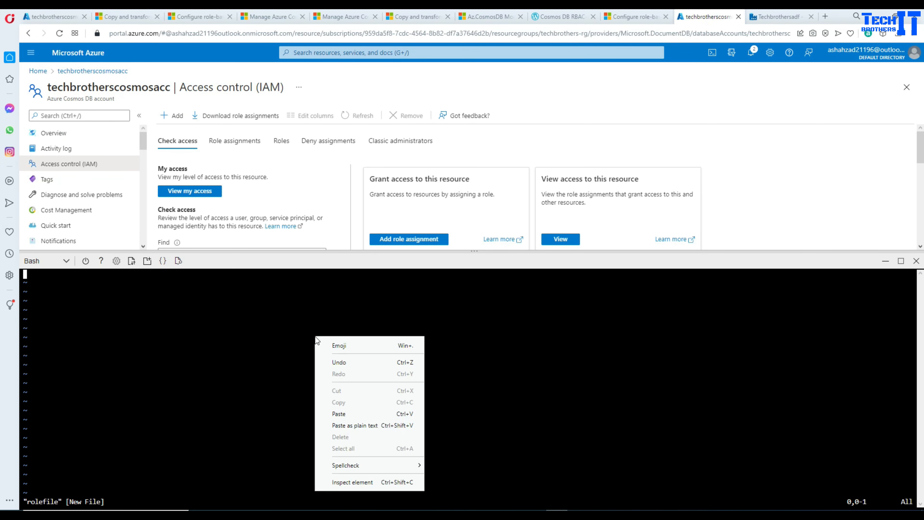
left_click(338, 413)
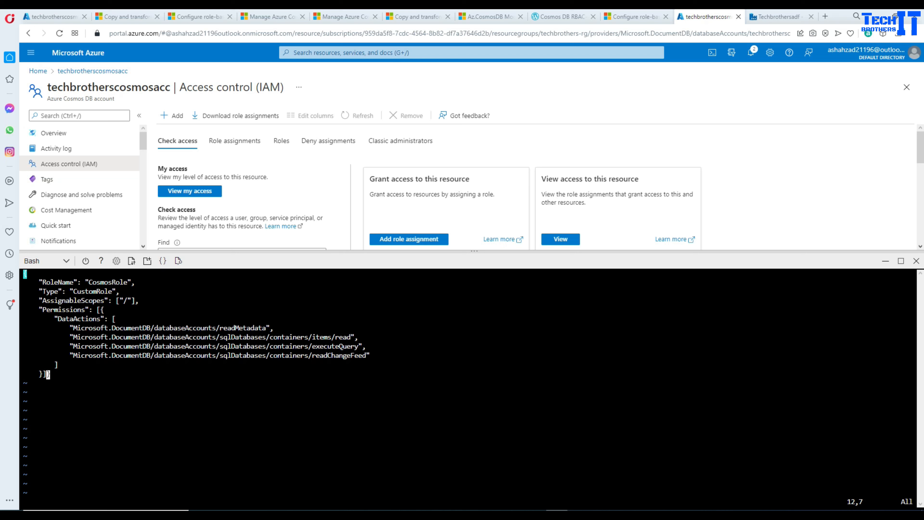
type(":wq!")
key("Return")
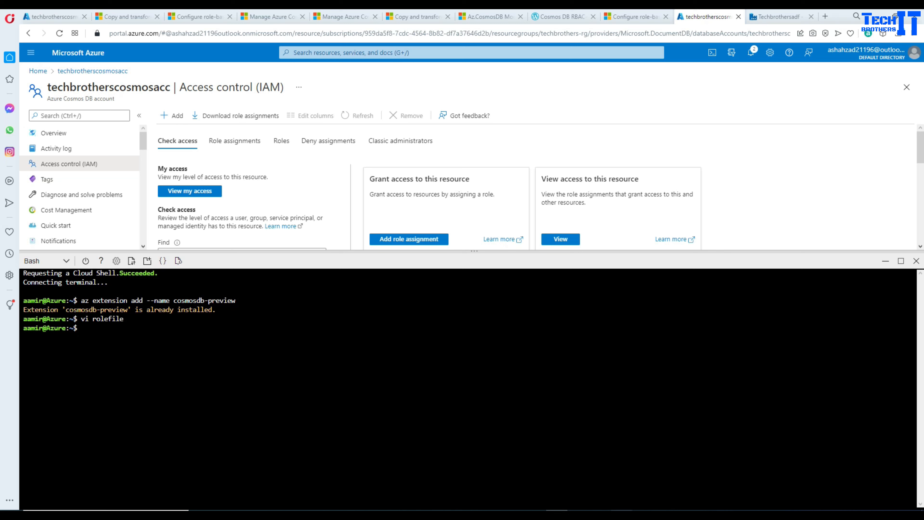
- Switch to the Notepad++ notes and review the resource group and account name values around the role definition create command
key("alt+Tab")
left_click(158, 291)
scroll(174, 286, "down", 2)
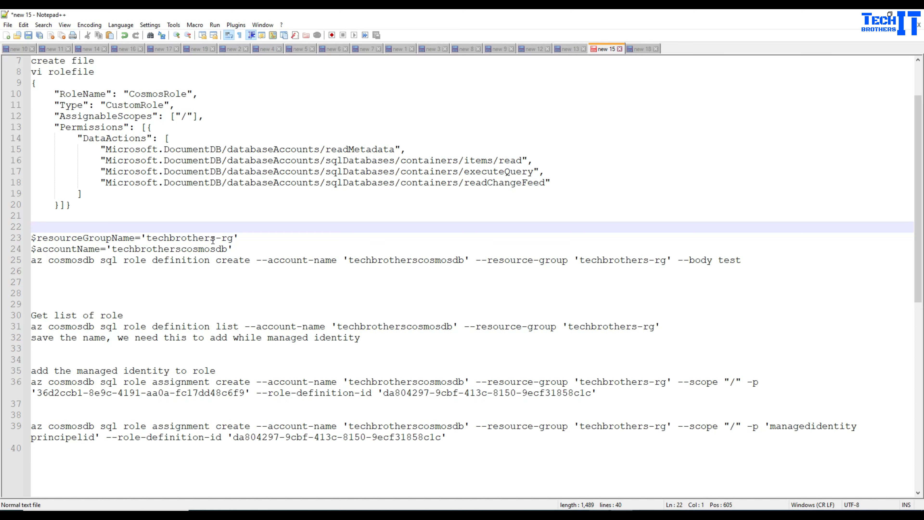
left_click(244, 248)
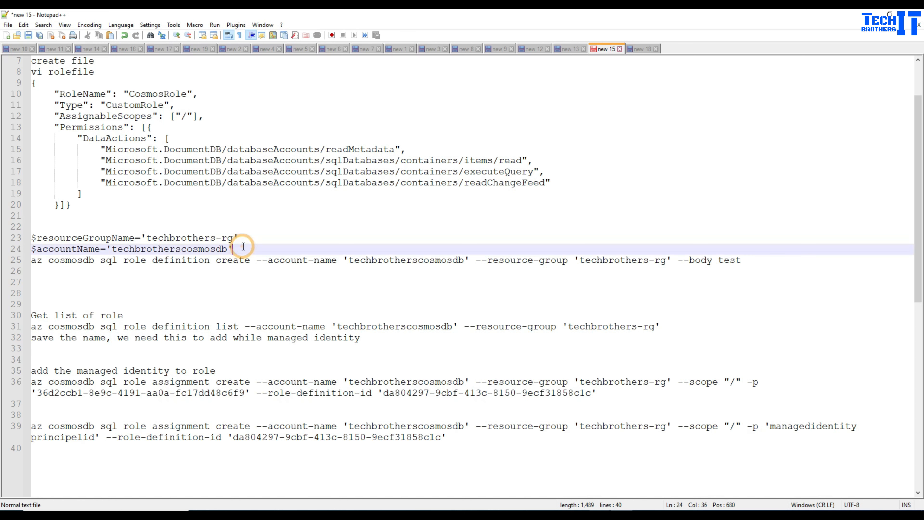
left_click(35, 262)
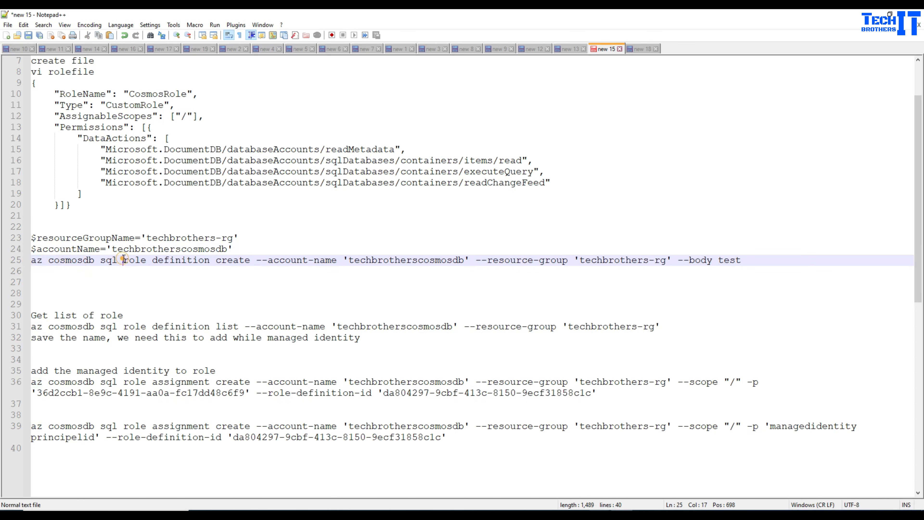
left_click(106, 262)
left_click(238, 249)
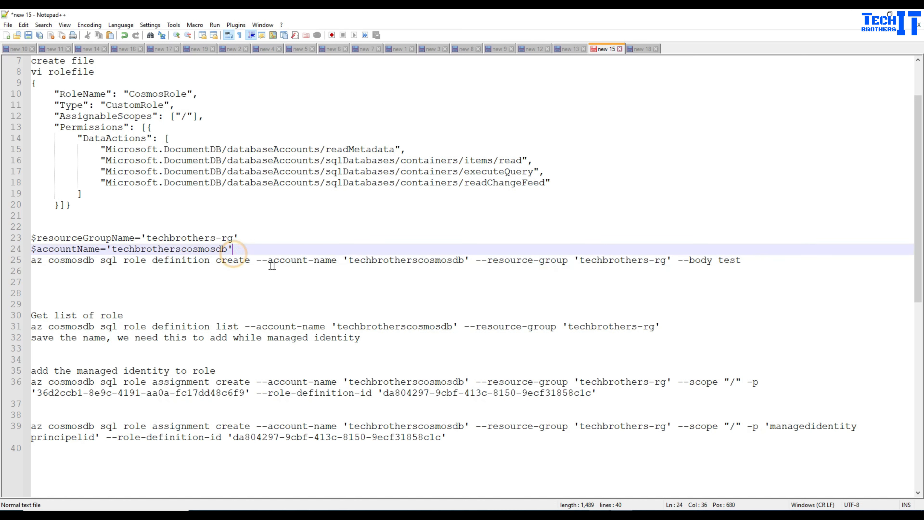
left_click(312, 262)
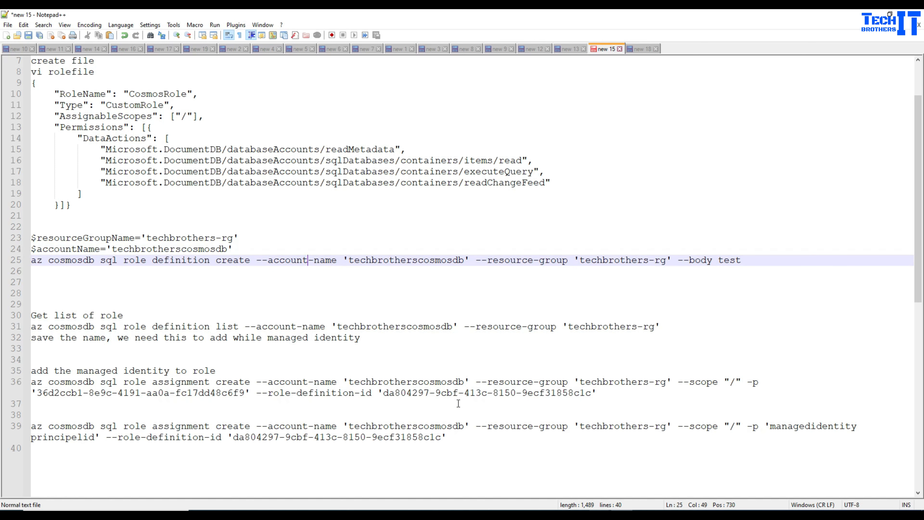
- Copy the Cosmos DB account name from the Azure portal and set it as --account-name in the notes' role definition create command
left_click(556, 514)
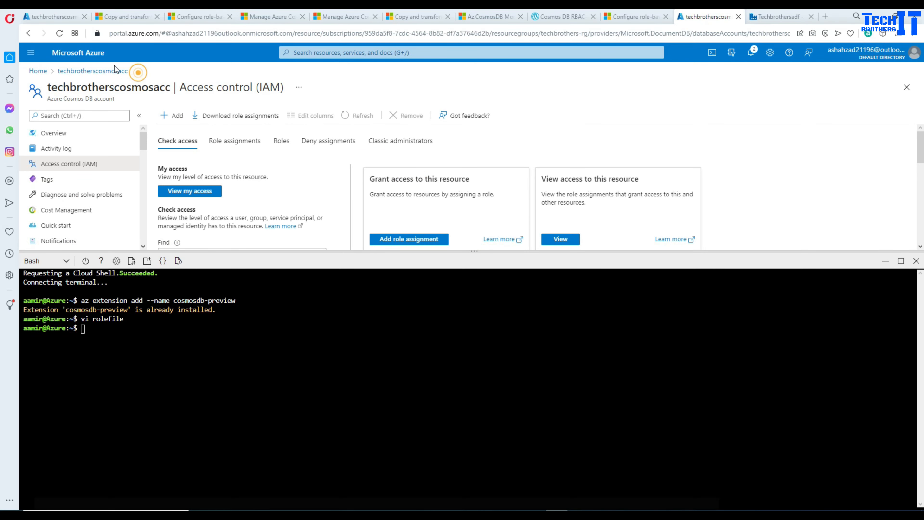
left_click(55, 17)
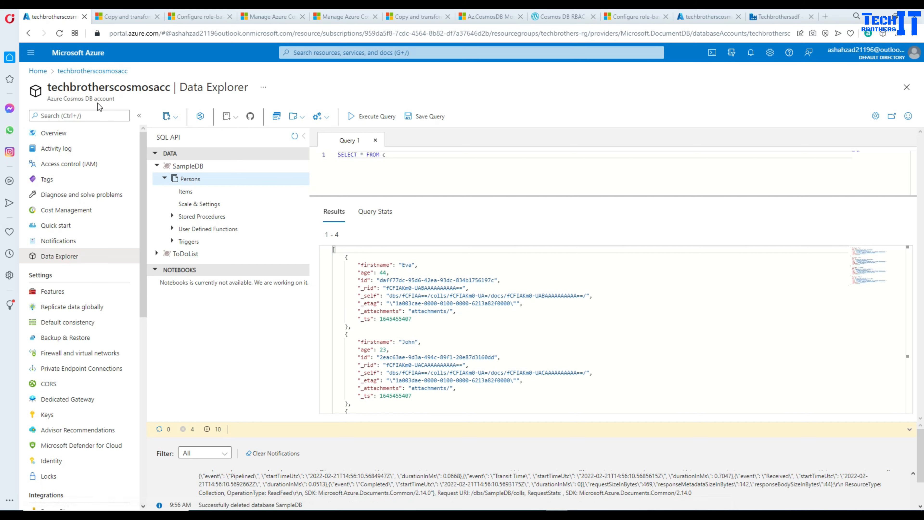
double_click(131, 85)
right_click(137, 91)
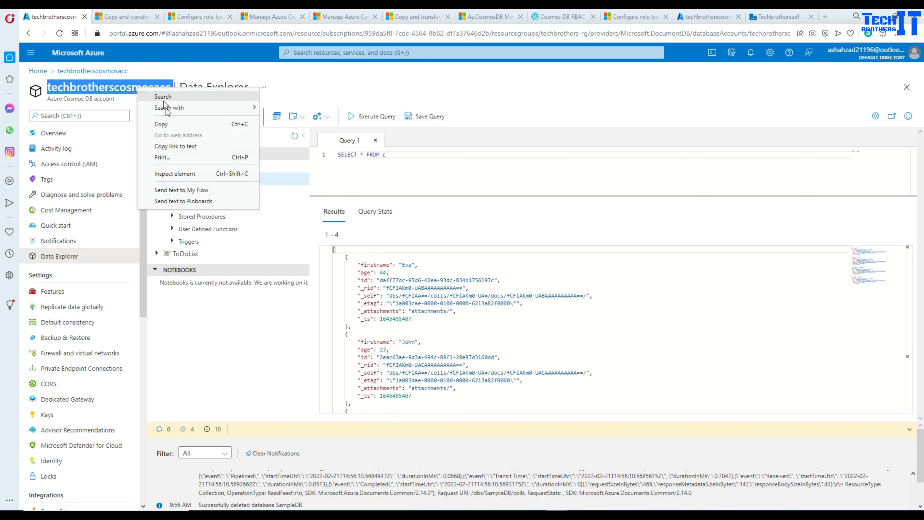
left_click(175, 127)
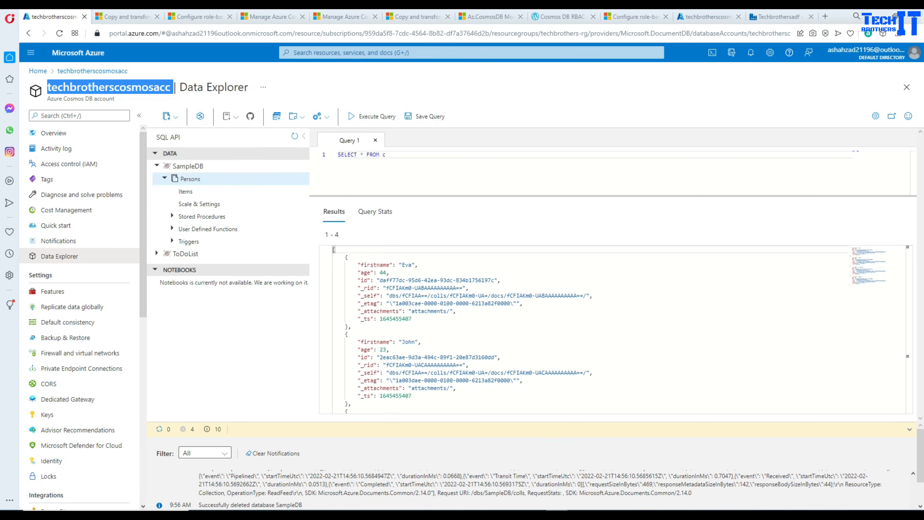
key("alt+Tab")
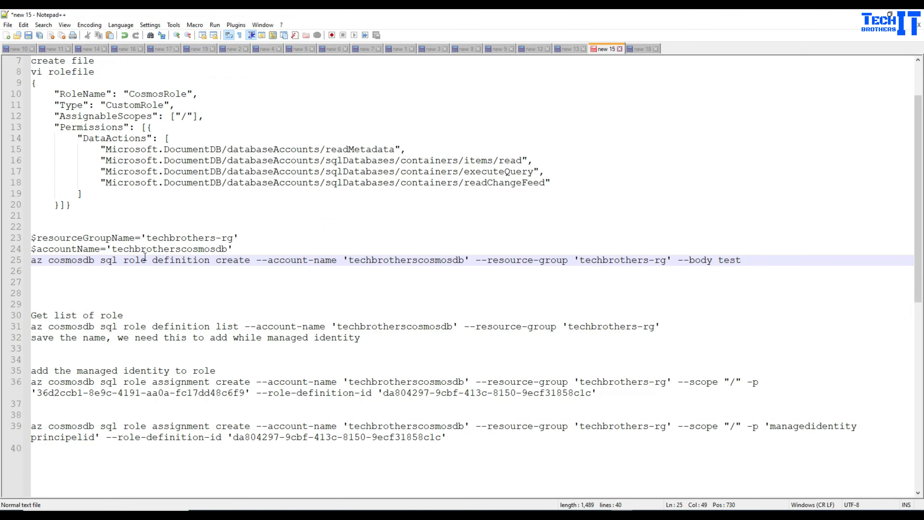
double_click(462, 260)
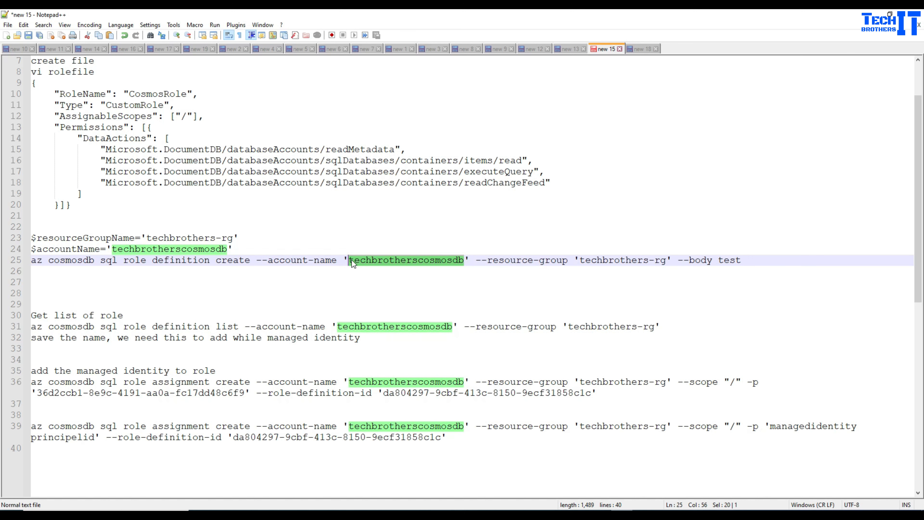
key("ctrl+v")
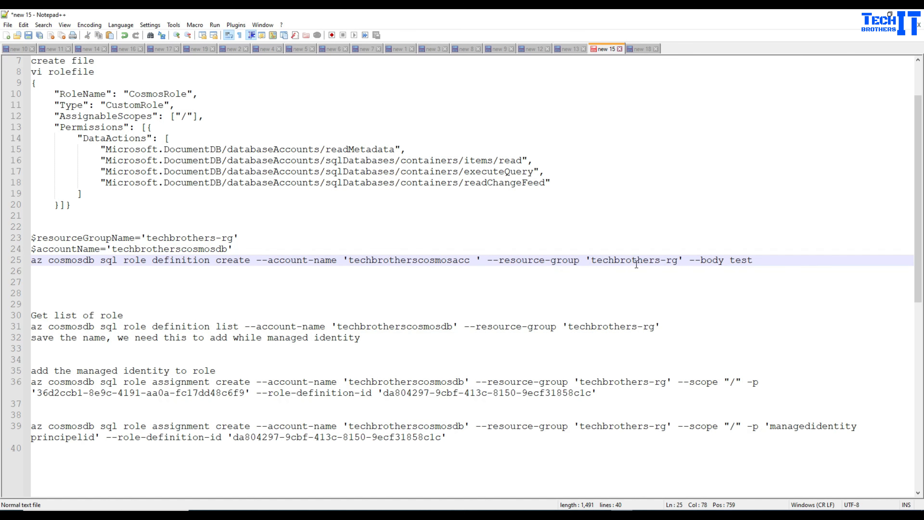
- Check the resource group 'techbrothers-rg' in the role definition create command and set its --body value to rolefile, copied from the vi line
left_click_drag(586, 260, 686, 261)
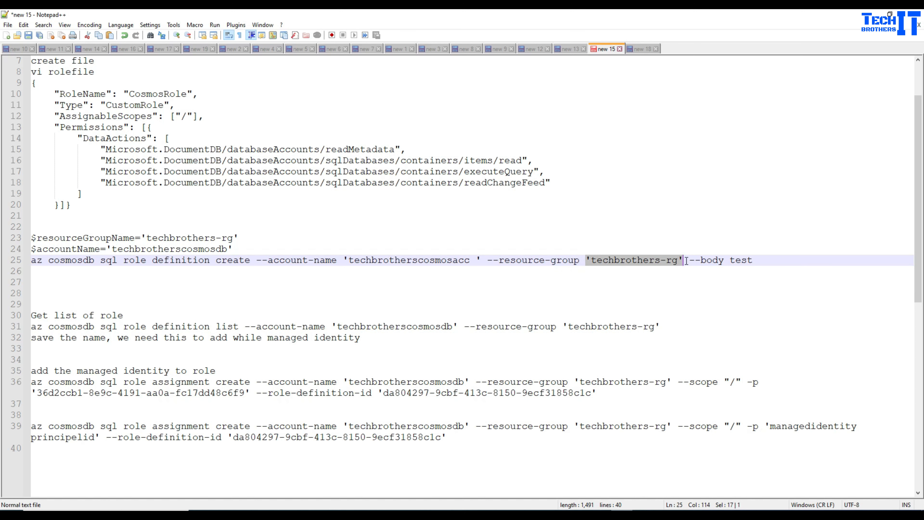
left_click(735, 259)
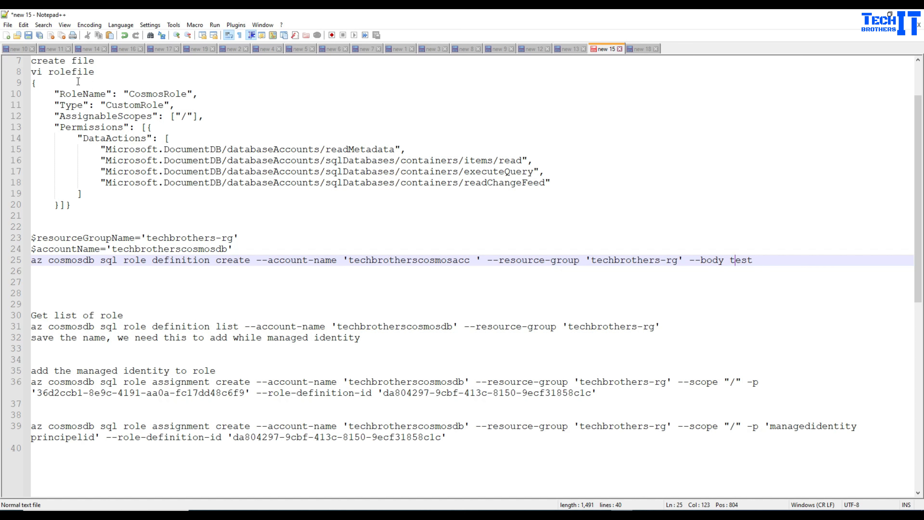
double_click(71, 73)
right_click(70, 73)
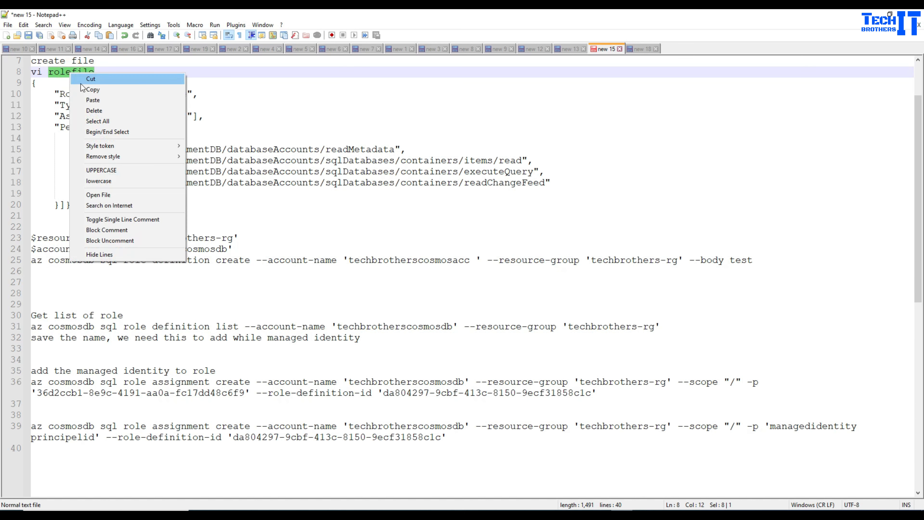
left_click(105, 91)
double_click(739, 261)
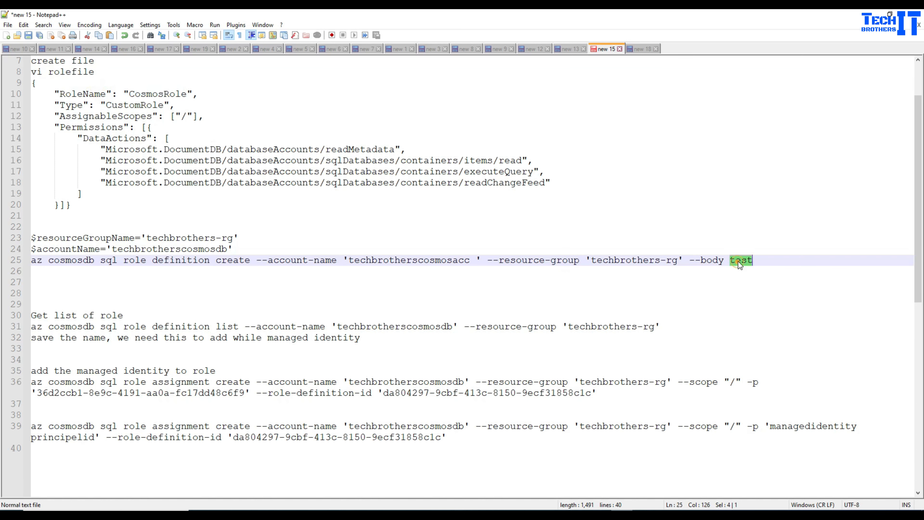
key("ctrl+v")
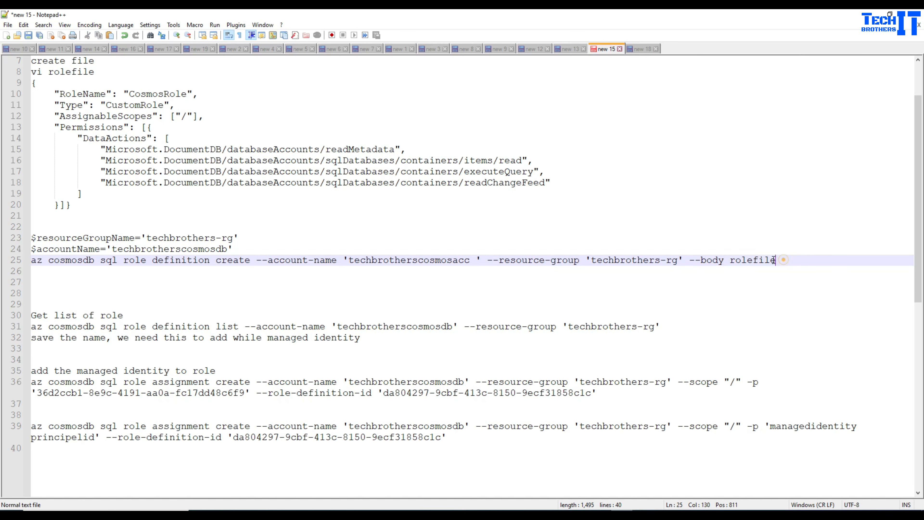
- Delete the $resourceGroupName and $accountName lines above the role definition create command in the notes
left_click_drag(775, 260, 25, 264)
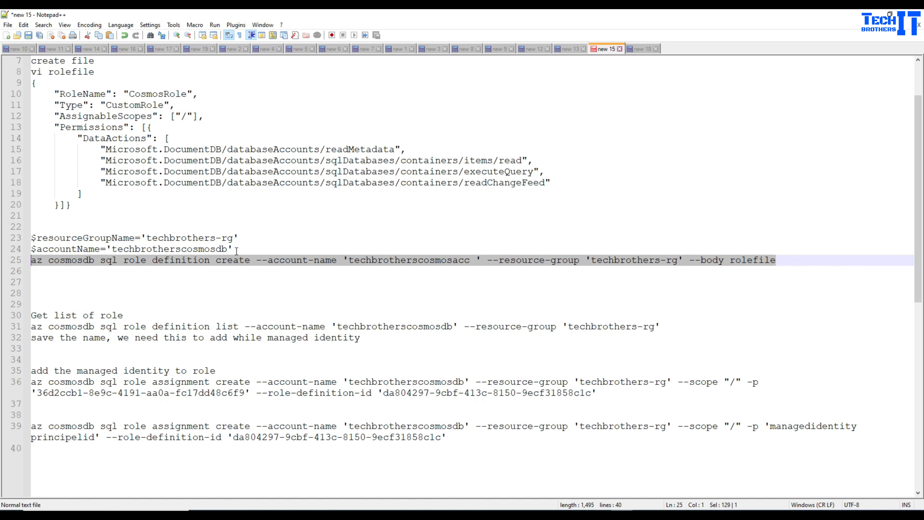
left_click_drag(238, 249, 1, 242)
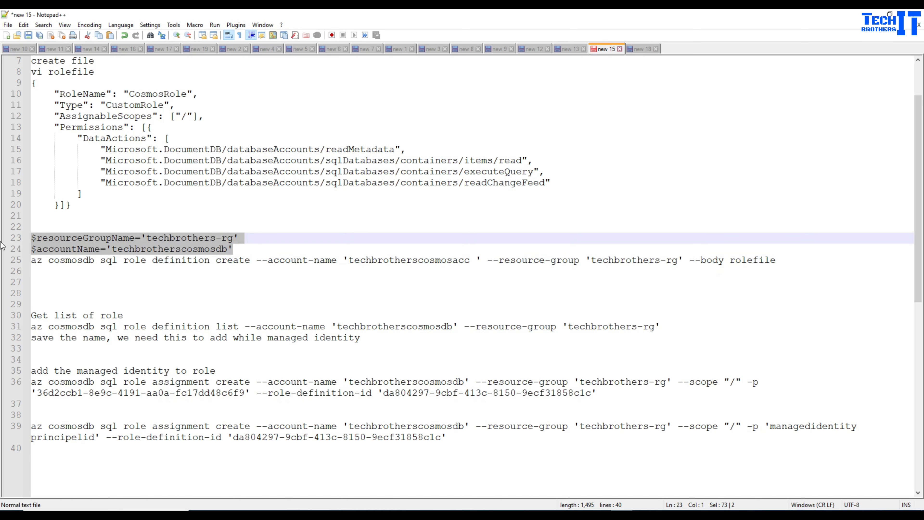
key("Delete")
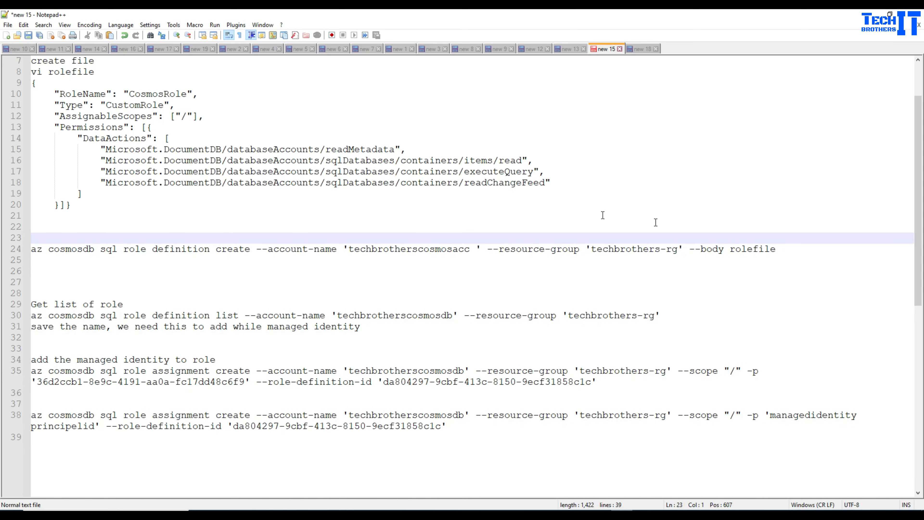
- Copy the role definition create command from the notes and try to run it in the Azure portal's Cloud Shell
left_click_drag(783, 251, 27, 252)
right_click(39, 248)
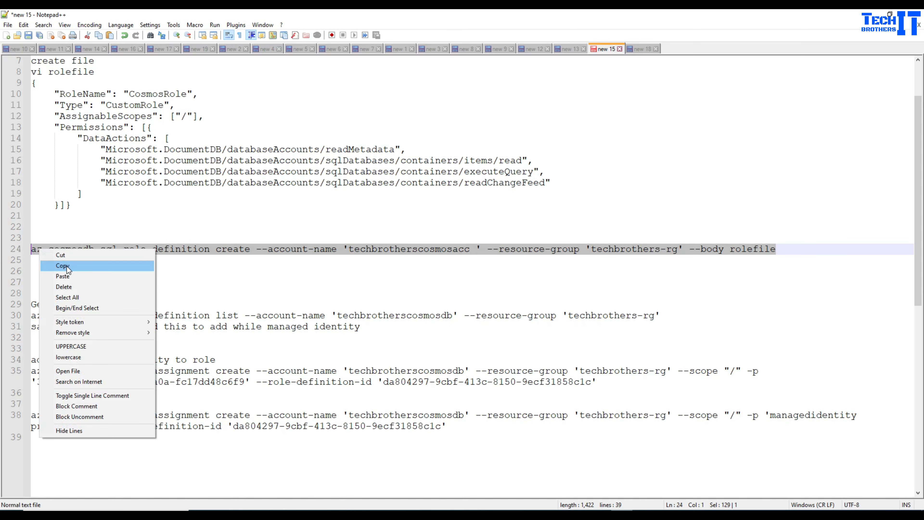
left_click(66, 266)
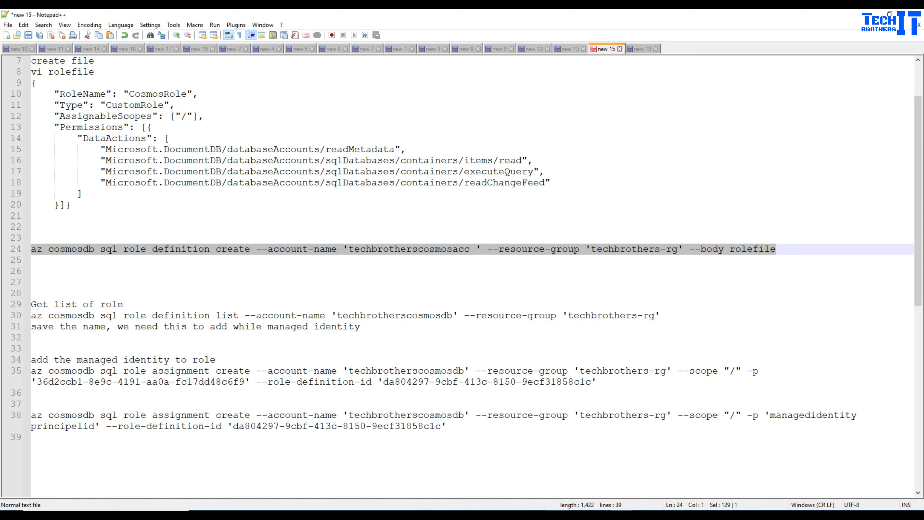
left_click(360, 515)
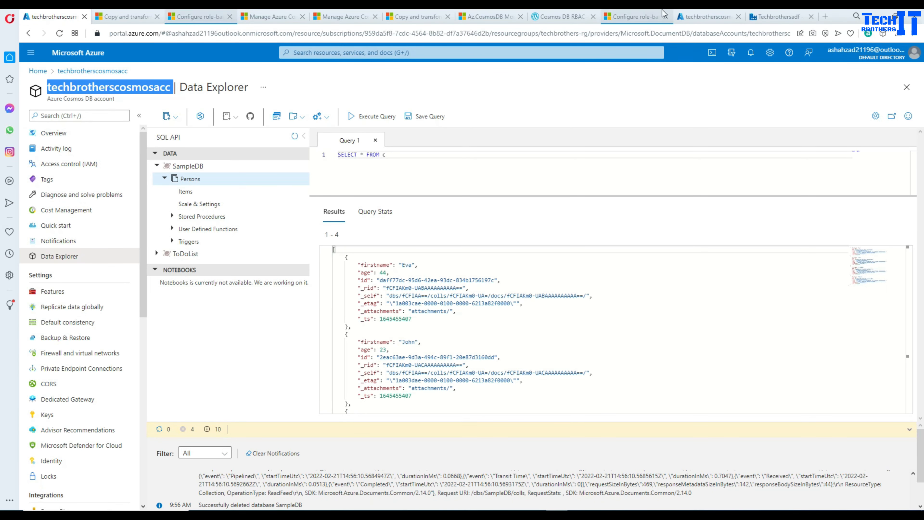
left_click(709, 16)
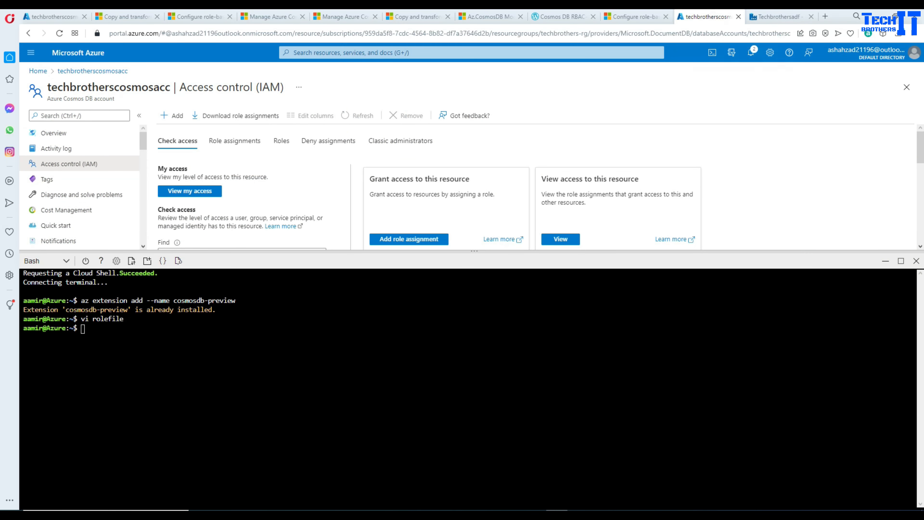
right_click(329, 291)
left_click(332, 291)
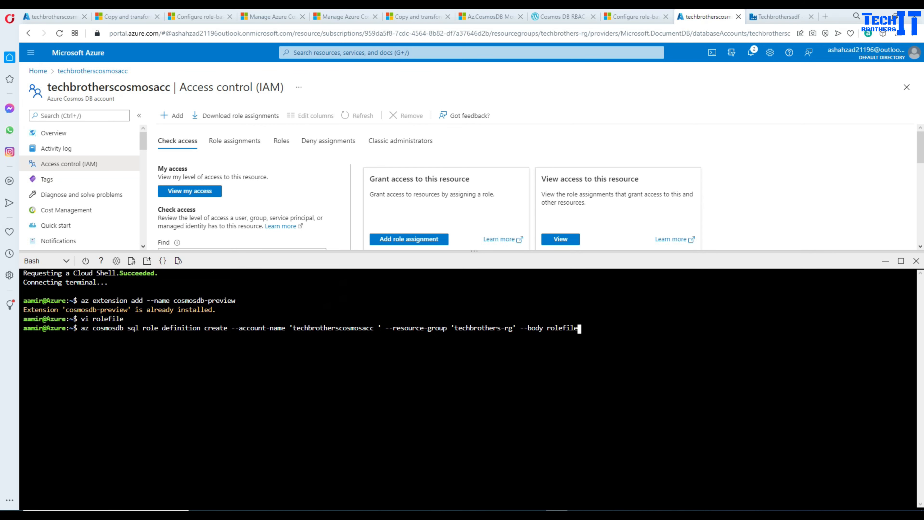
key("Return")
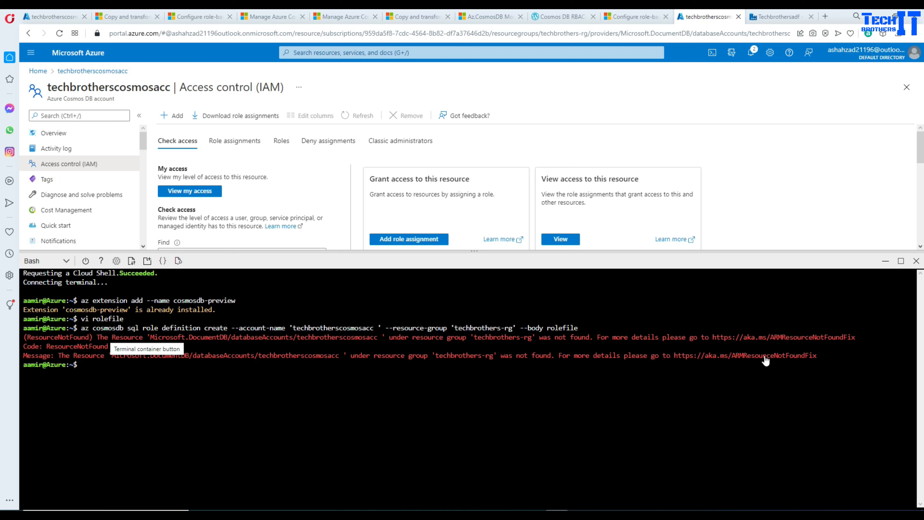
- Copy the Cosmos DB account name from the account's overview page in the Azure portal
left_click(60, 16)
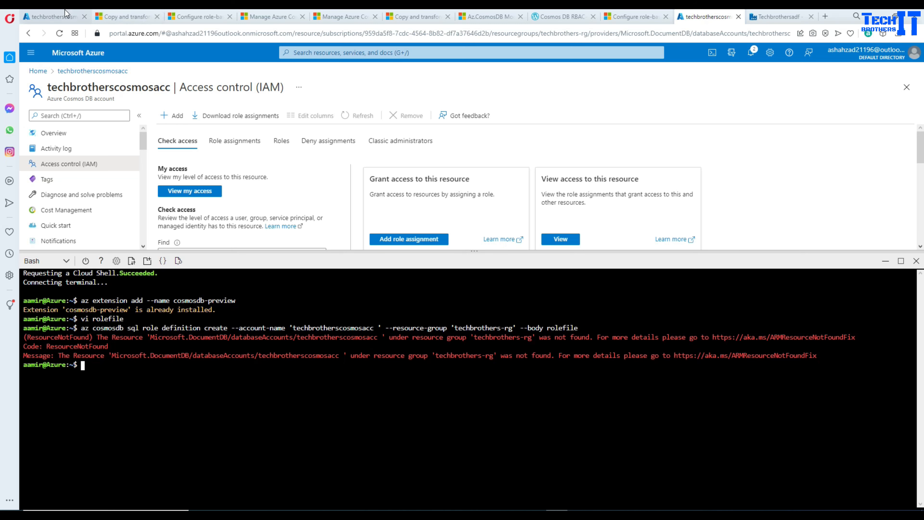
left_click(38, 71)
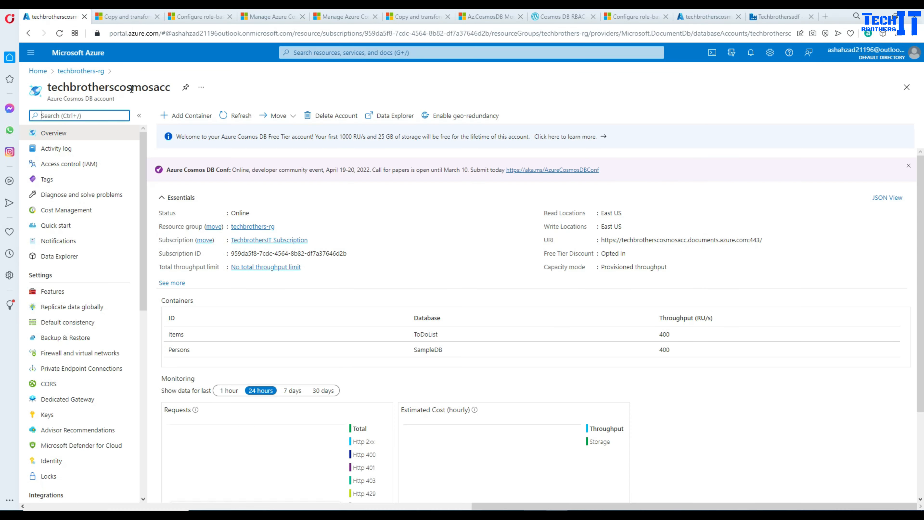
double_click(131, 89)
right_click(137, 90)
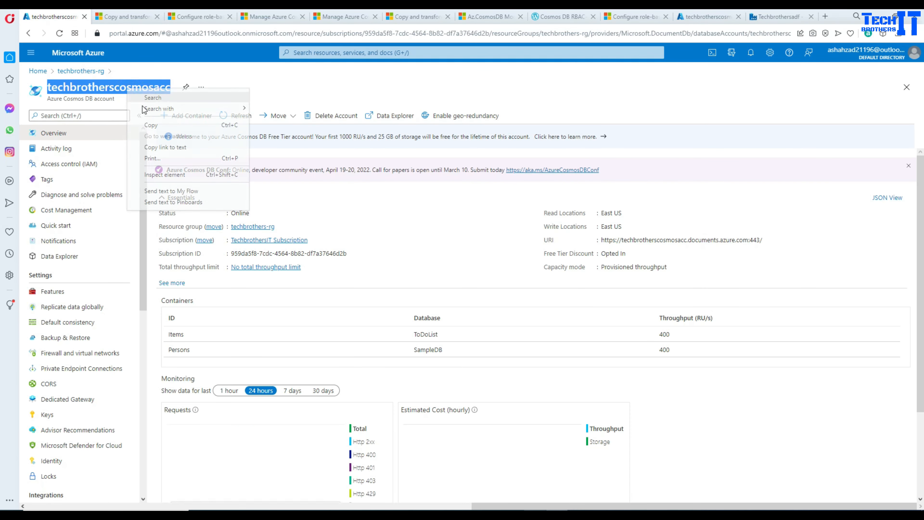
left_click(150, 126)
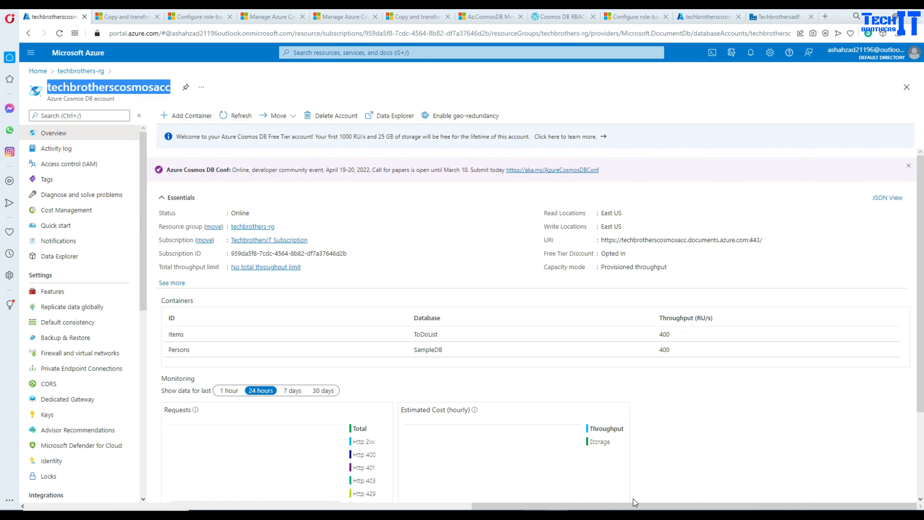
- Remove the trailing space after techbrotherscosmosacc in the --account-name value of the role definition create command in the Notepad++ notes
left_click(619, 514)
left_click(636, 284)
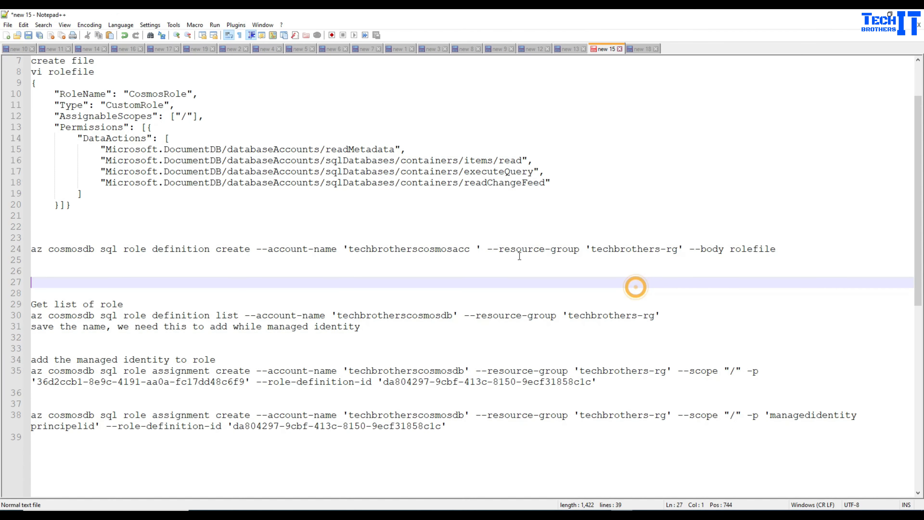
left_click(472, 249)
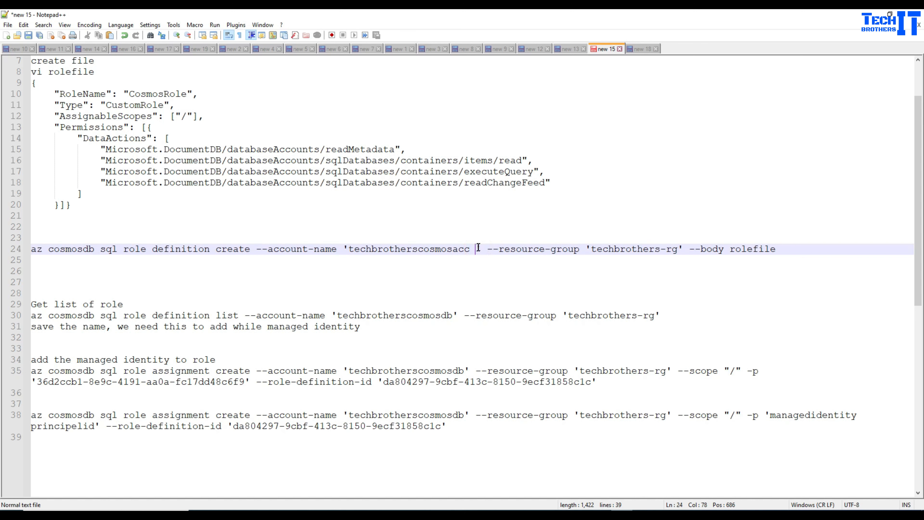
left_click(477, 249)
left_click(477, 255)
left_click(478, 249)
key("BackSpace")
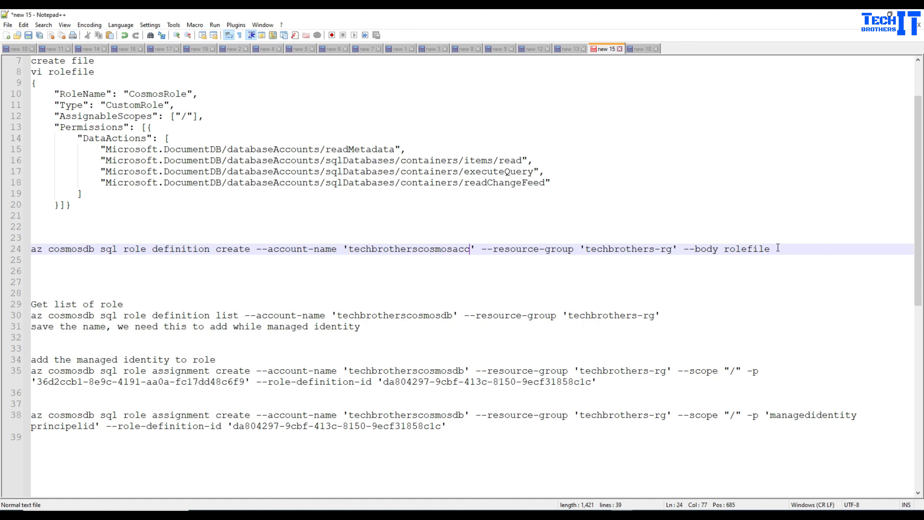
- Copy the corrected role definition create command from the notes to the Cloud Shell prompt in the Azure portal
left_click_drag(777, 249, 24, 248)
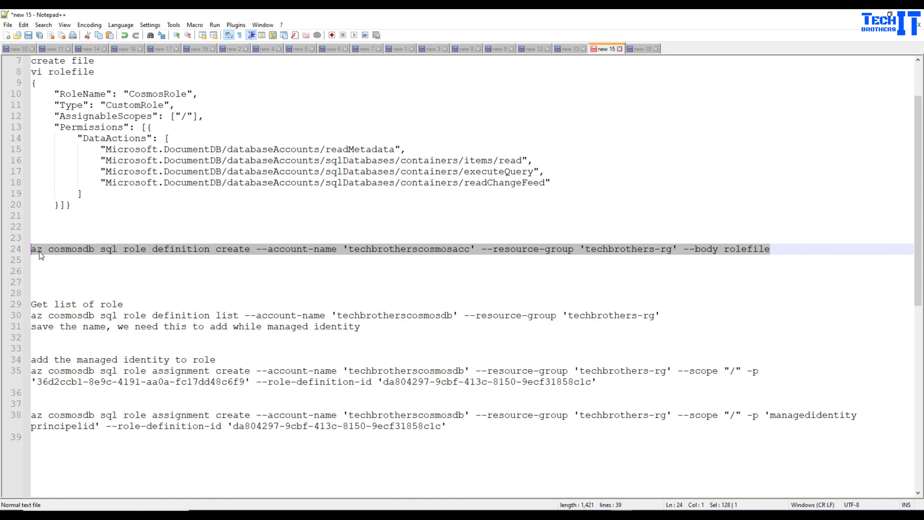
right_click(39, 251)
left_click(60, 263)
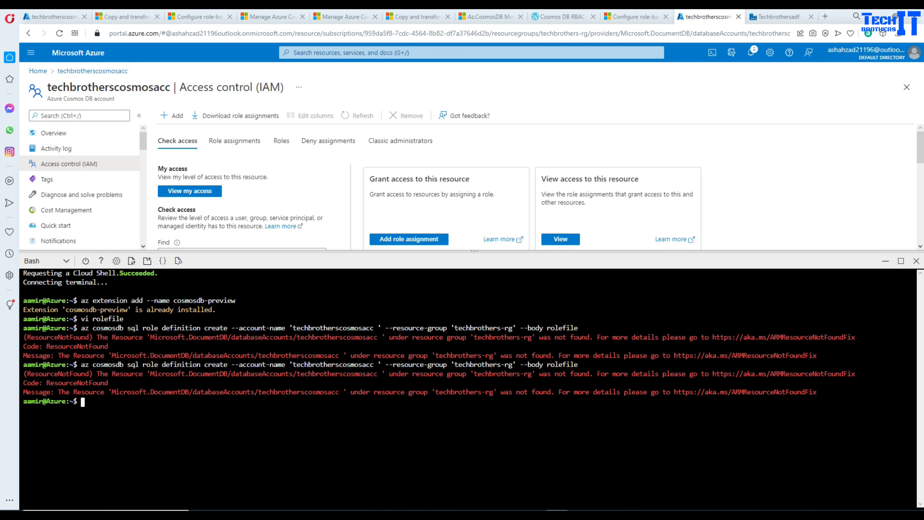
left_click(379, 328)
left_click(379, 327)
right_click(281, 438)
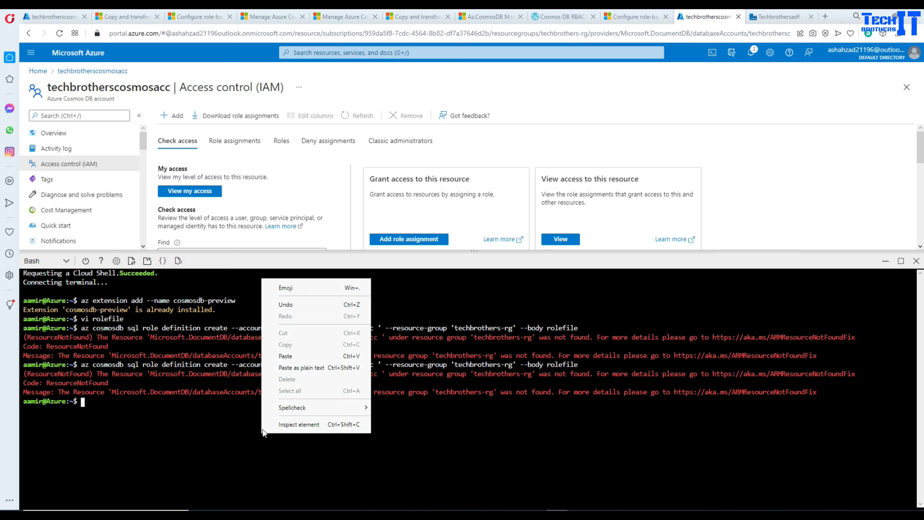
left_click(305, 355)
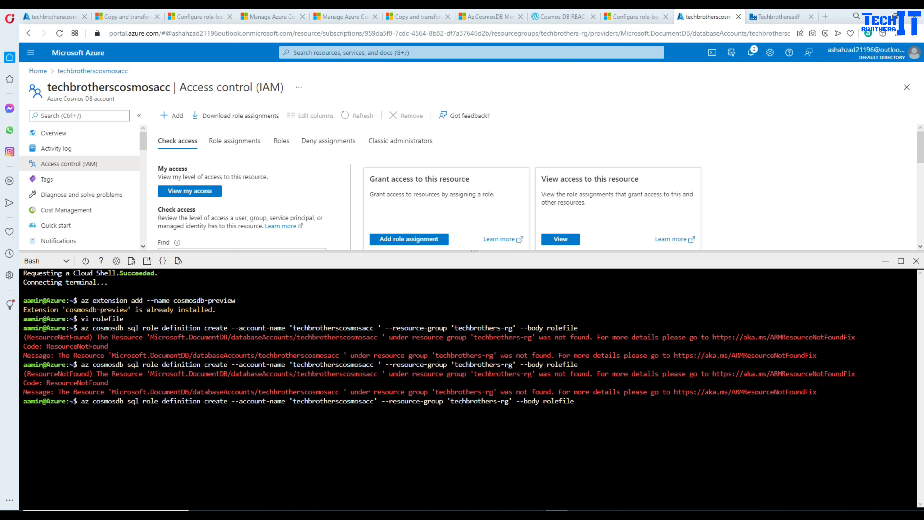
- Check the account name and run the role definition create command for 'techbrotherscosmosacc' in 'techbrothers-rg' with --body rolefile
left_click_drag(377, 401, 290, 401)
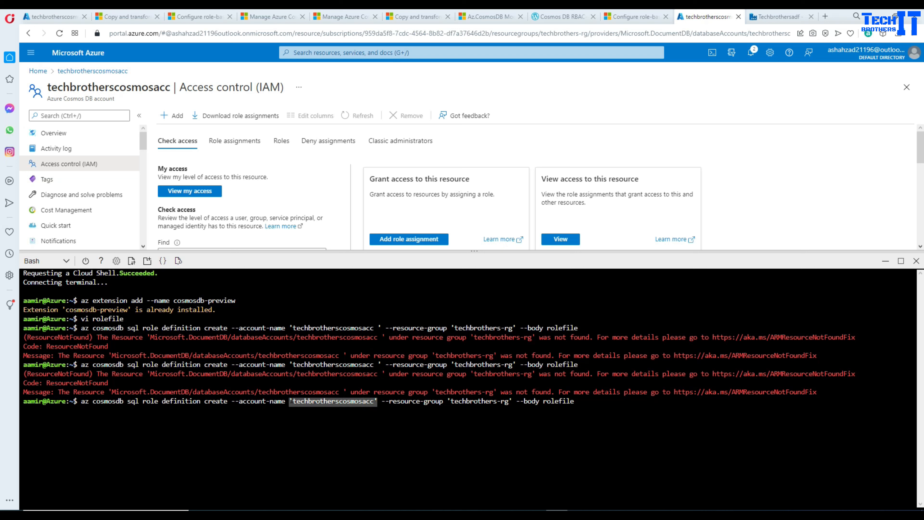
left_click(594, 403)
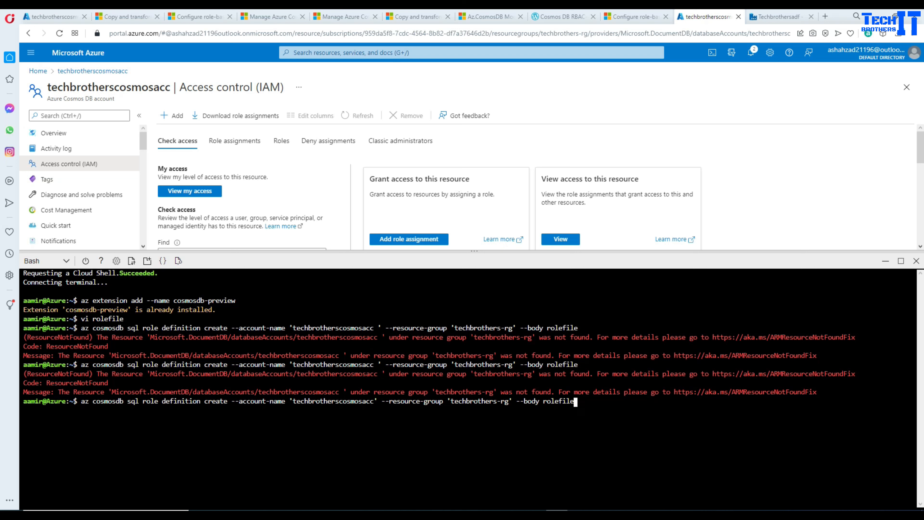
key("Return")
left_click_drag(544, 401, 570, 401)
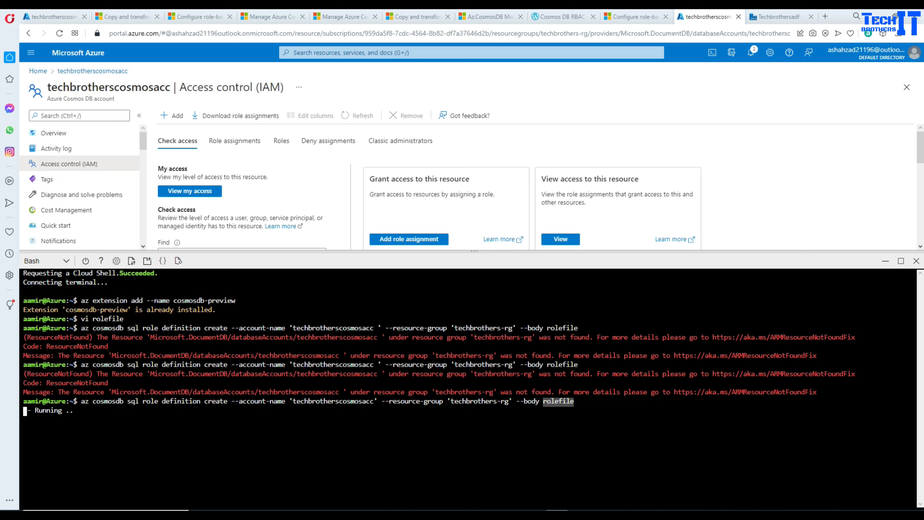
left_click_drag(231, 401, 377, 401)
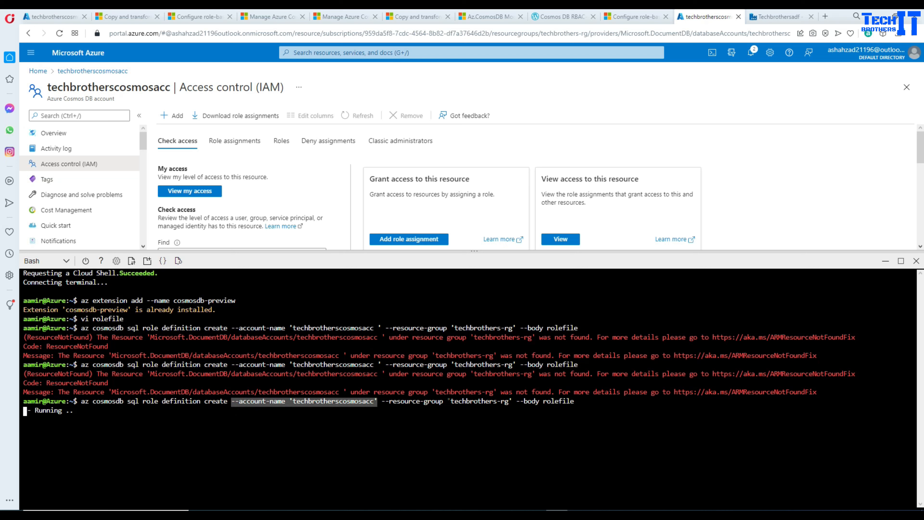
left_click_drag(447, 401, 512, 401)
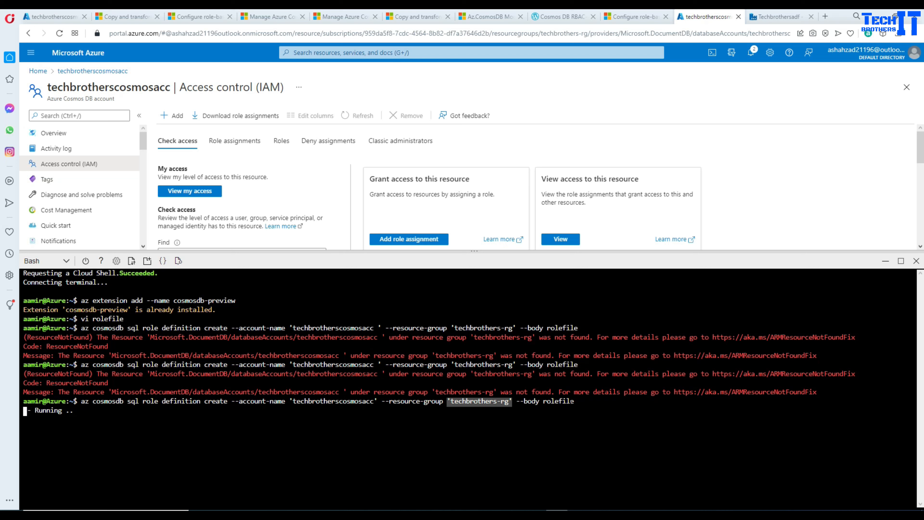
left_click_drag(578, 401, 545, 400)
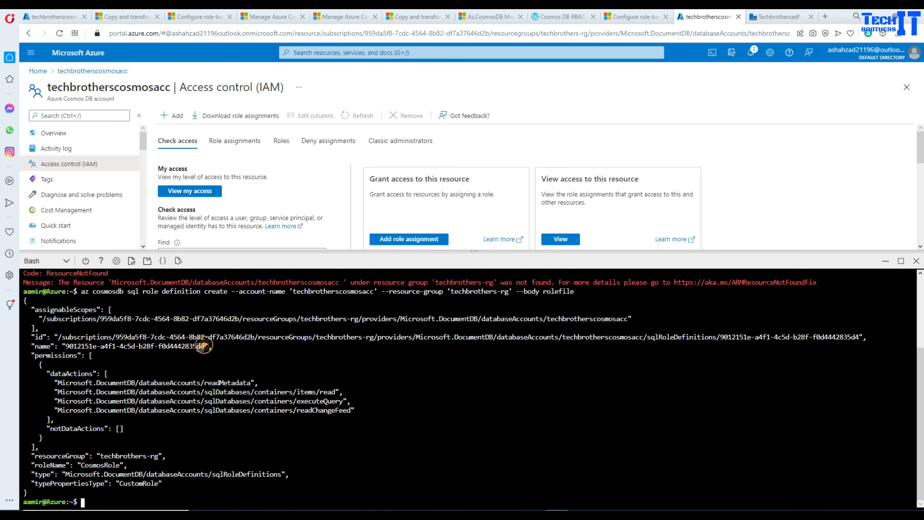
- Copy the new role definition's "name" value from the Cloud Shell output and record it in the notes above "Get list of role" as "name :"
left_click_drag(205, 346, 67, 348)
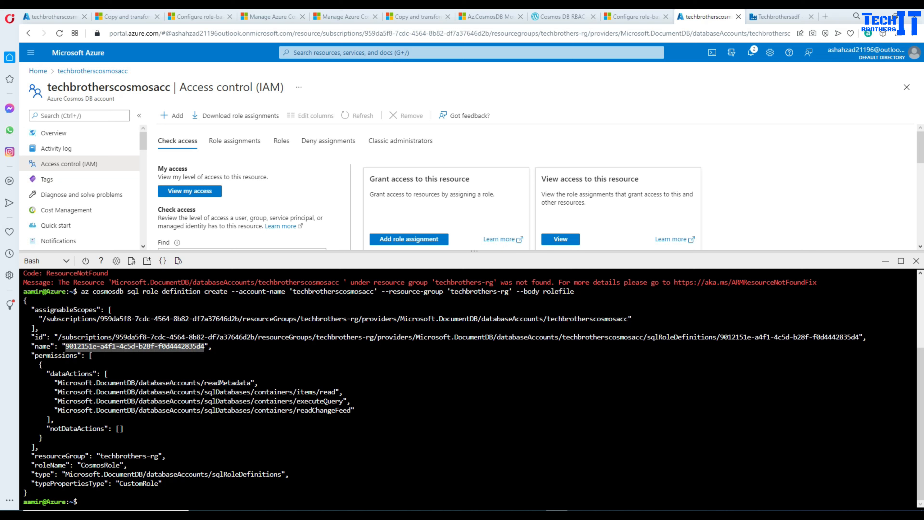
right_click(86, 350)
left_click(121, 191)
key("alt+Tab")
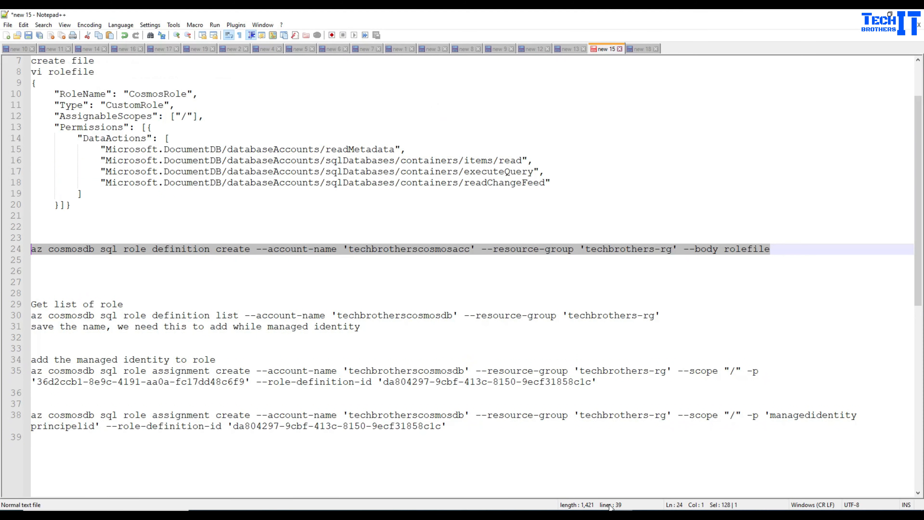
left_click(69, 295)
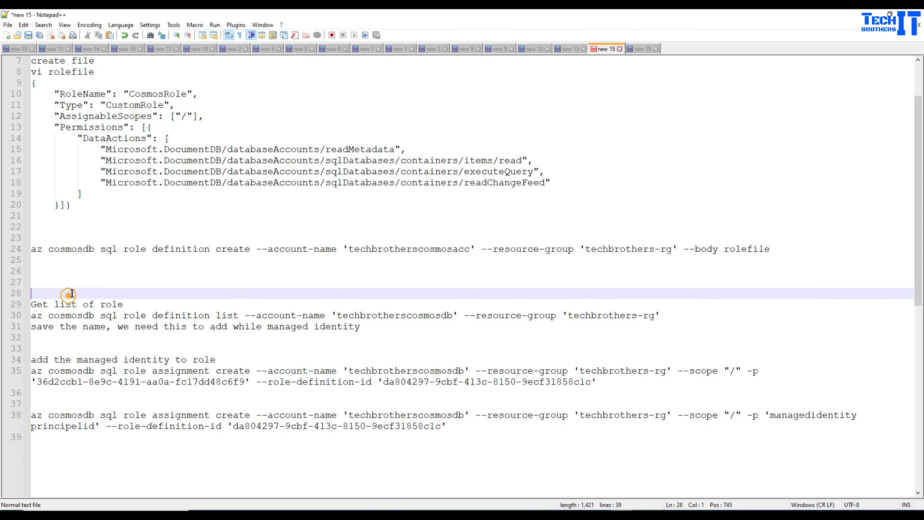
type("name :")
key("ctrl+v")
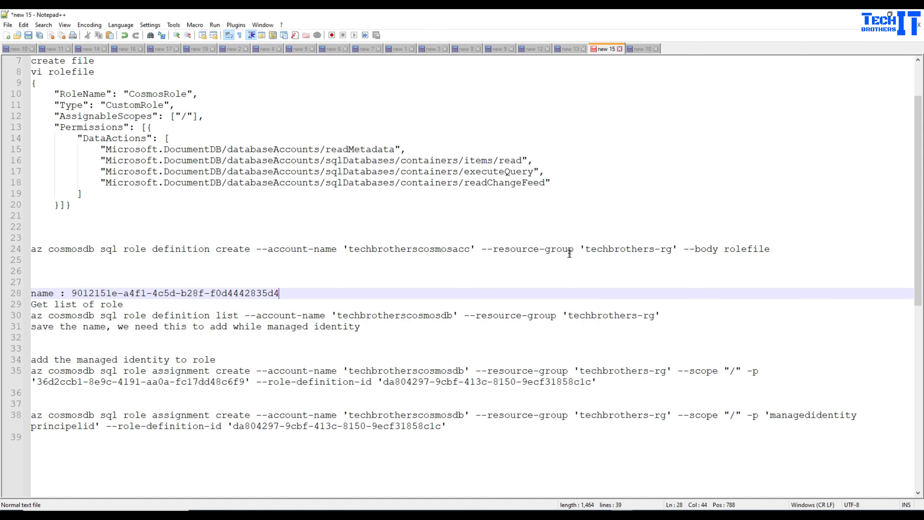
- Replace the account name and resource group parameters in the notes' role definition list command with those from the create command
left_click_drag(677, 249, 255, 250)
right_click(261, 250)
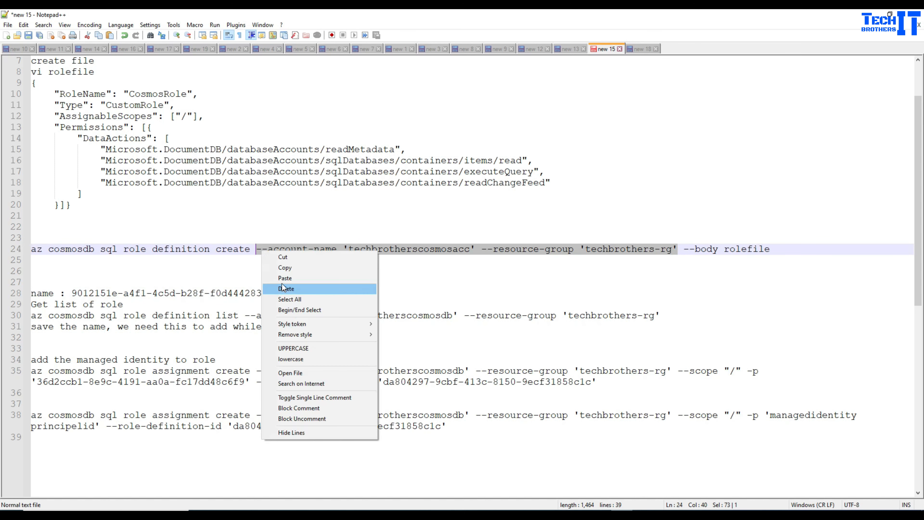
left_click(291, 268)
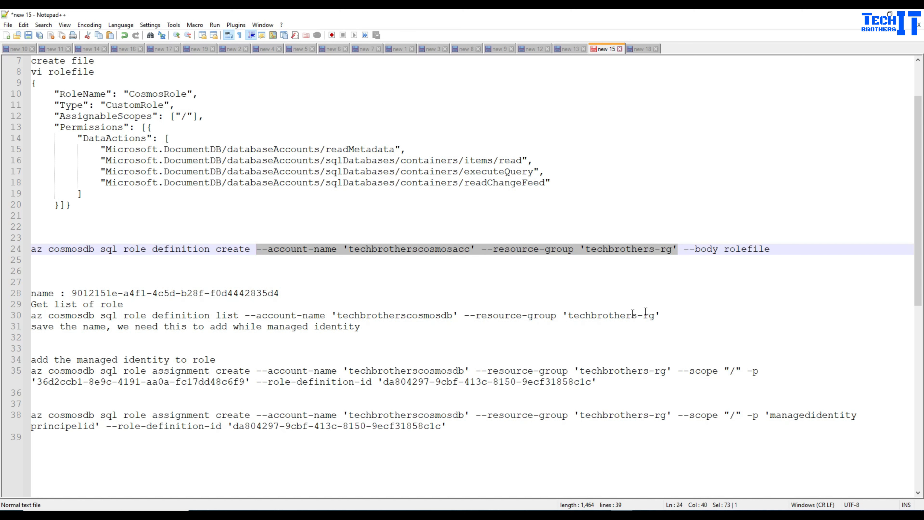
left_click_drag(660, 315, 243, 316)
key("ctrl+v")
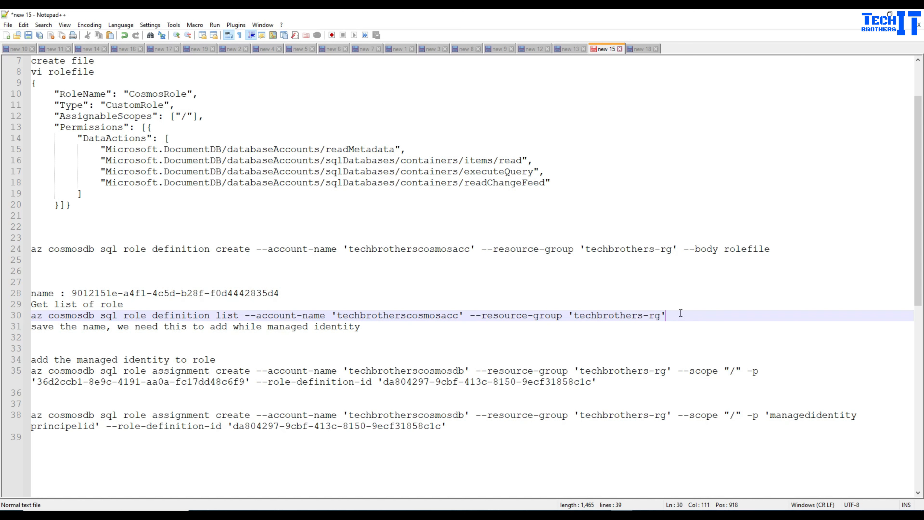
- Copy the role definition list command from the notes, clear the Cloud Shell in the Azure portal, and run the command there
left_click_drag(680, 314, 33, 319)
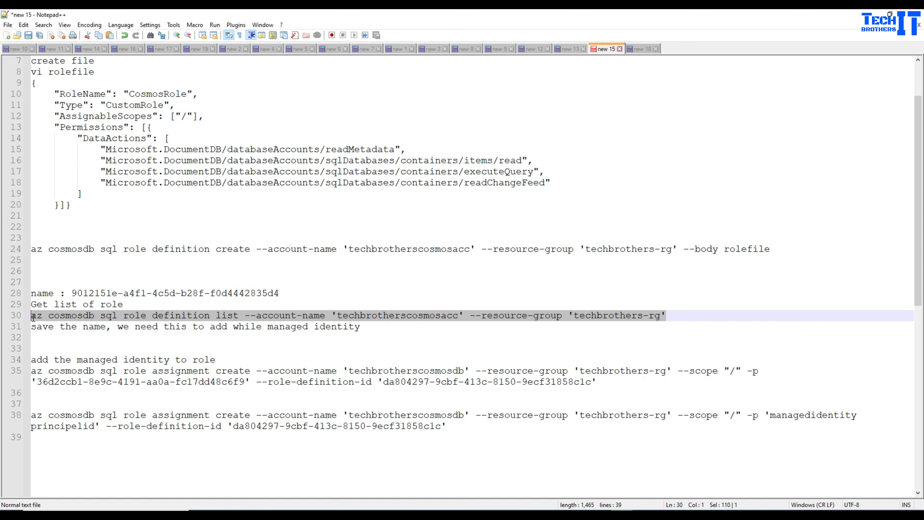
right_click(37, 315)
left_click(53, 331)
key("alt+Tab")
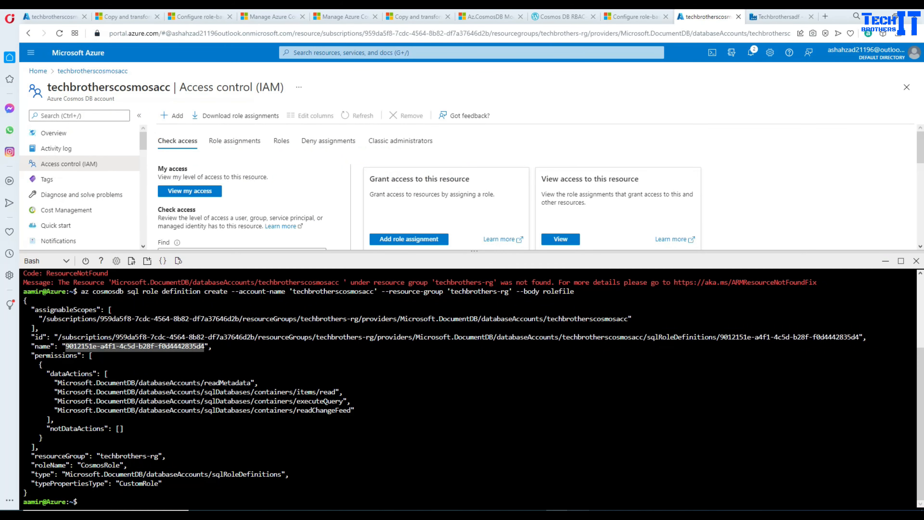
type("clear")
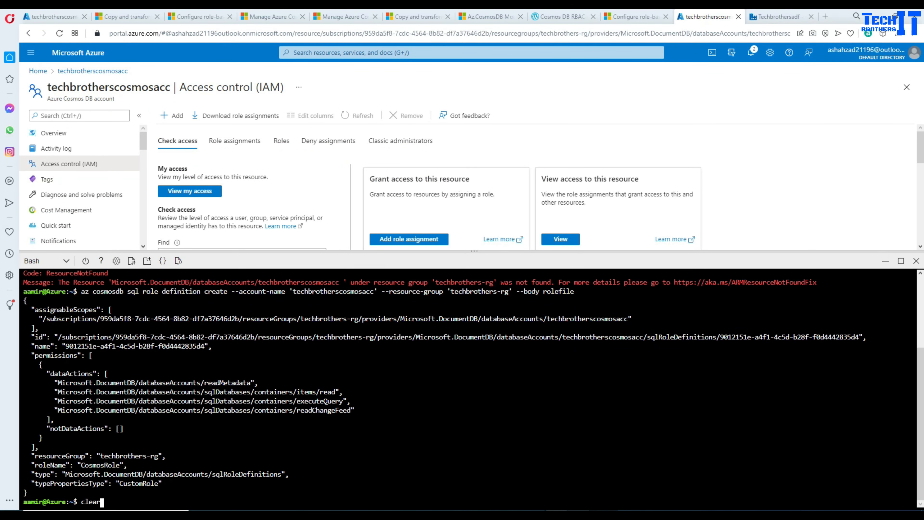
key("Return")
right_click(410, 221)
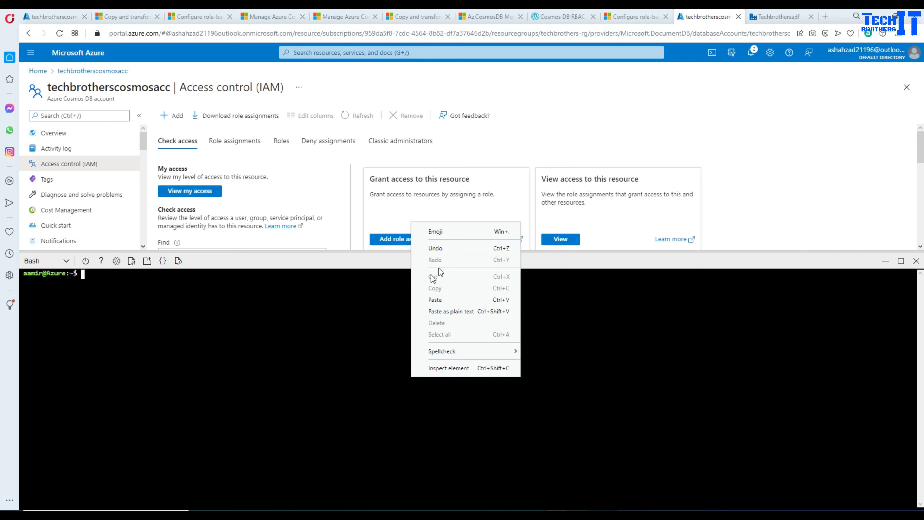
left_click(439, 299)
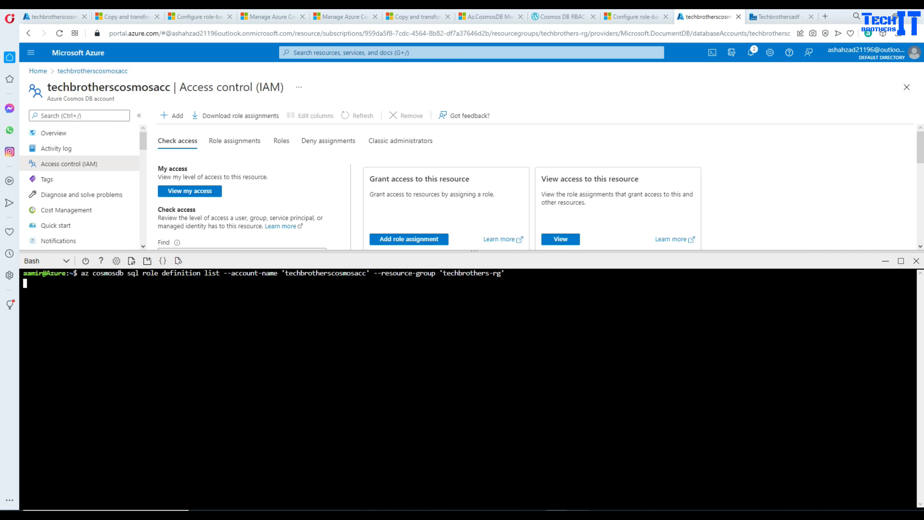
key("Return")
- Review the listed role definitions, comparing the names, permissions and types of the custom CosmosRole and the built-in roles
scroll(469, 387, "up", 10)
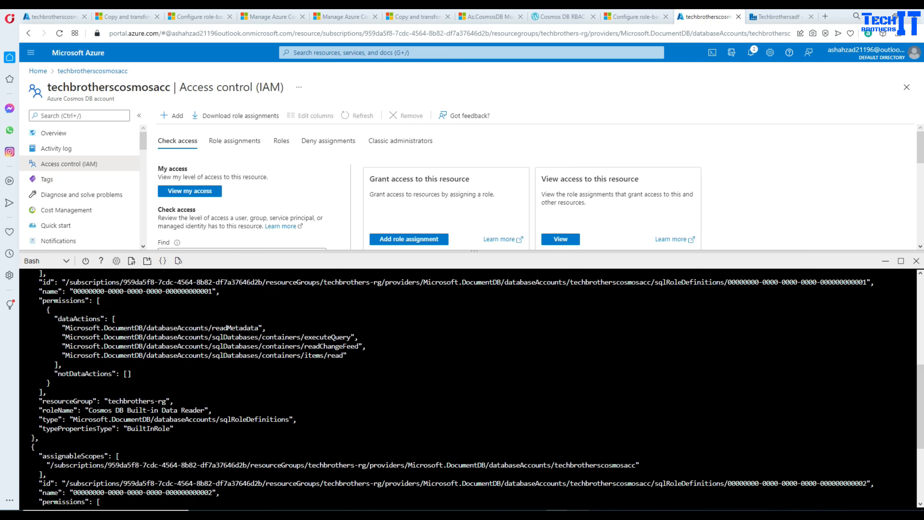
scroll(469, 387, "up", 2)
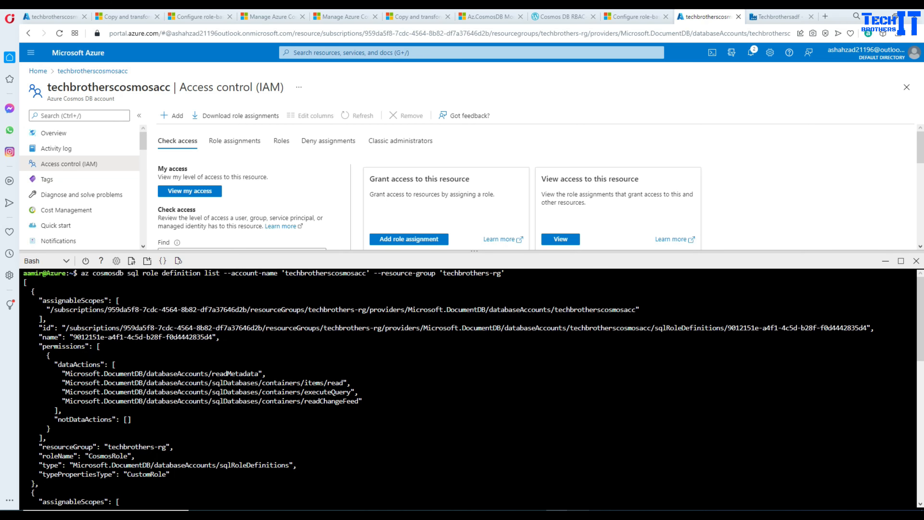
scroll(469, 388, "down", 7)
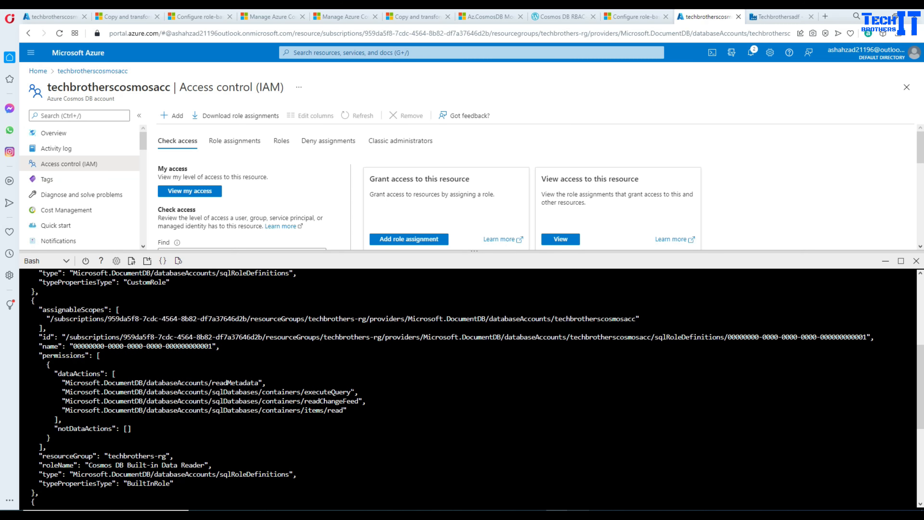
left_click_drag(212, 345, 72, 346)
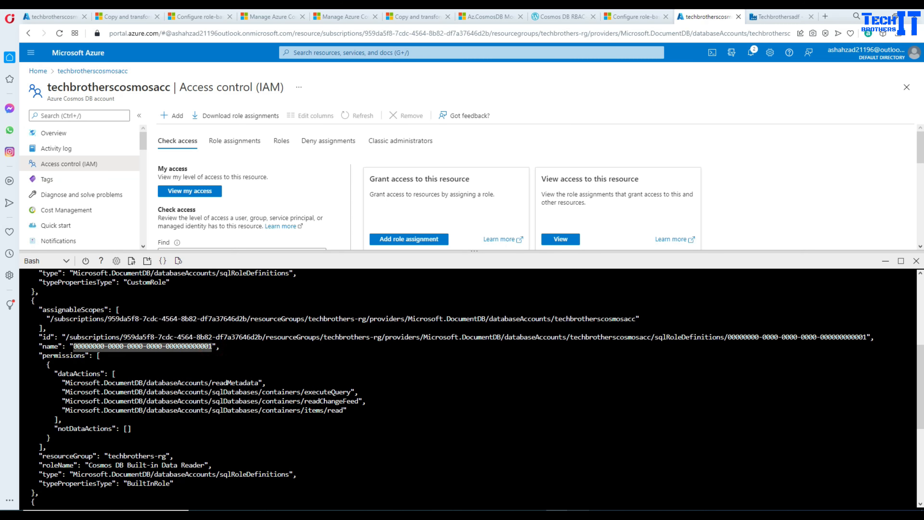
scroll(167, 346, "up", 5)
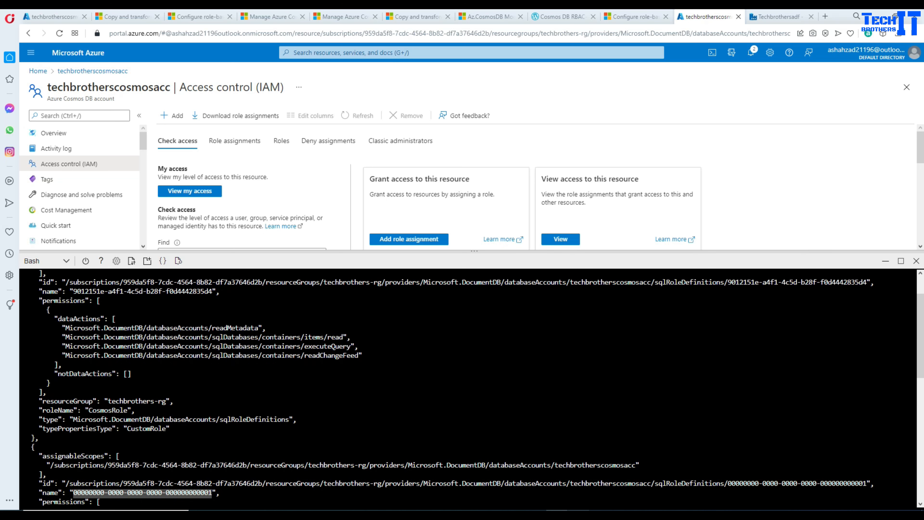
scroll(469, 388, "up", 2)
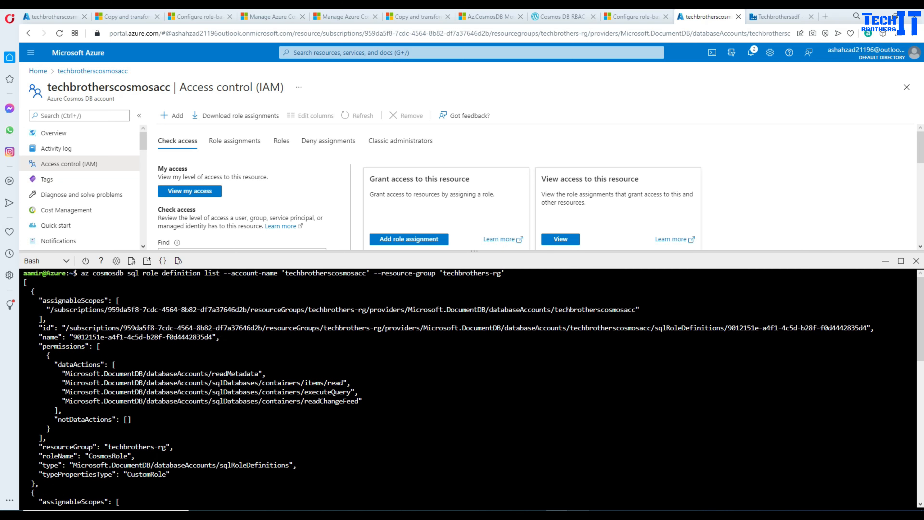
- Recheck the custom CosmosRole's name and data actions in the Cloud Shell output, reading on through the built-in role entries
left_click_drag(220, 337, 73, 337)
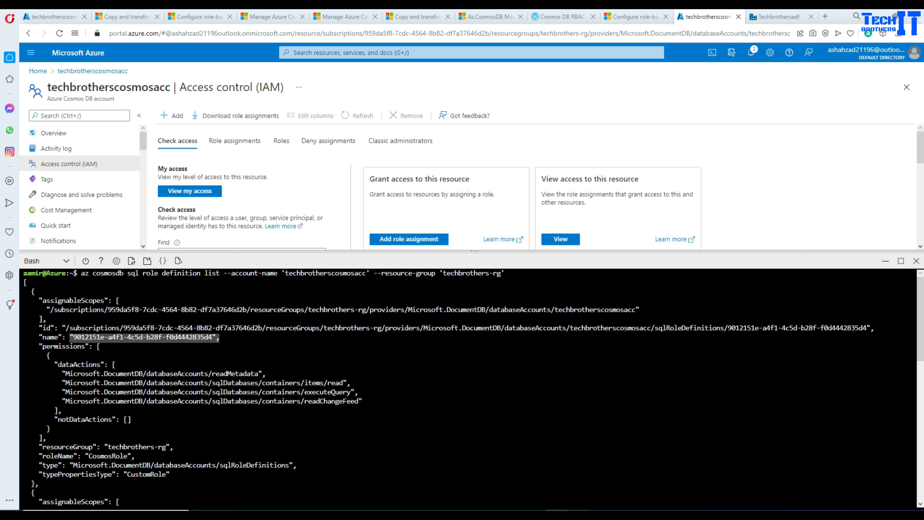
left_click_drag(62, 410, 40, 347)
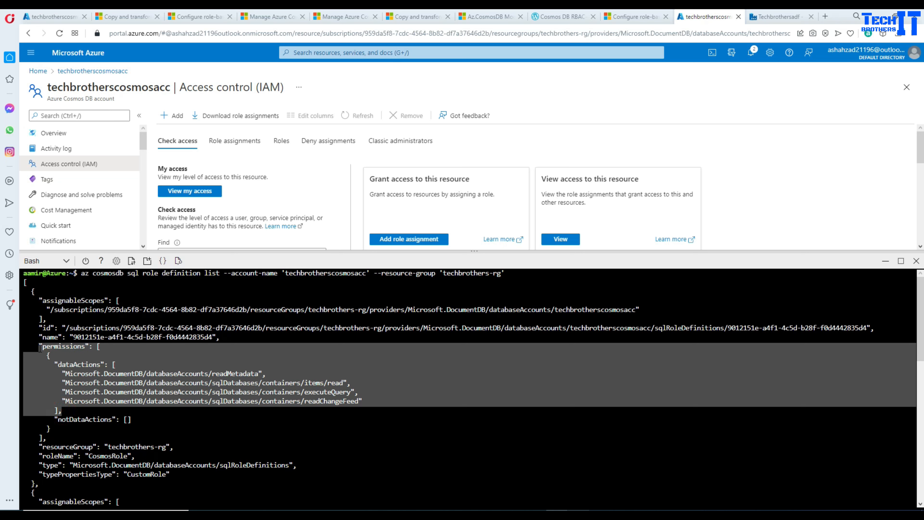
scroll(147, 393, "down", 4)
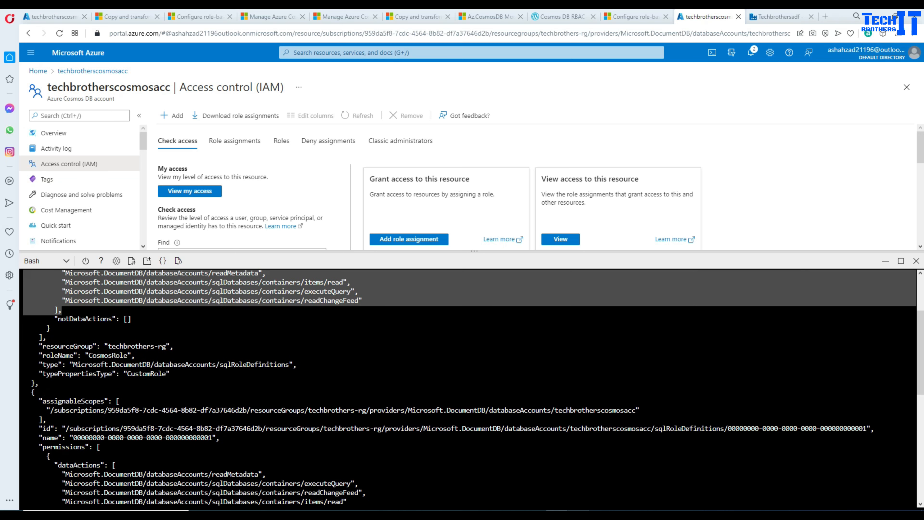
scroll(469, 386, "down", 10)
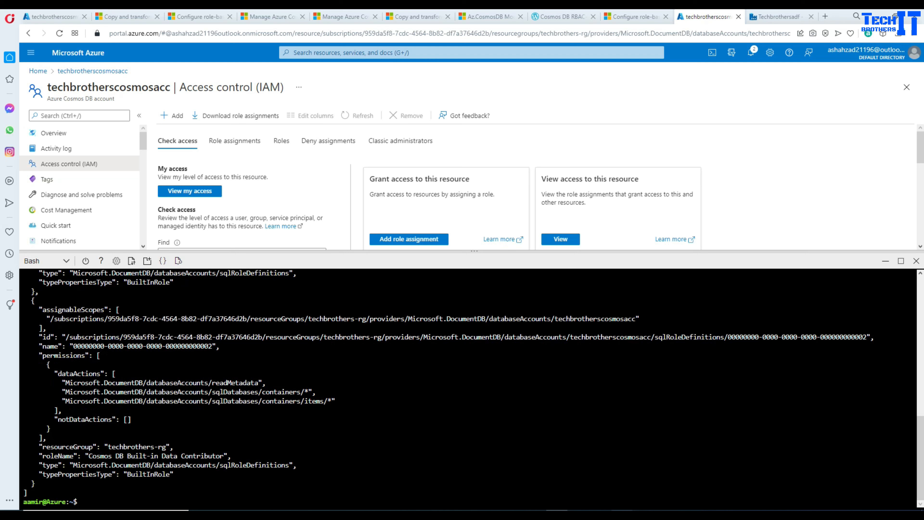
- In the Notepad++ notes, set the first role assignment create command's account name to techbrotherscosmosacc, copied from the role definition create command
key("alt+Tab")
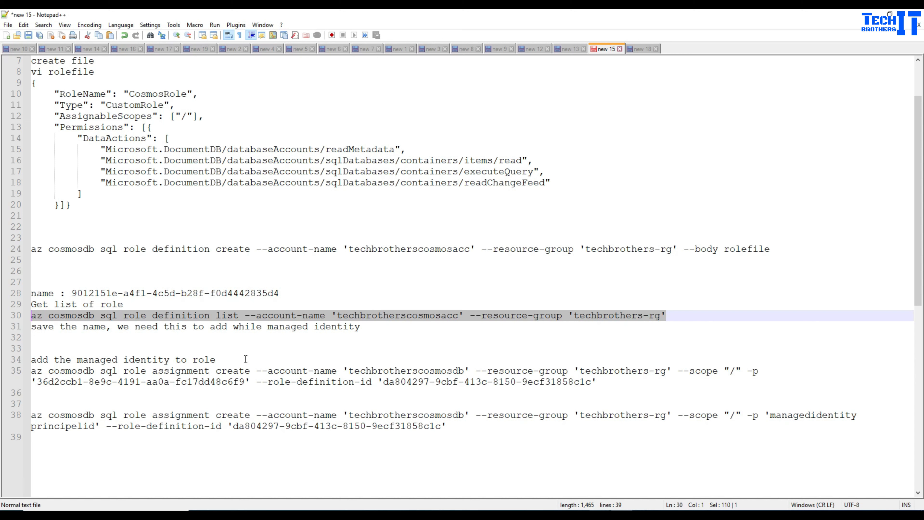
left_click_drag(77, 359, 152, 360)
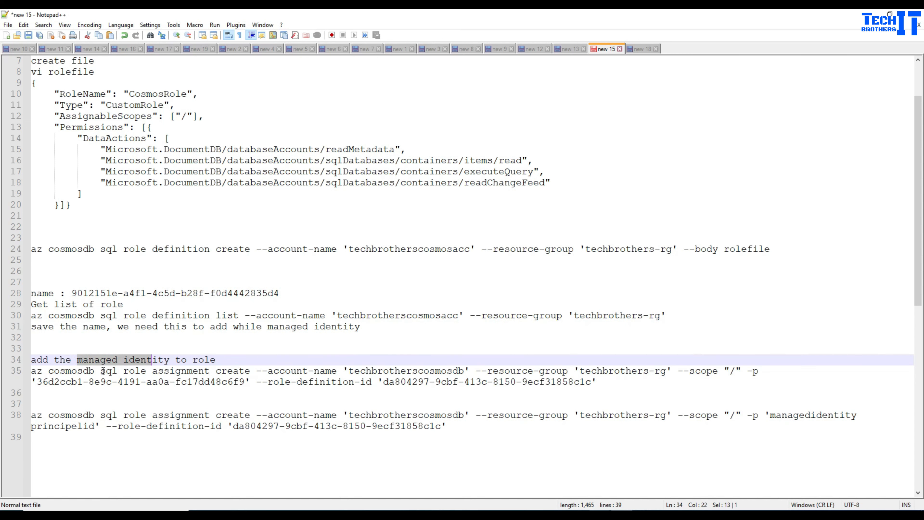
left_click(60, 371)
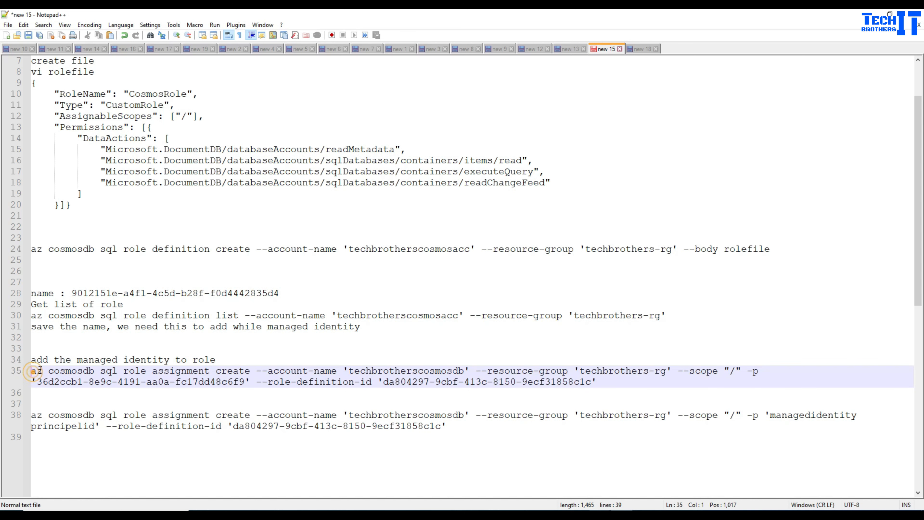
left_click(109, 372)
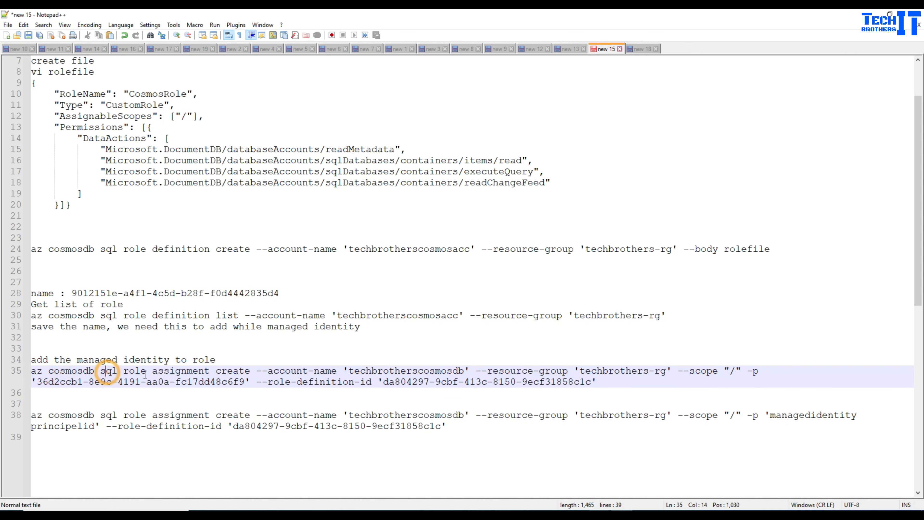
left_click(177, 370)
left_click(230, 371)
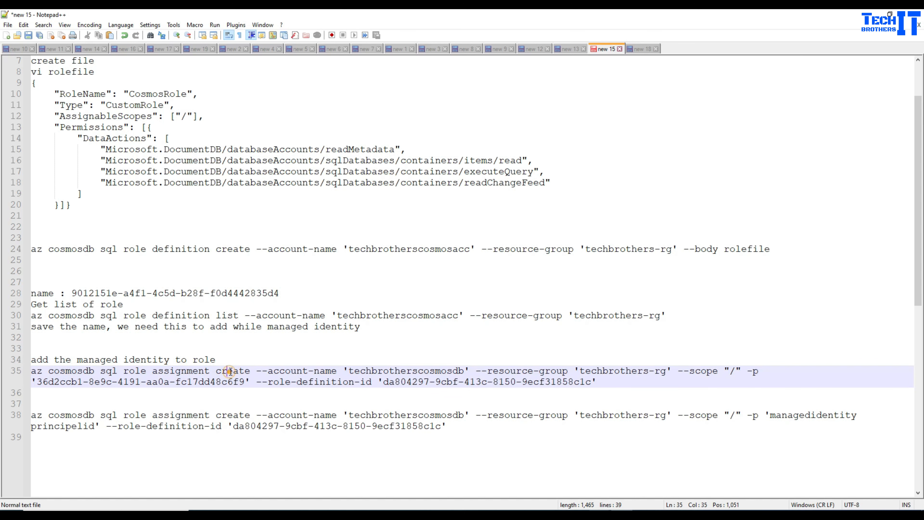
left_click(290, 371)
left_click_drag(470, 249, 348, 249)
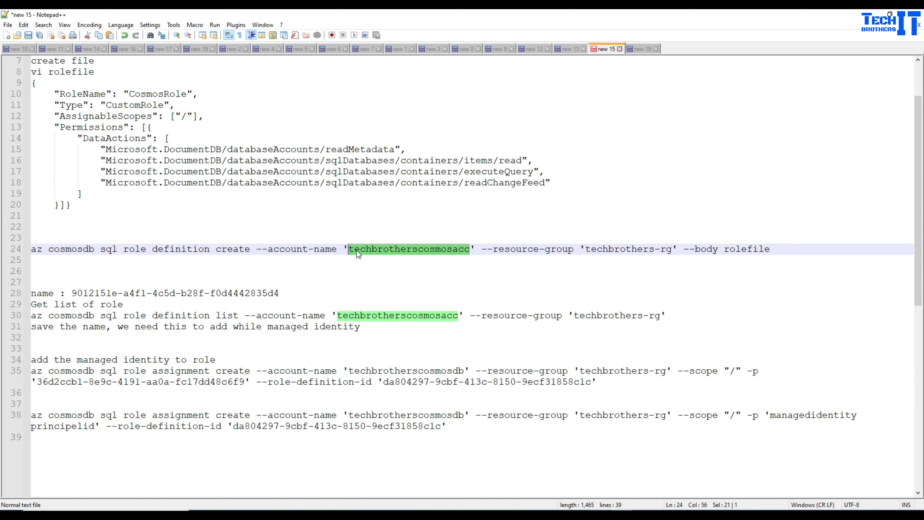
right_click(358, 252)
left_click(375, 266)
double_click(406, 371)
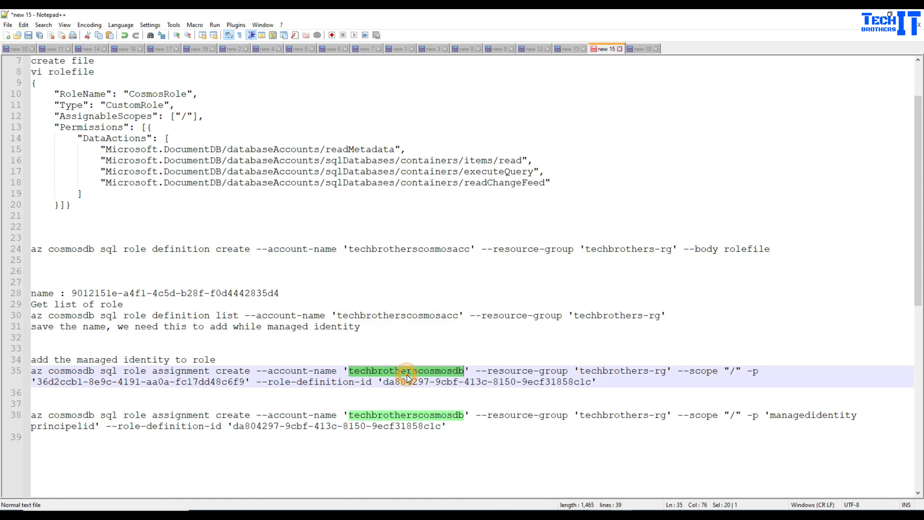
key("ctrl+v")
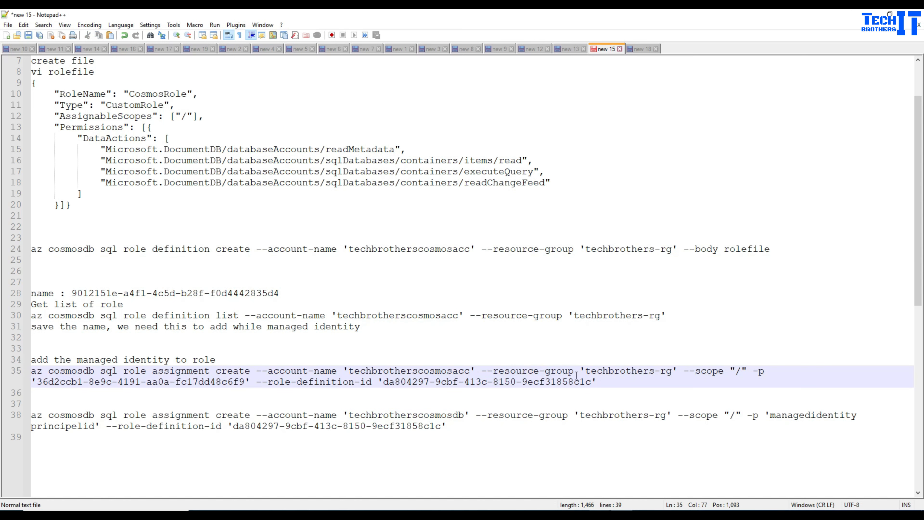
- Check the assignment command's remaining parameters and copy the Managed Identity Object ID from the Techbrothersadf data factory's properties in the Azure portal
left_click_drag(677, 371, 580, 370)
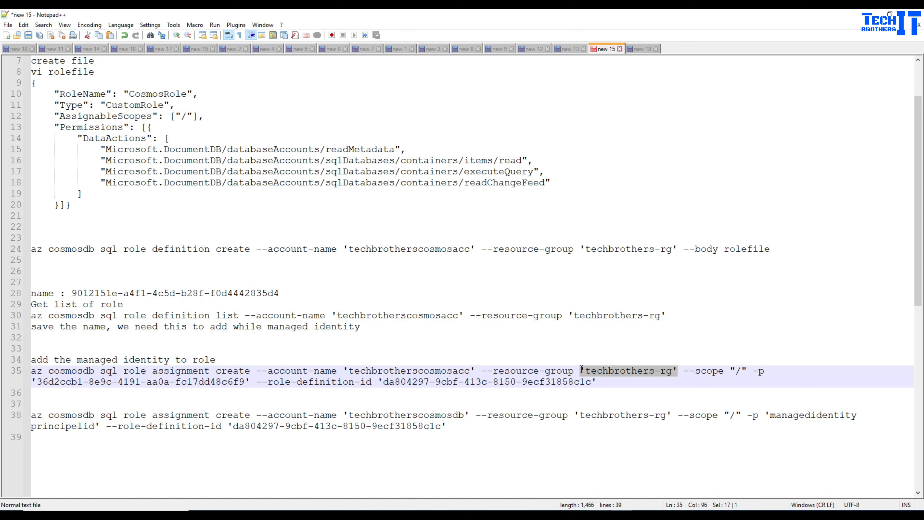
left_click(711, 370)
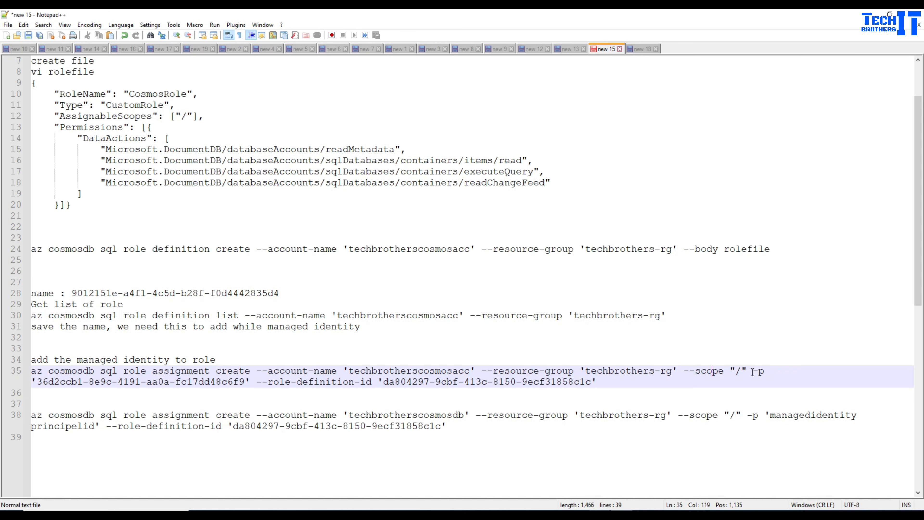
left_click(764, 370)
left_click_drag(243, 382, 38, 383)
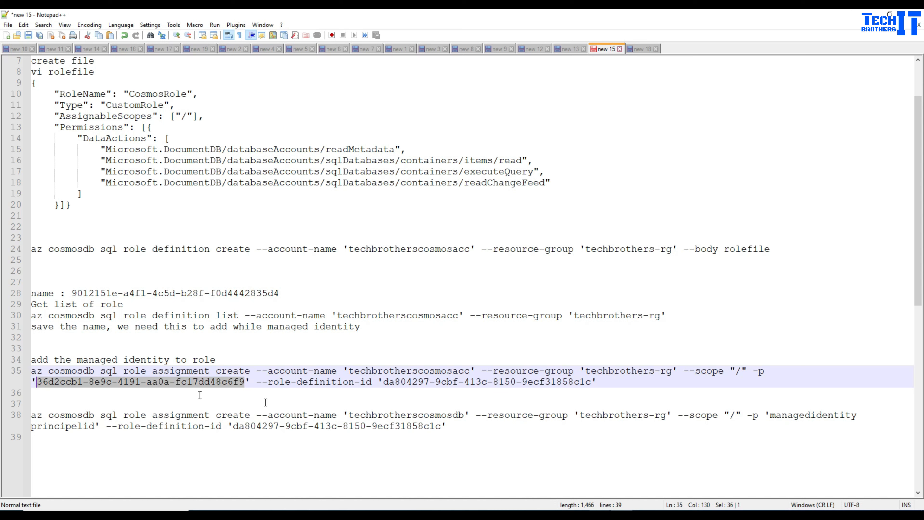
key("alt+Tab")
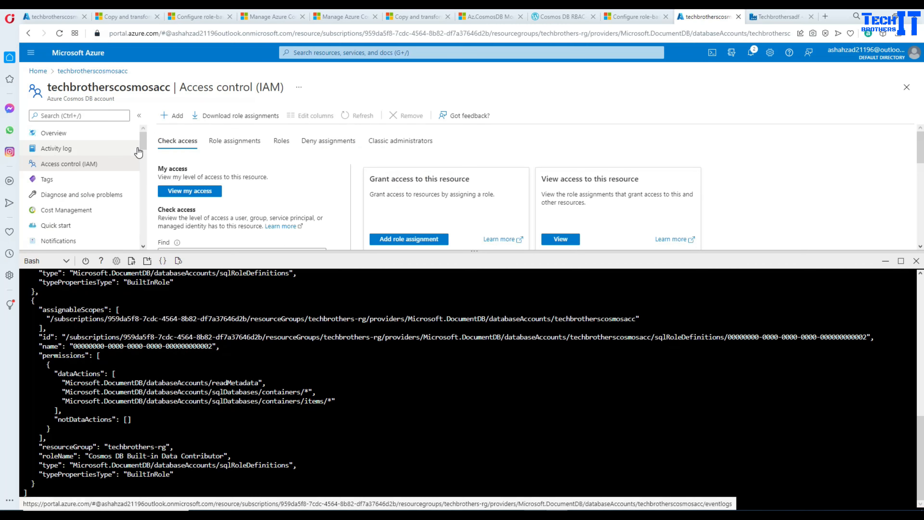
left_click(64, 22)
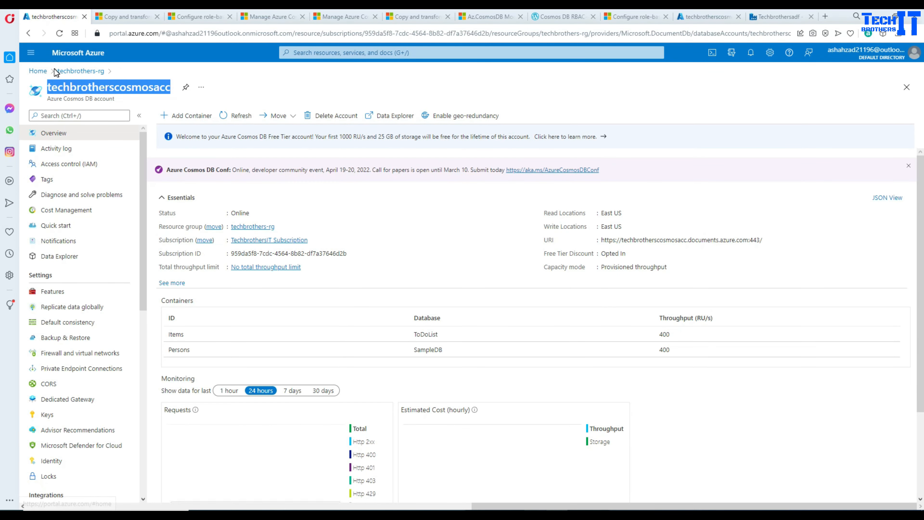
left_click(38, 71)
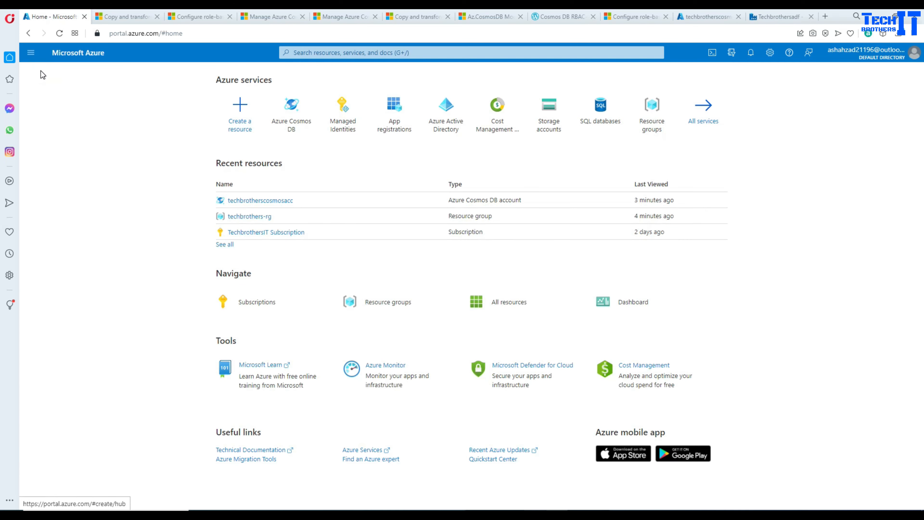
left_click(263, 218)
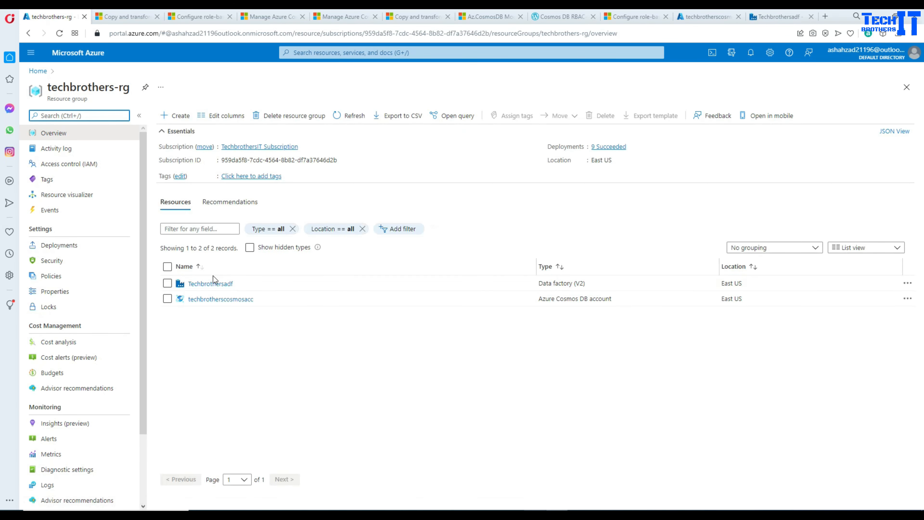
left_click(215, 284)
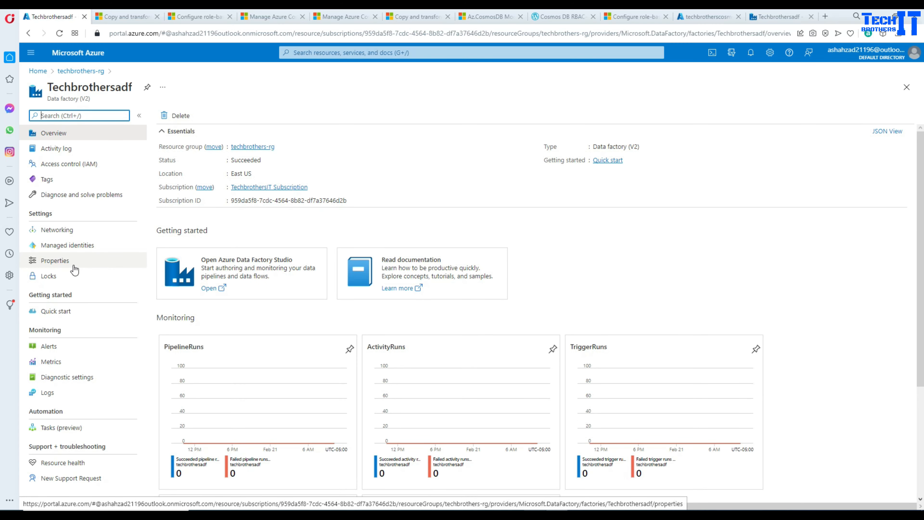
left_click(61, 264)
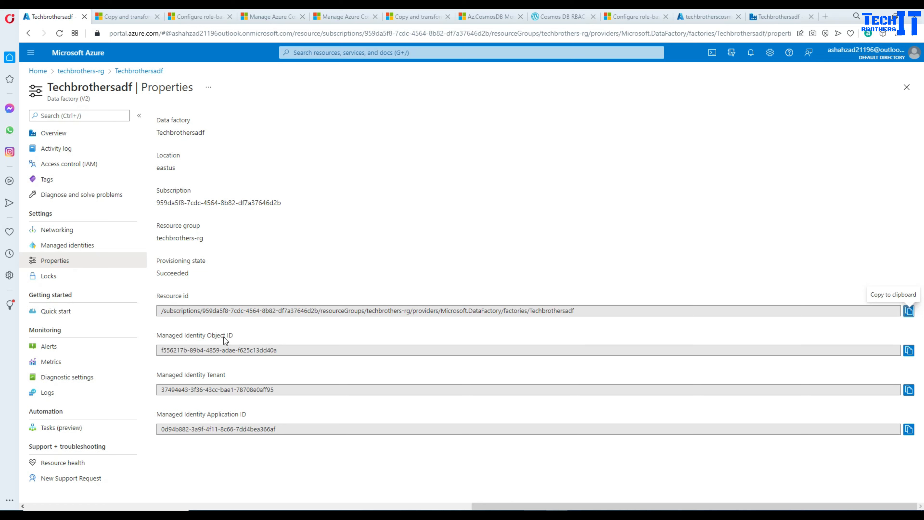
left_click(909, 350)
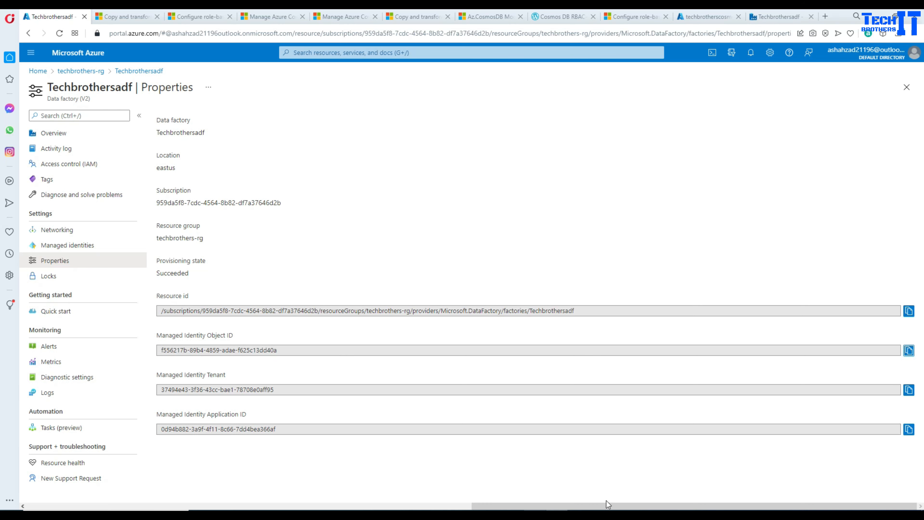
- Back in the Notepad++ notes, replace the first role assignment command's -p principal ID with the copied managed identity object ID
left_click(621, 515)
left_click_drag(244, 382, 36, 381)
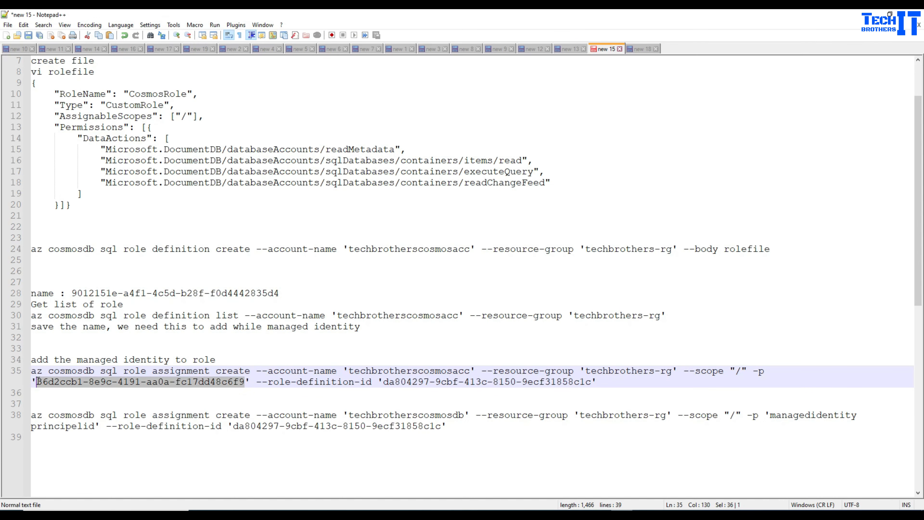
key("ctrl+v")
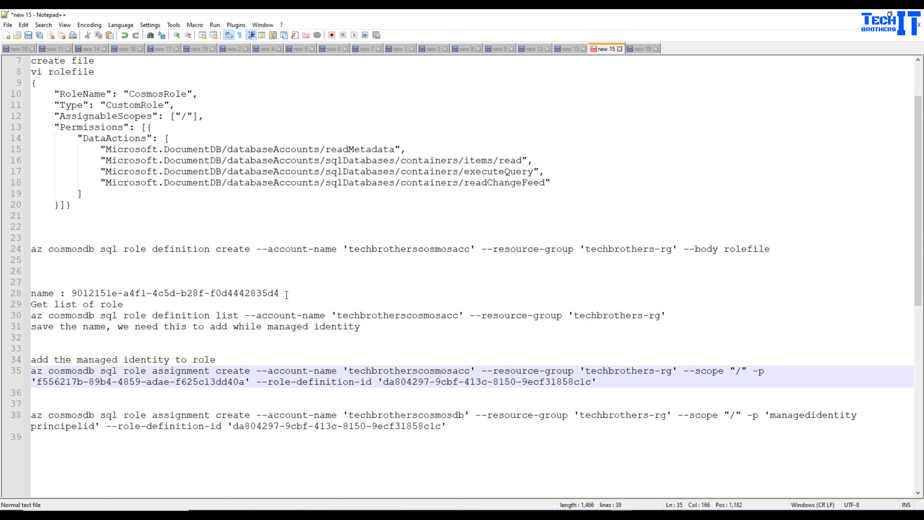
- Replace the first role assignment command's --role-definition-id value with the custom role name recorded in the notes
left_click_drag(286, 295, 72, 292)
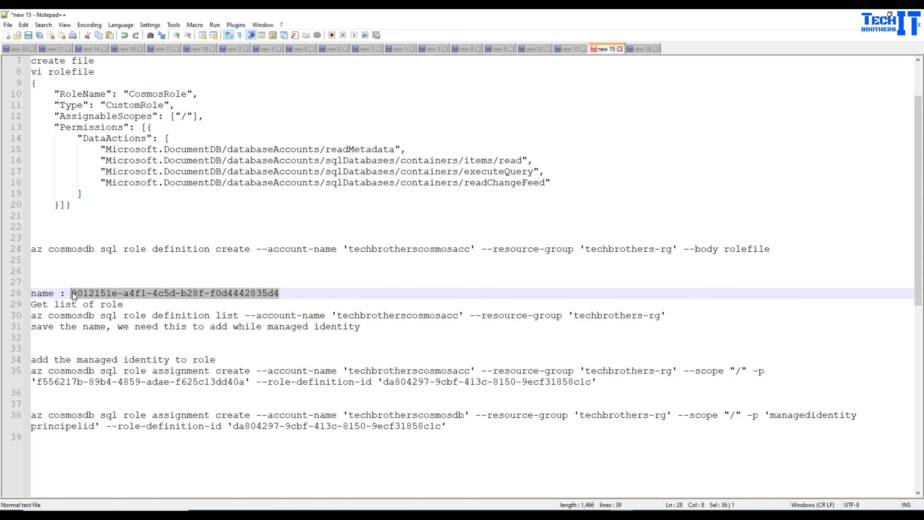
right_click(74, 294)
left_click(97, 310)
left_click_drag(590, 383, 388, 383)
key("ctrl+v")
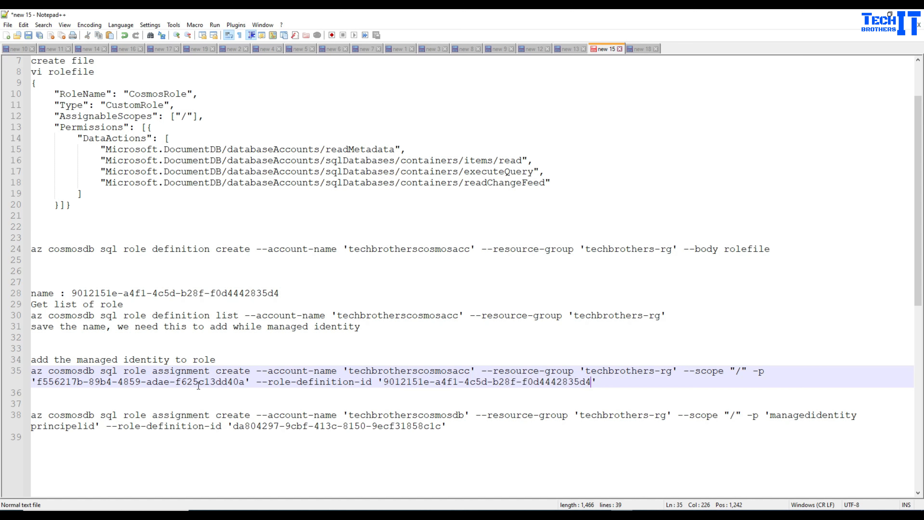
- Check the role definition ID and copy the complete first role assignment create command from the notes
left_click_drag(671, 315, 29, 318)
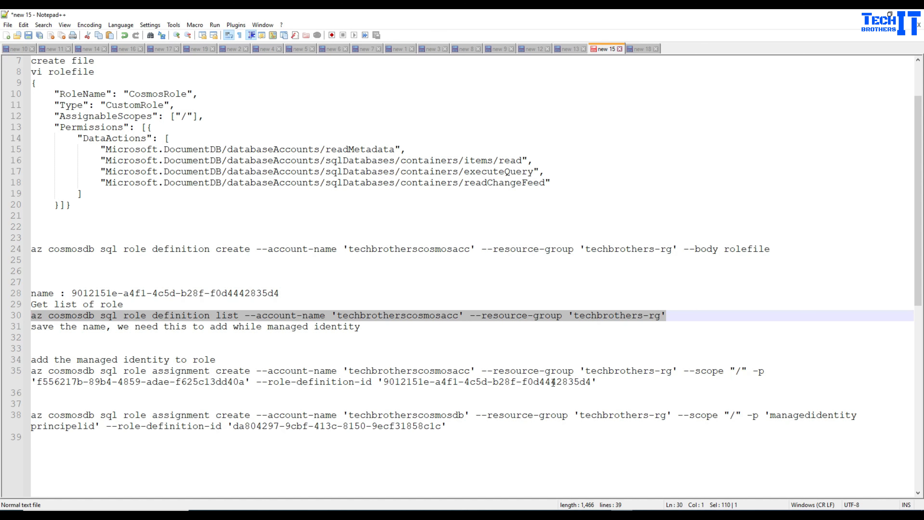
left_click_drag(597, 380, 378, 382)
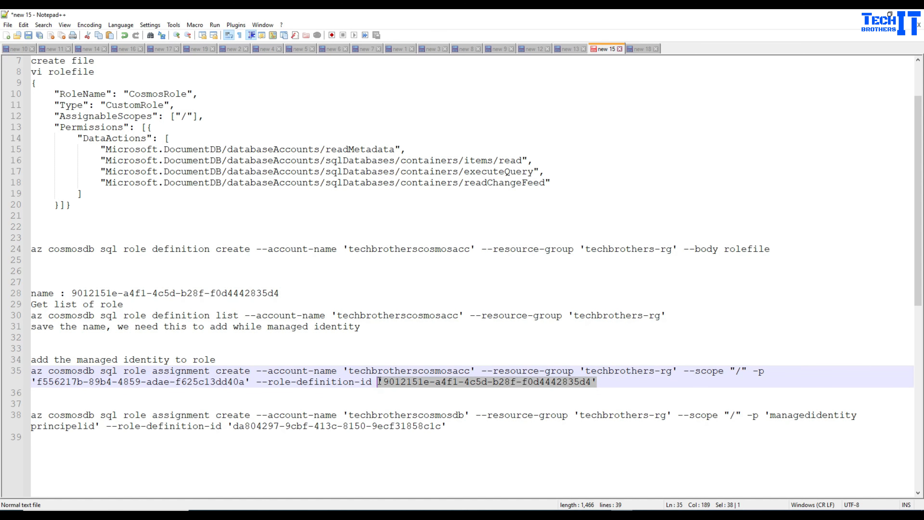
left_click(390, 375)
left_click_drag(602, 382, 31, 371)
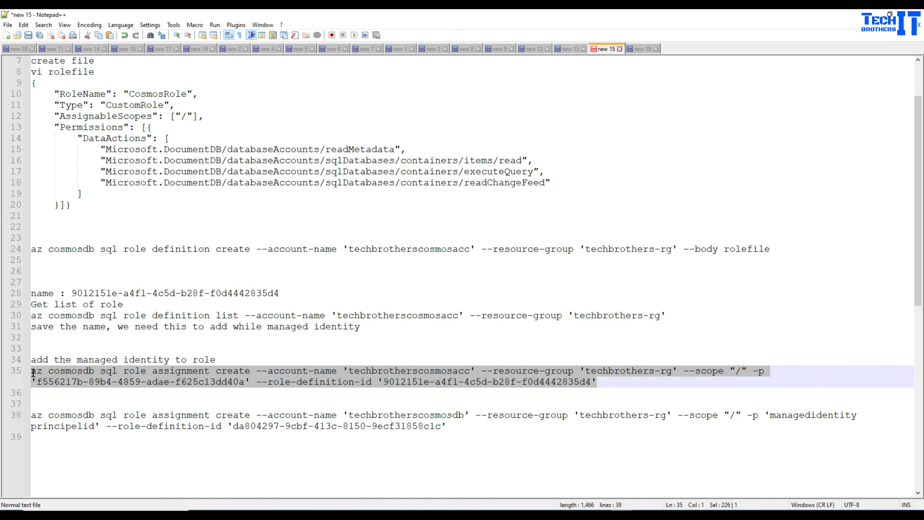
right_click(47, 379)
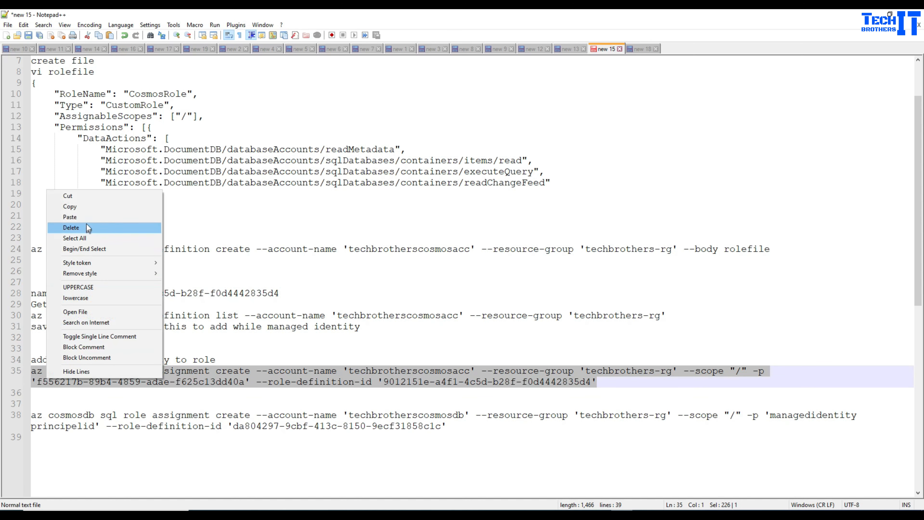
left_click(89, 206)
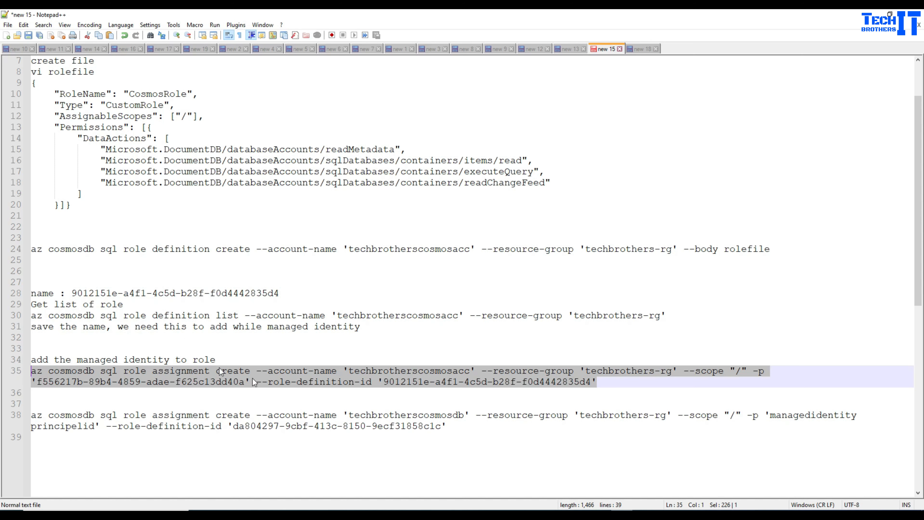
- Switch to the Azure portal's Cloud Shell for techbrotherscosmosacc, clear the terminal, and run the copied az cosmosdb sql role assignment create command
key("alt+Tab")
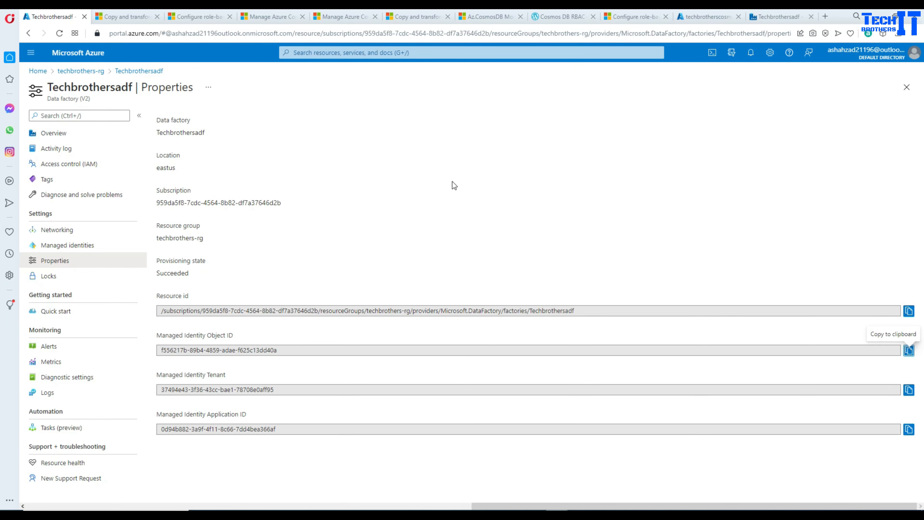
left_click(705, 17)
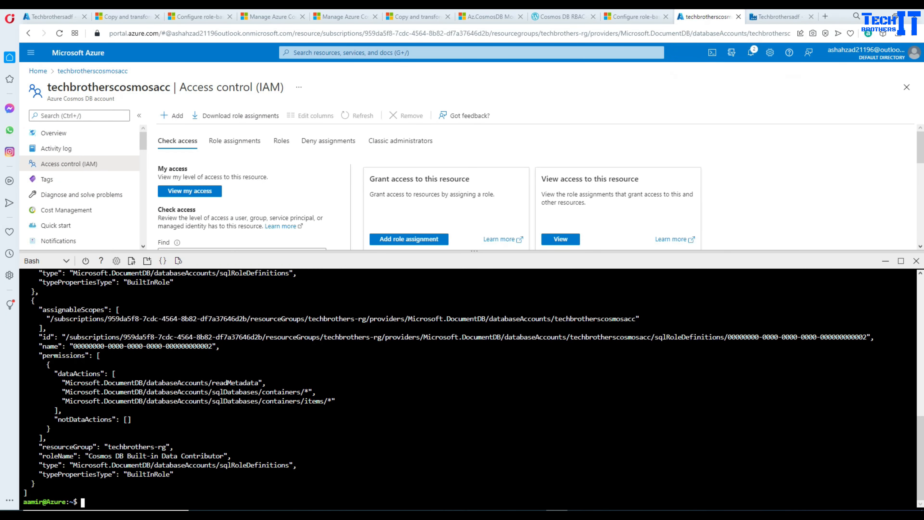
type("clear")
key("Return")
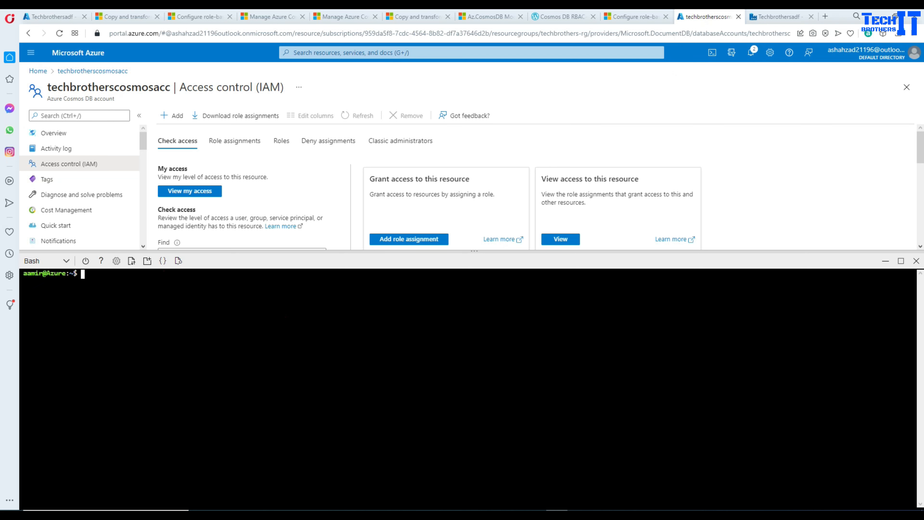
right_click(213, 334)
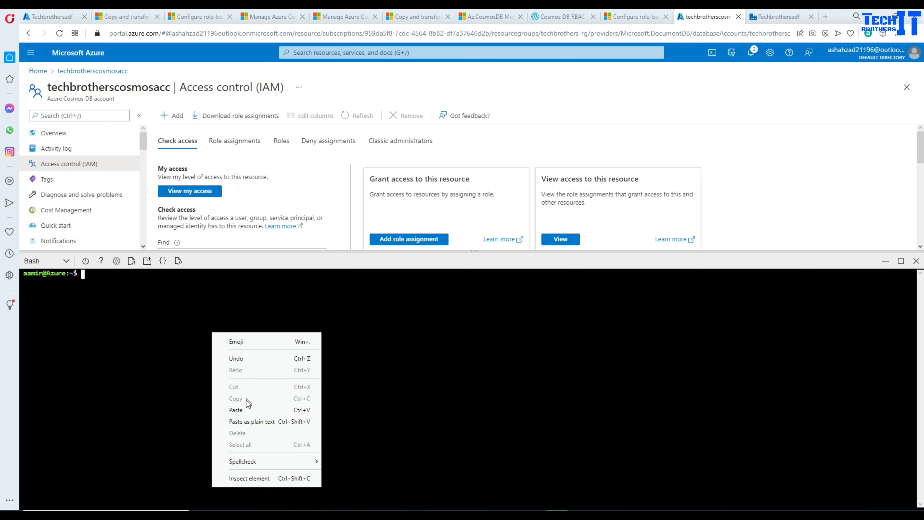
left_click(247, 409)
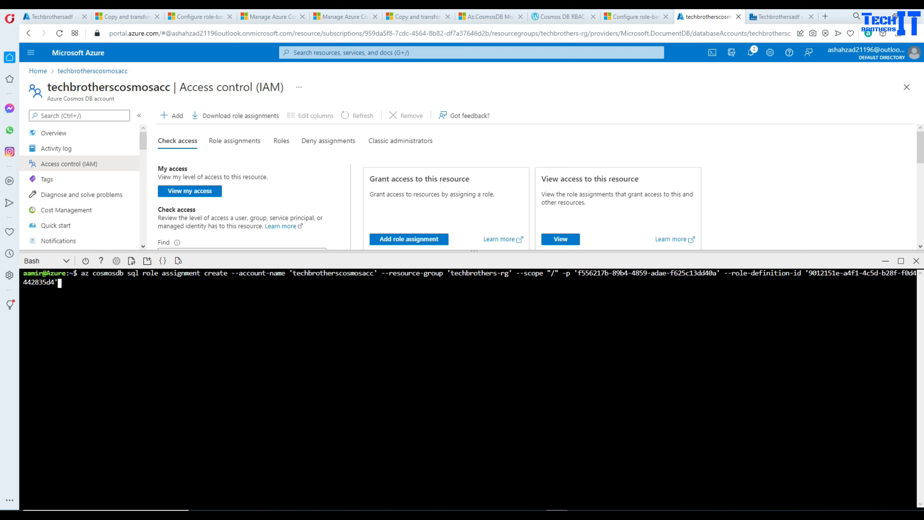
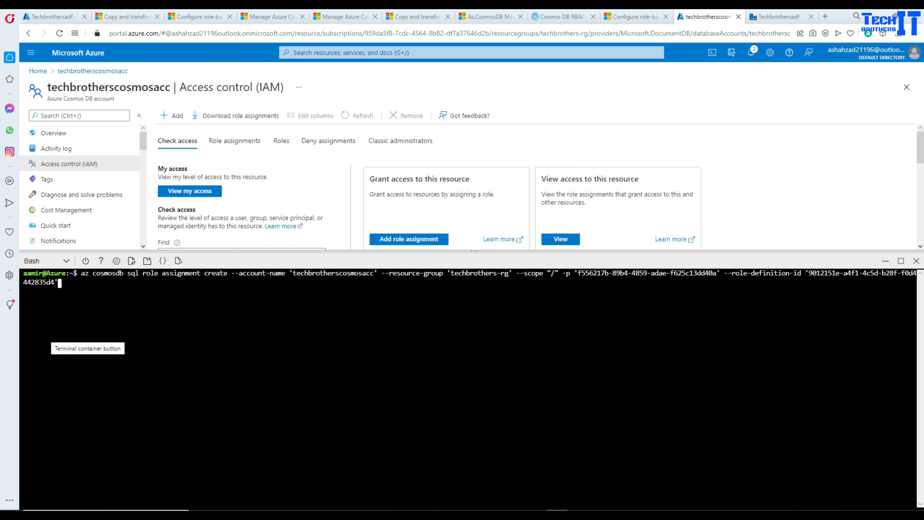
key("Return")
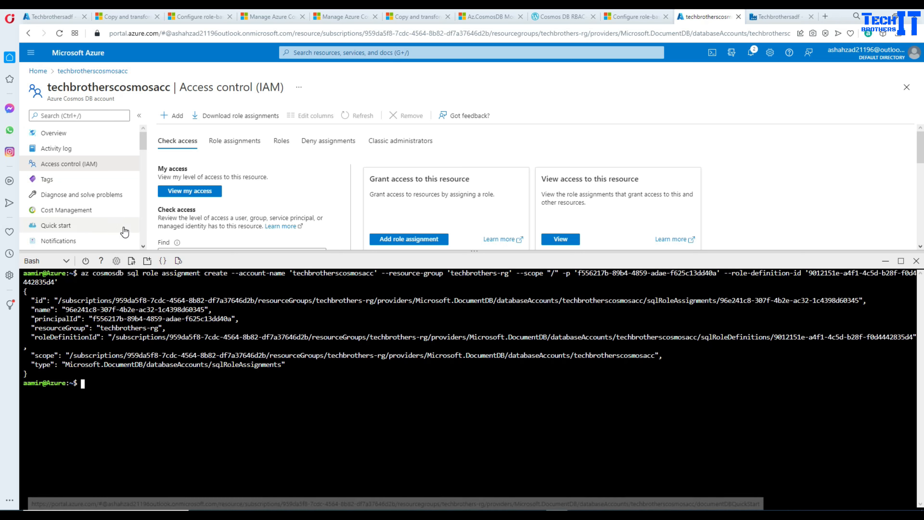
- Back in the Notepad++ notes, remove one blank line above the extension command, then number it "1)" and the vi rolefile line "2)"
key("alt+Tab")
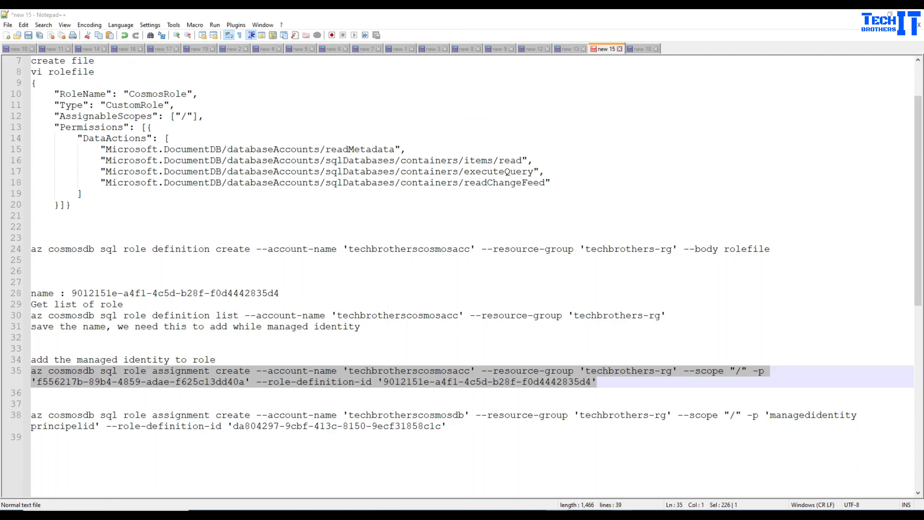
scroll(116, 282, "up", 2)
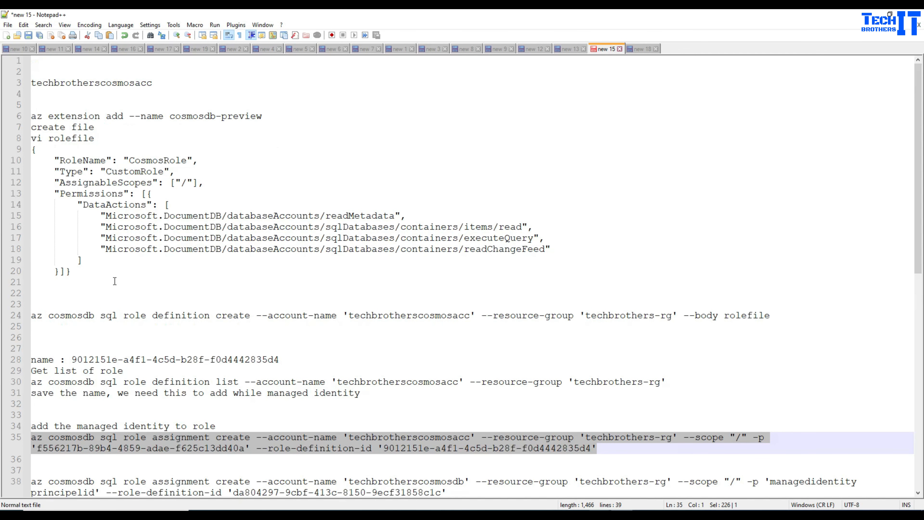
left_click(46, 95)
key("Delete")
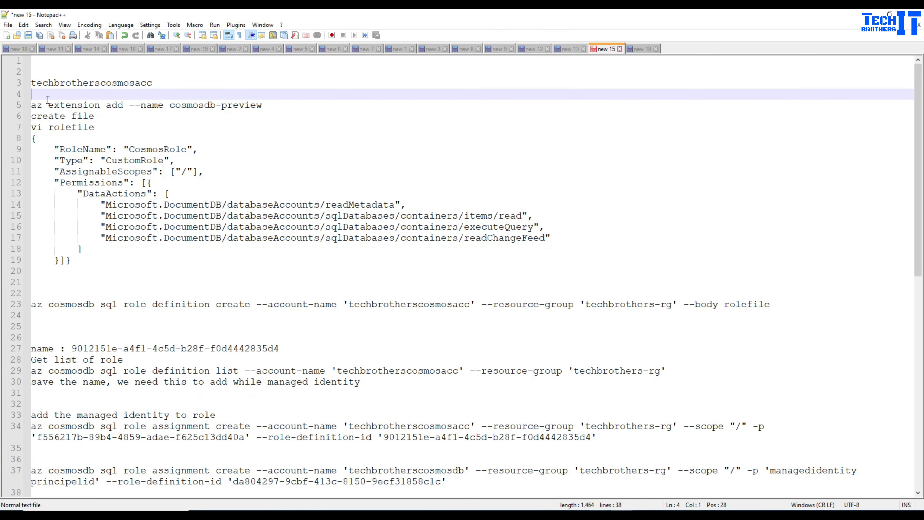
left_click(36, 105)
type("1)")
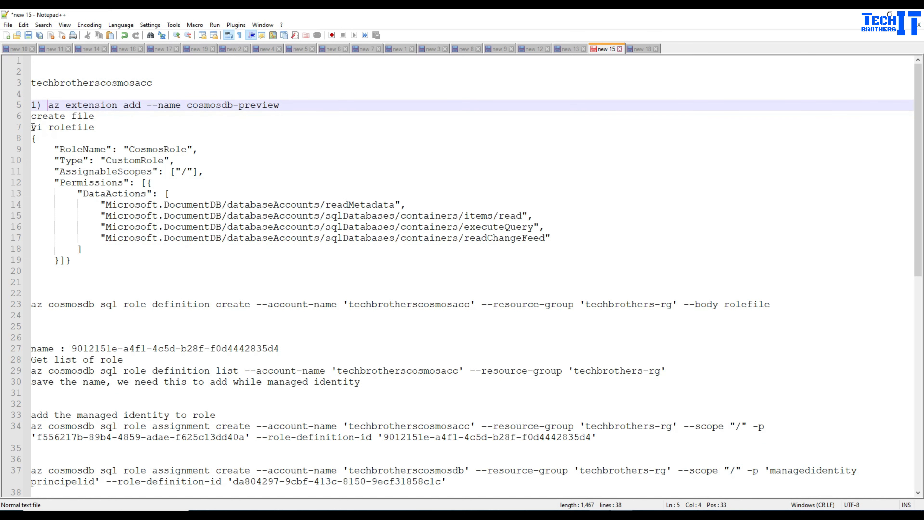
left_click(32, 127)
type("2)")
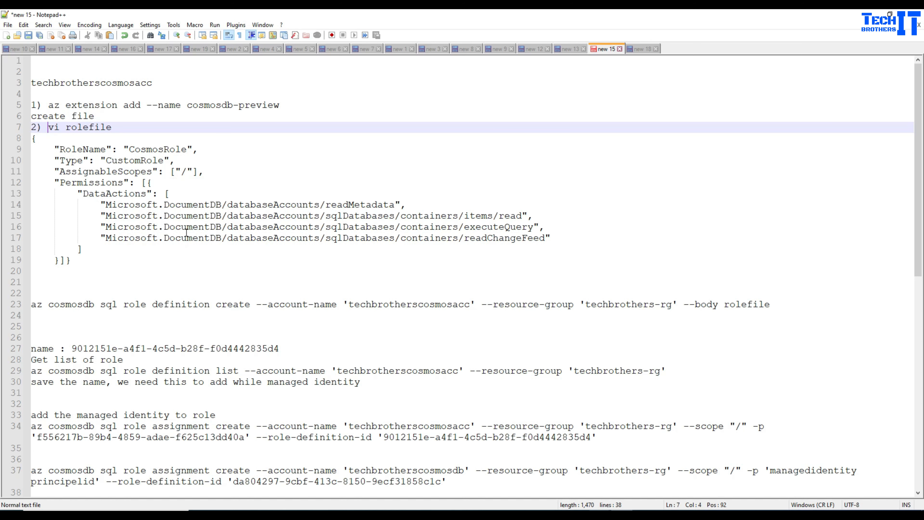
left_click_drag(551, 237, 72, 160)
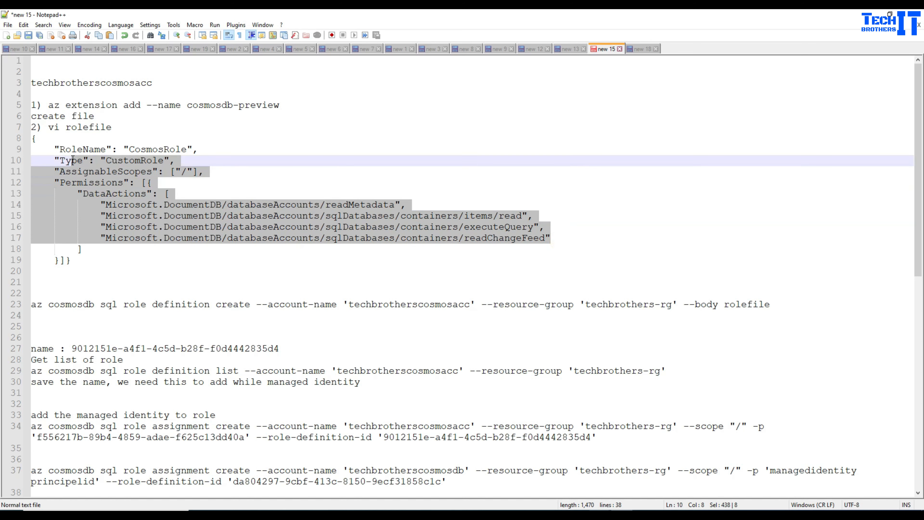
left_click(86, 260)
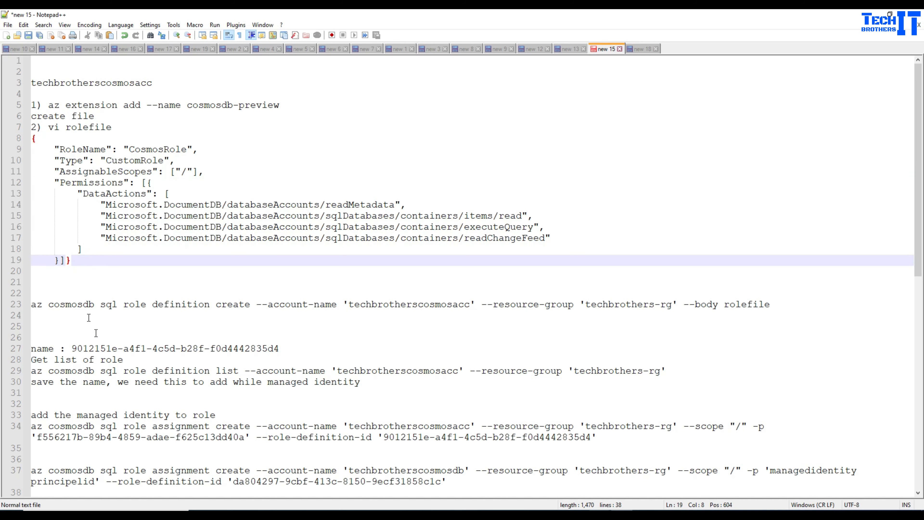
- Insert the heading "3) create RoleName" above the role definition create command and check its account name, resource group and body file
left_click(32, 305)
type("2")
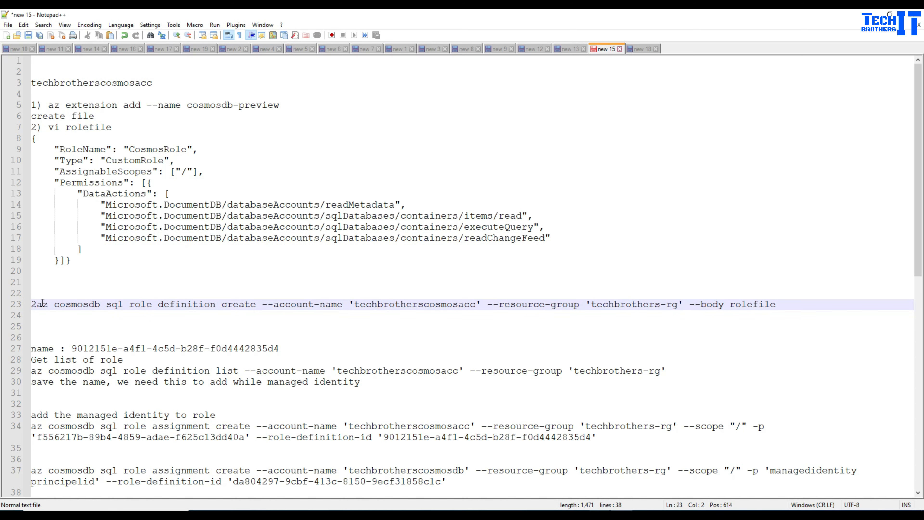
key("BackSpace")
type("3) c")
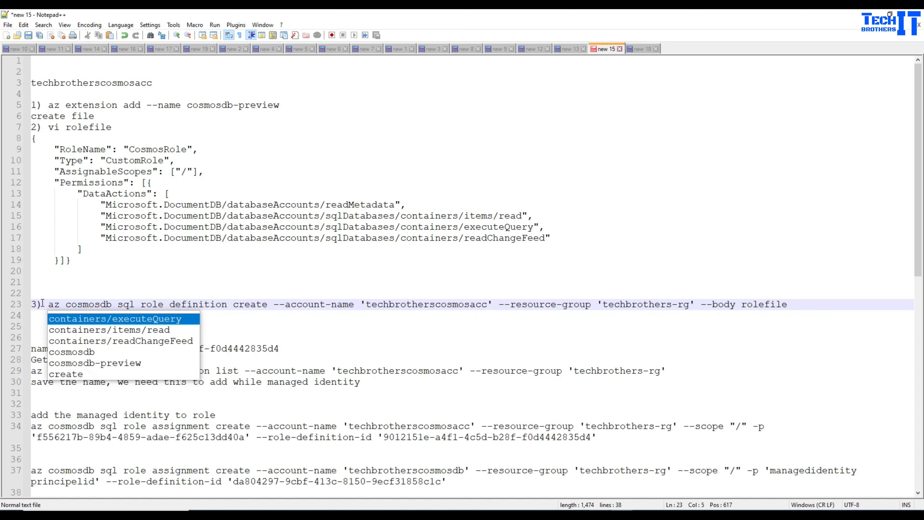
key("Down")
key("Down")
key("Down")
key("Down")
key("Down")
key("Return")
type("Fo")
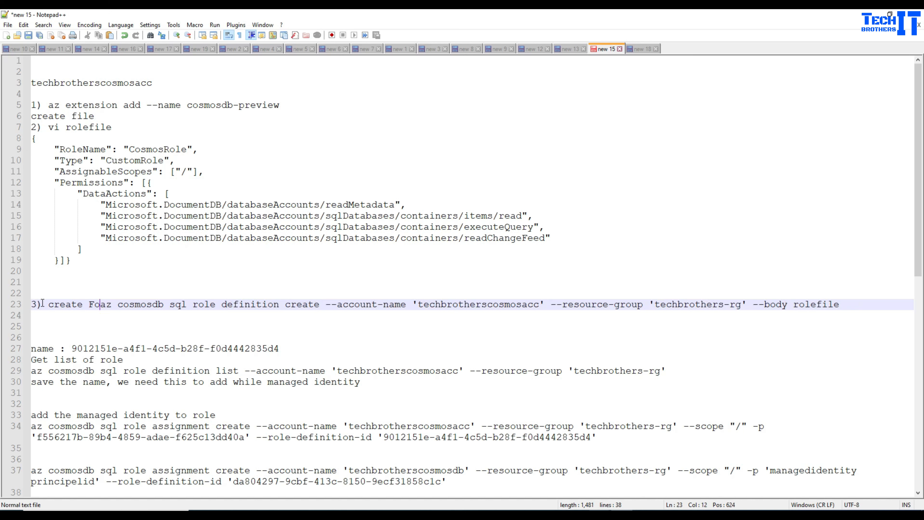
key("BackSpace")
key("BackSpace")
type("RoleName")
key("Return")
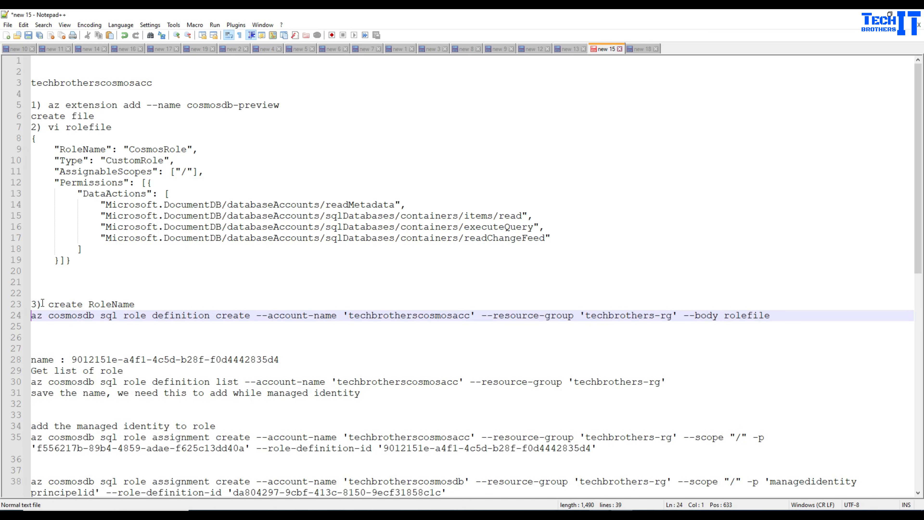
double_click(375, 316)
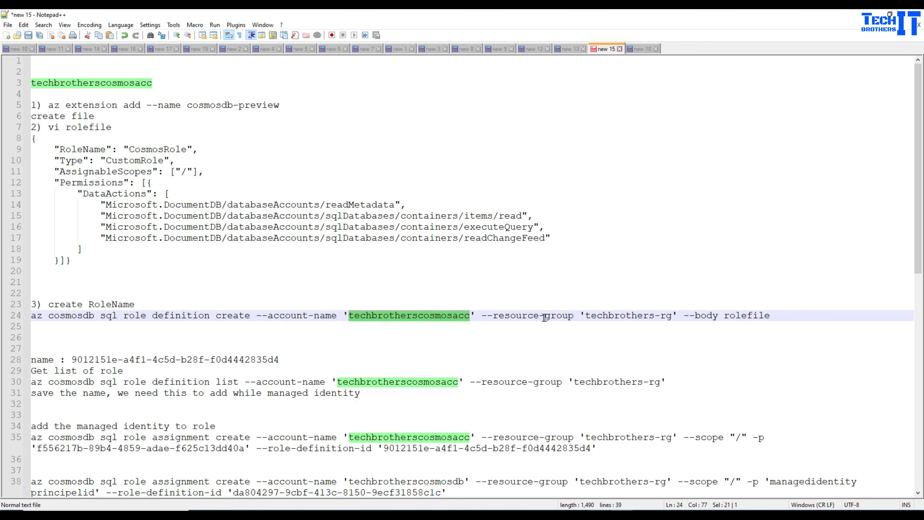
double_click(635, 317)
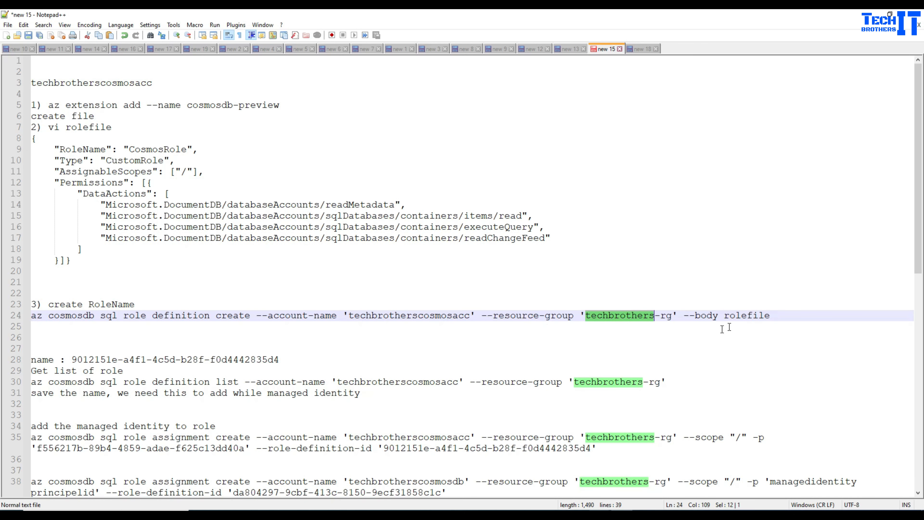
left_click_drag(771, 315, 724, 315)
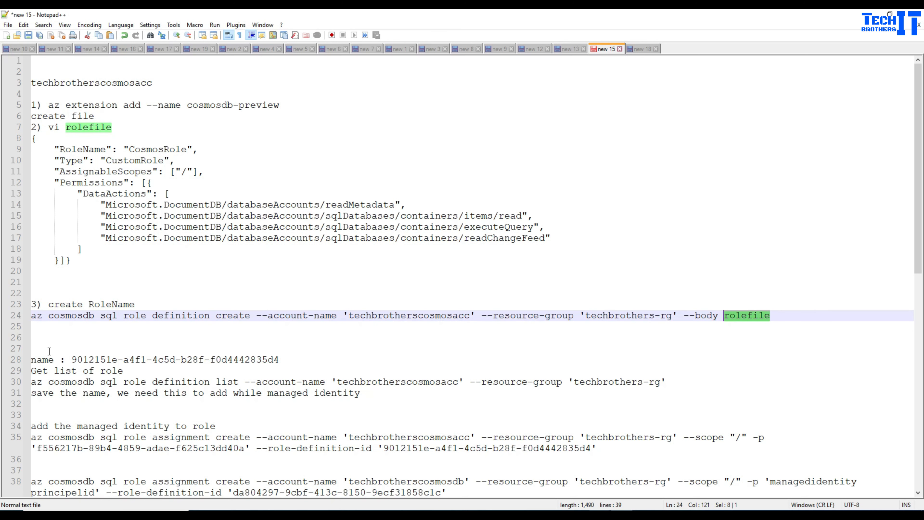
- Move the recorded role name line directly below the role definition list command and number the "Get list of role" heading "4)"
left_click_drag(280, 359, 34, 360)
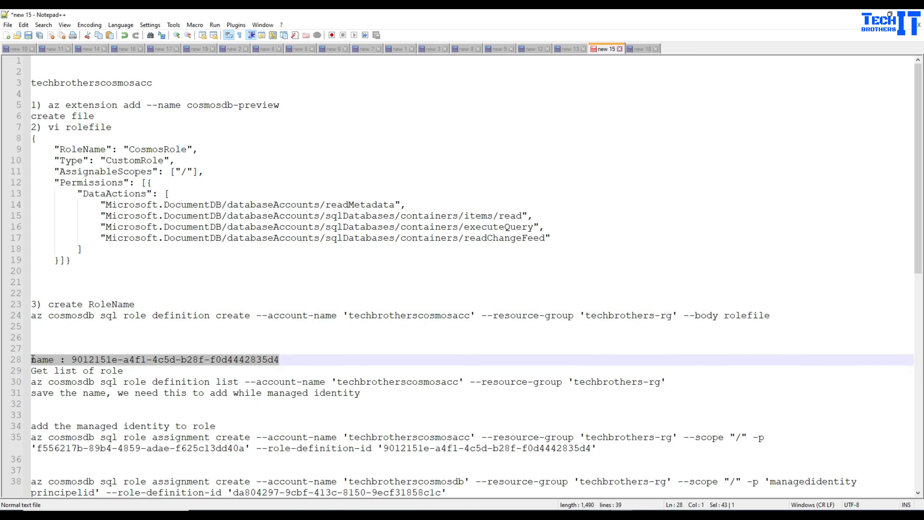
right_click(35, 362)
left_click(116, 178)
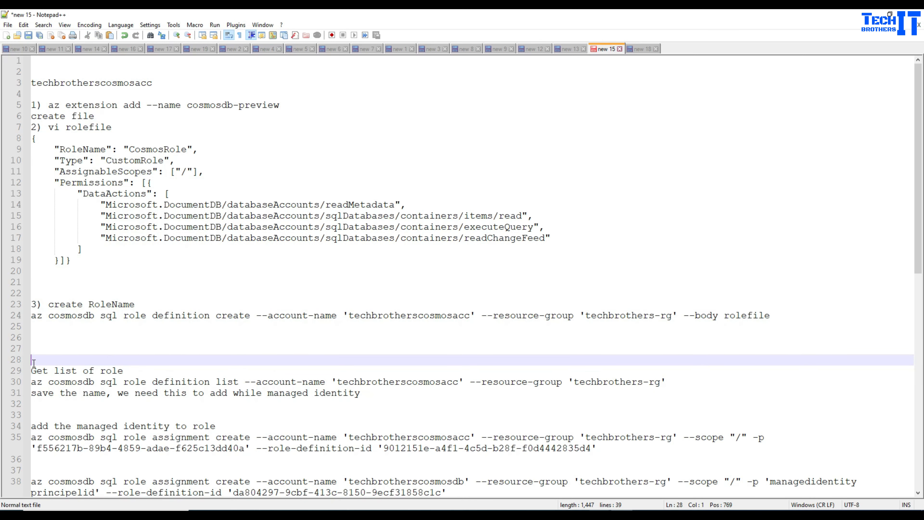
type("4")
key("Delete")
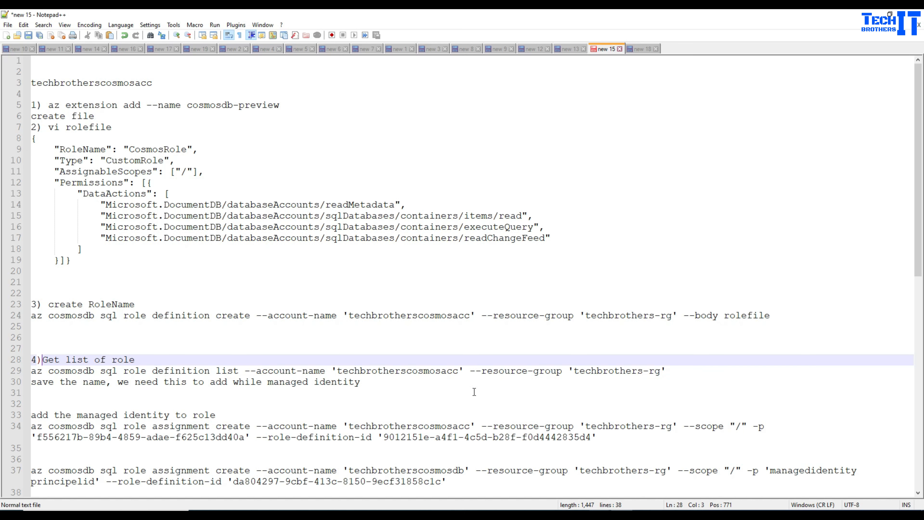
left_click(670, 371)
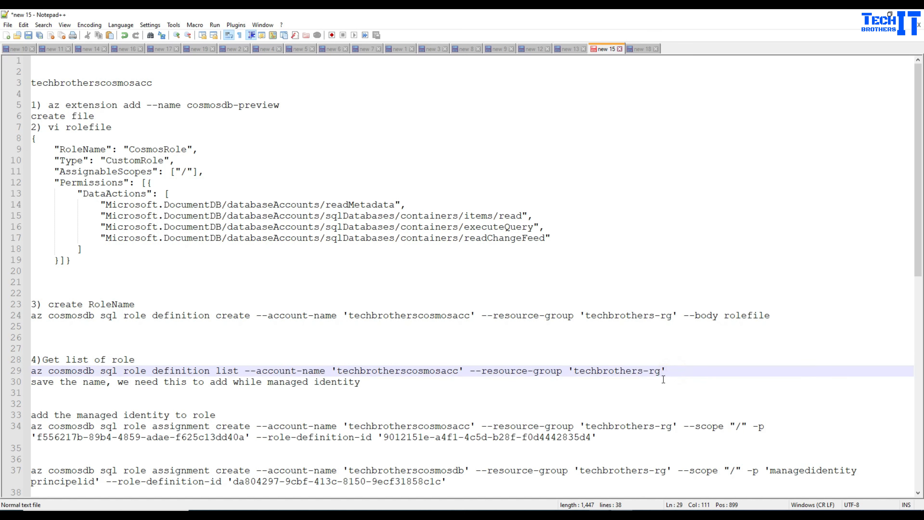
key("Return")
key("ctrl+v")
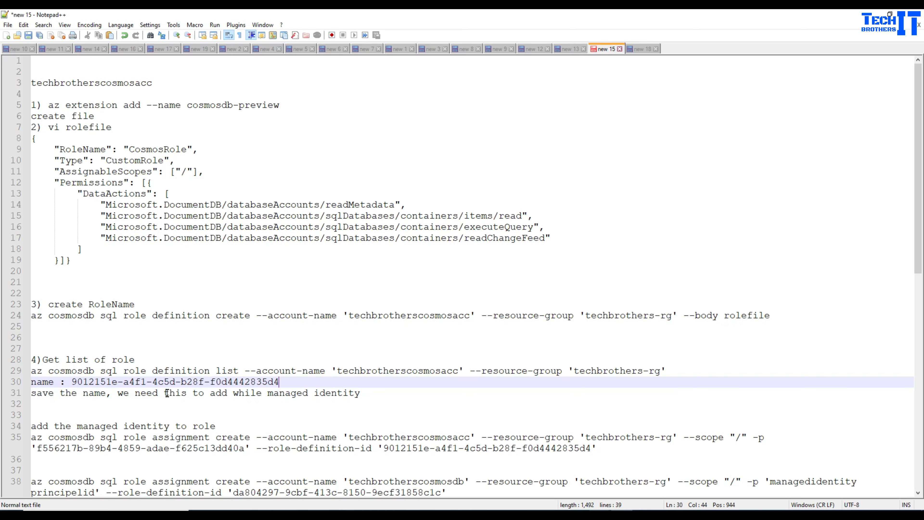
- Number the "add the managed identity to role" heading "5)" and check the principal ID and role definition ID in its command
left_click_drag(73, 381, 278, 381)
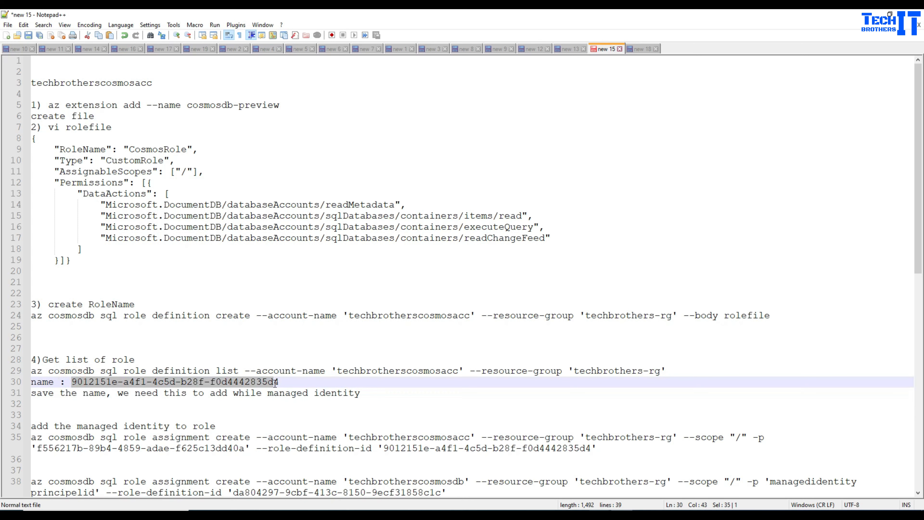
scroll(280, 384, "down", 3)
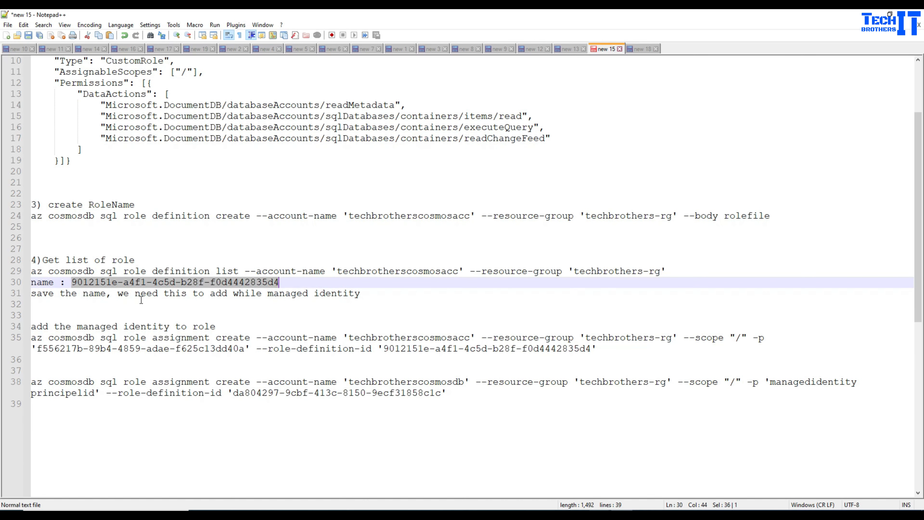
left_click(33, 327)
type("5)")
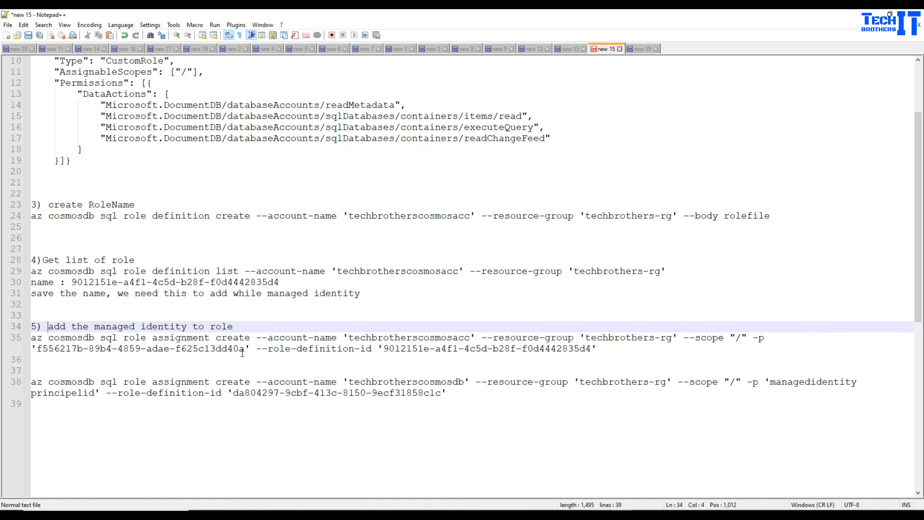
left_click_drag(247, 349, 39, 347)
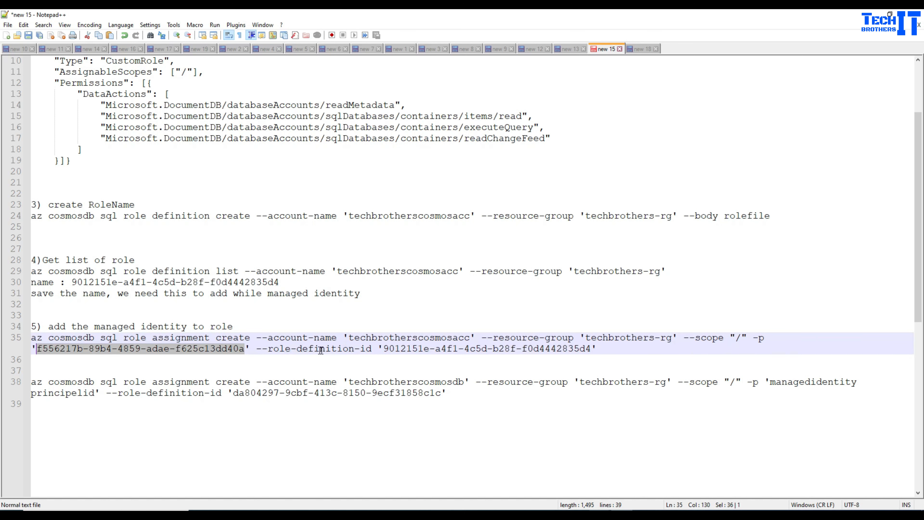
left_click_drag(597, 347, 379, 348)
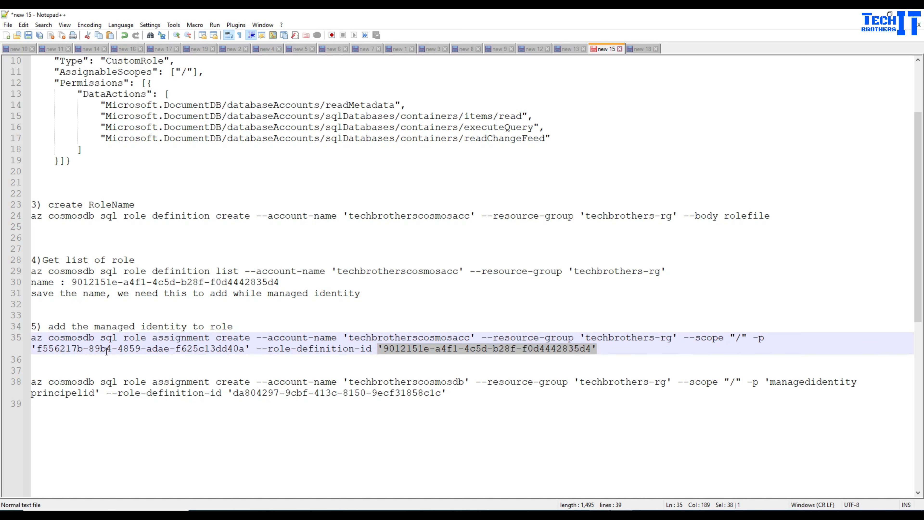
- Delete the leftover second role assignment create command for techbrotherscosmosdb, along with one blank line, from the end of the notes
left_click_drag(474, 394, 25, 384)
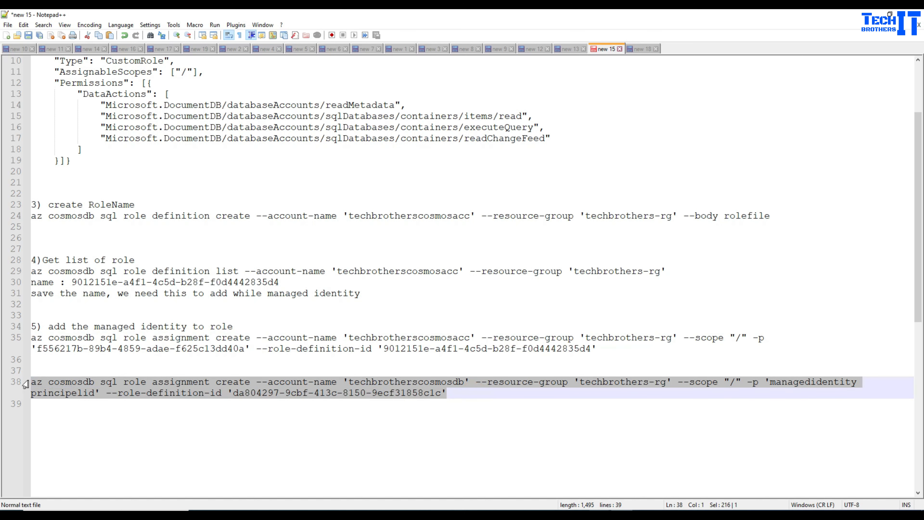
key("Delete")
key("BackSpace")
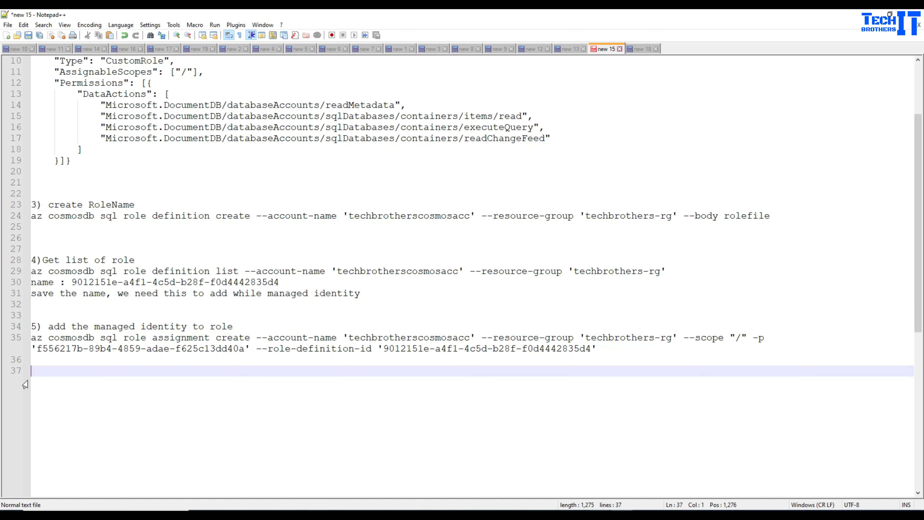
- Delete the leftover account name line techbrotherscosmosacc above step 1 of the notes
scroll(180, 273, "up", 3)
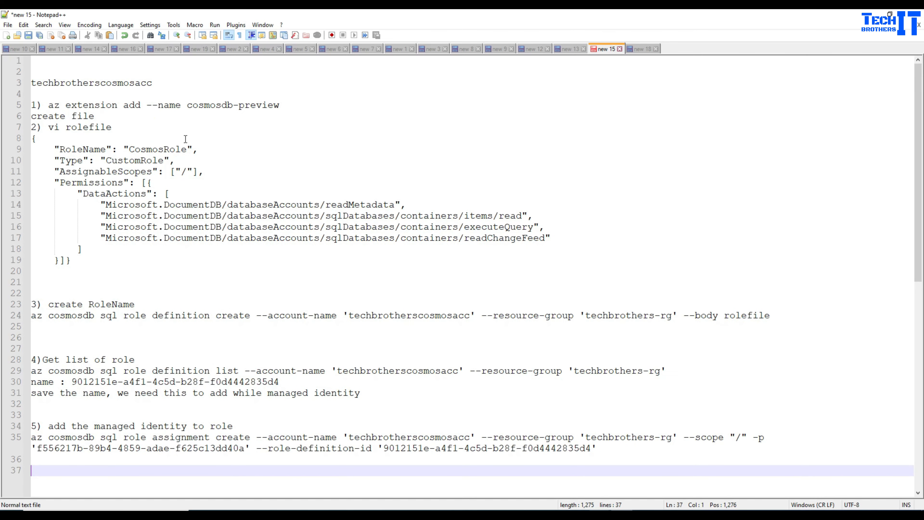
left_click_drag(166, 81, 11, 75)
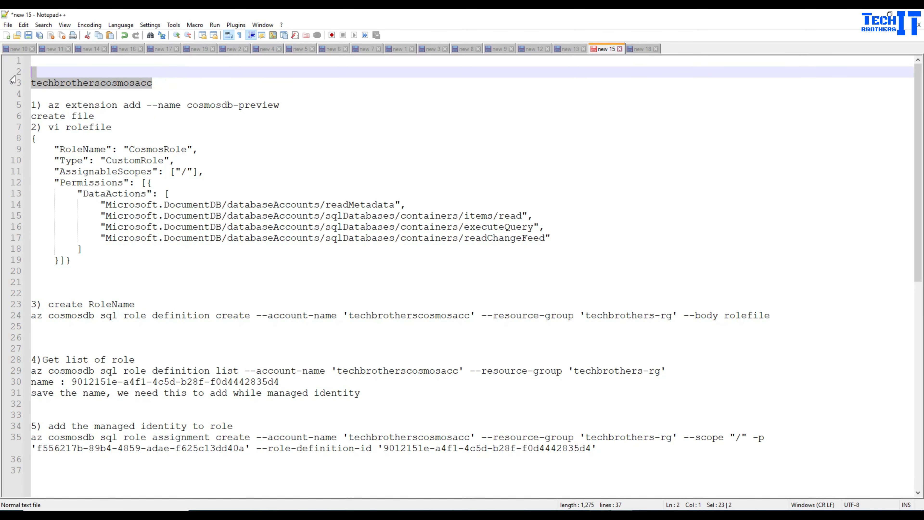
key("Delete")
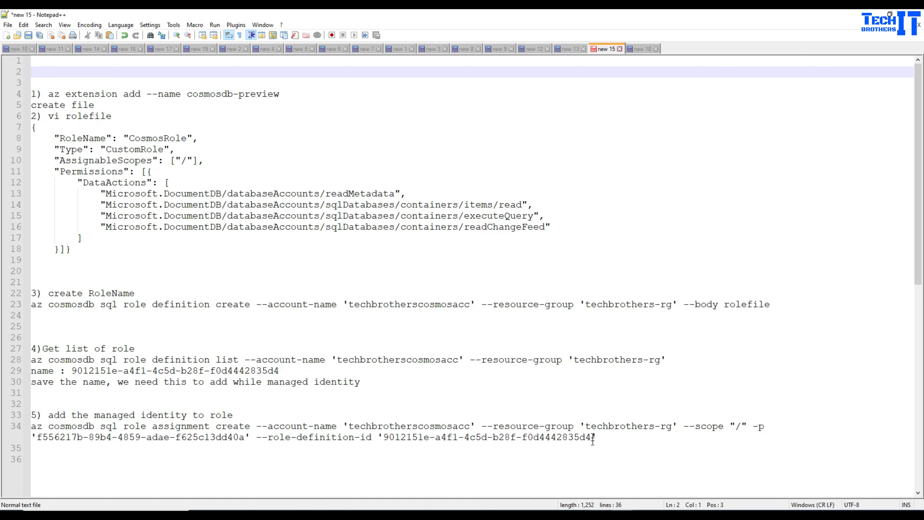
- Switch to Data Factory in the browser, test the managed identity connection to techbrotherscosmosacc, and create the linked service CosmosDb1
key("alt+Tab")
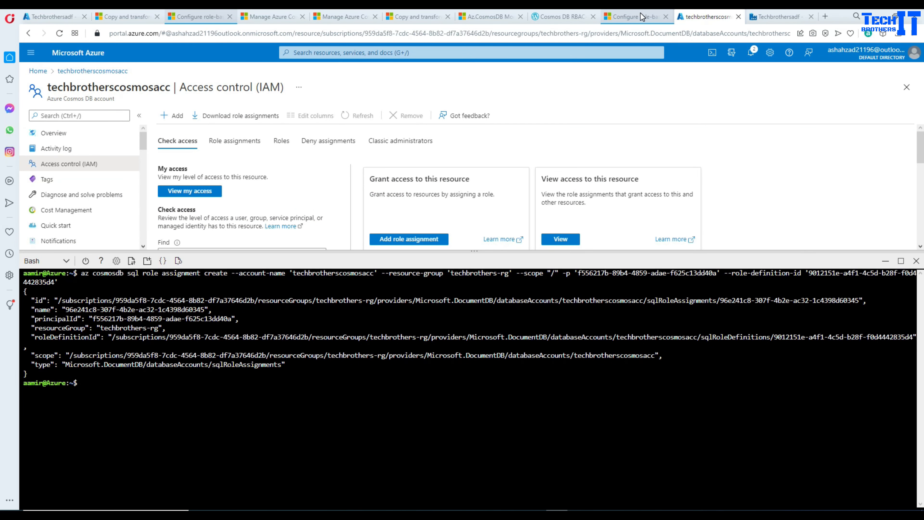
left_click(761, 18)
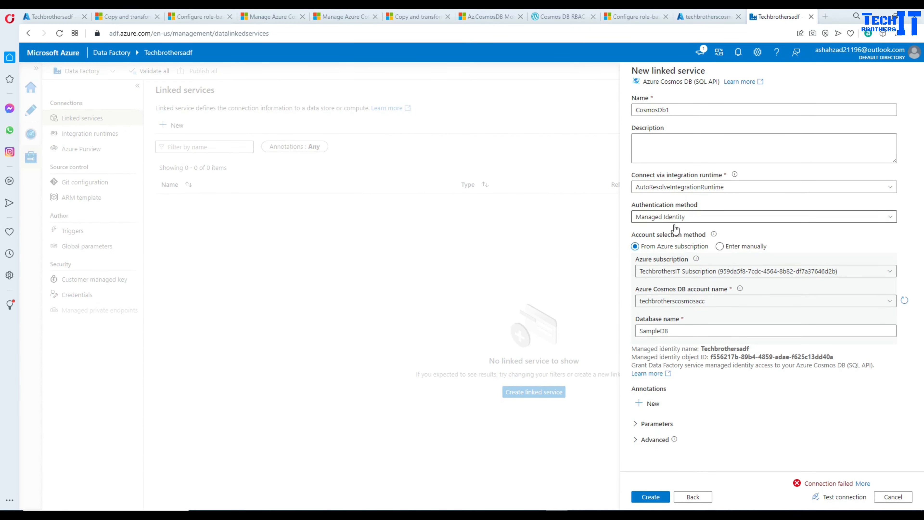
left_click(833, 499)
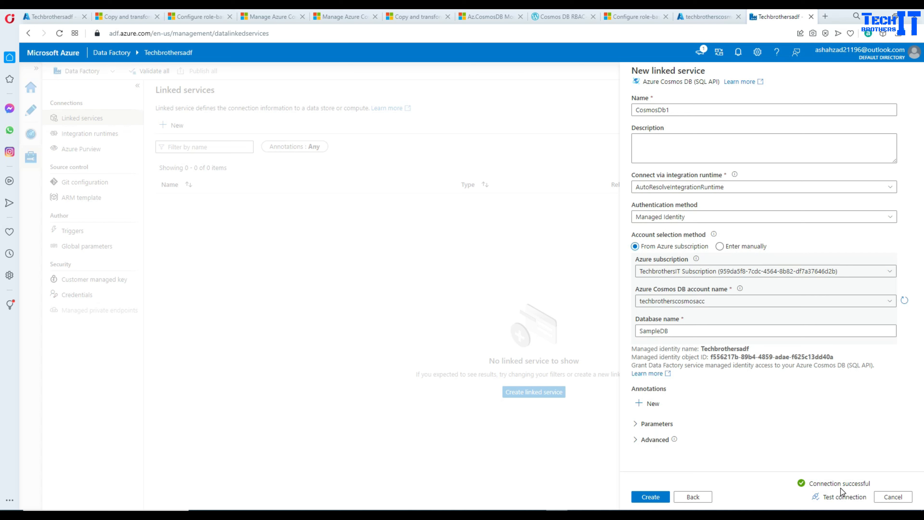
left_click(691, 217)
left_click(672, 281)
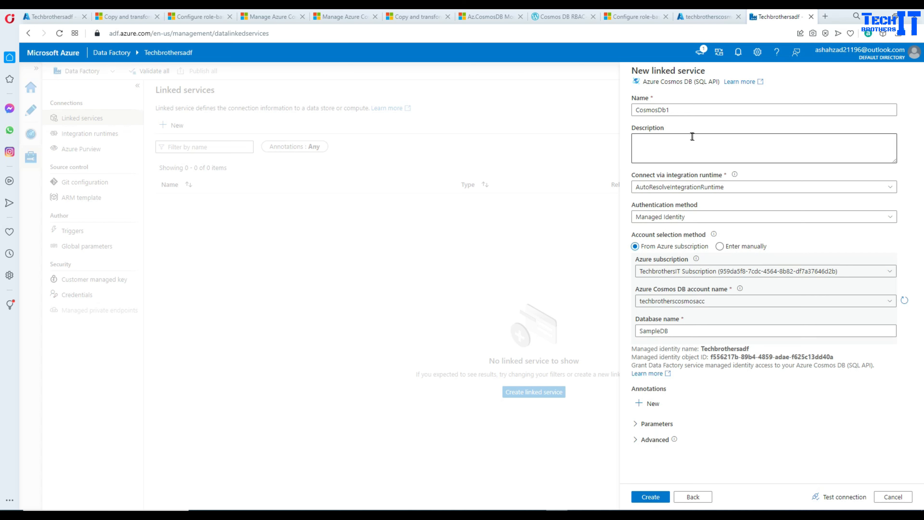
left_click(682, 110)
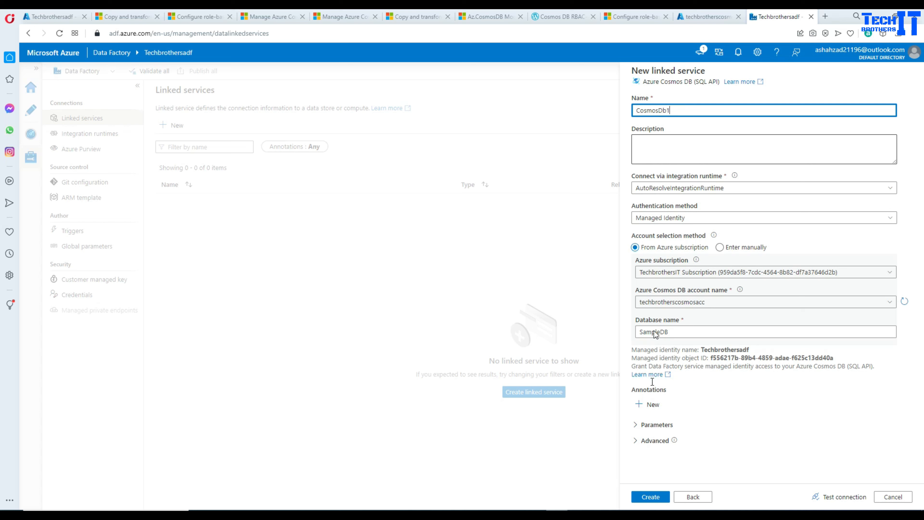
left_click(651, 497)
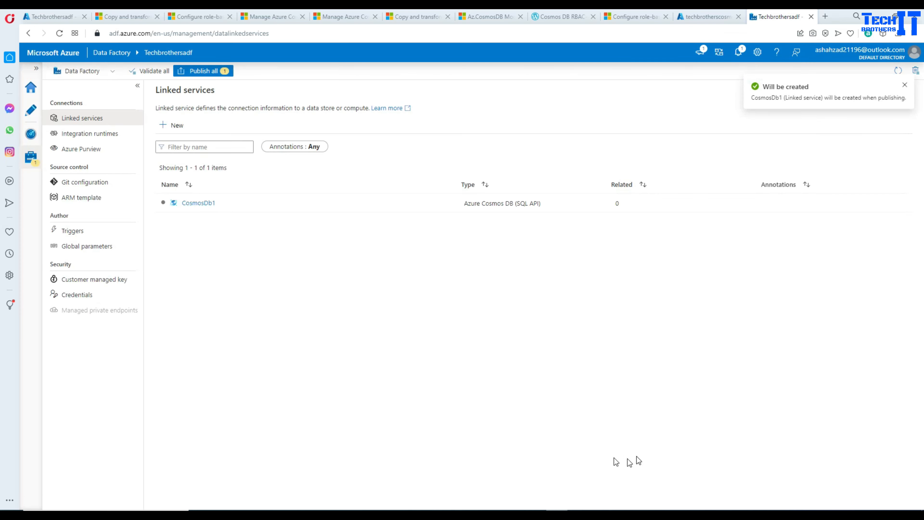
- Reopen the CosmosDb1 linked service, test its connection again, and close it without changes
left_click(202, 206)
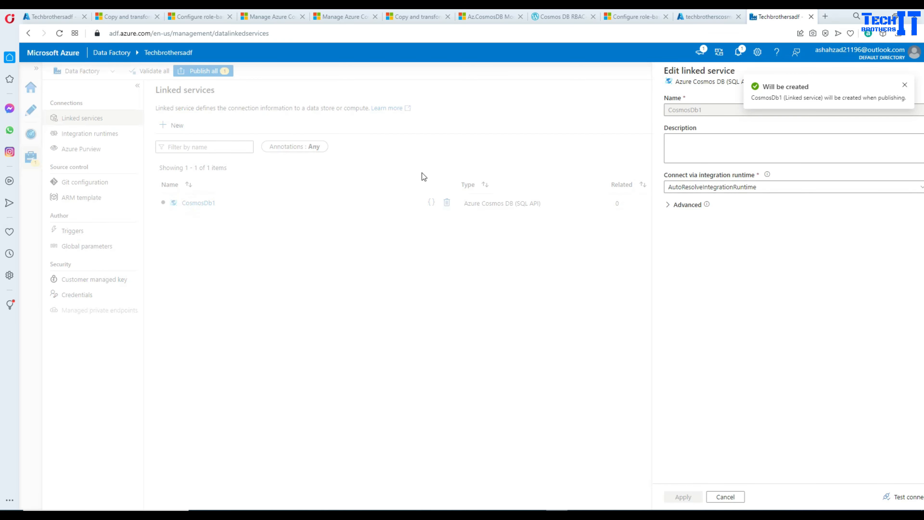
left_click(875, 497)
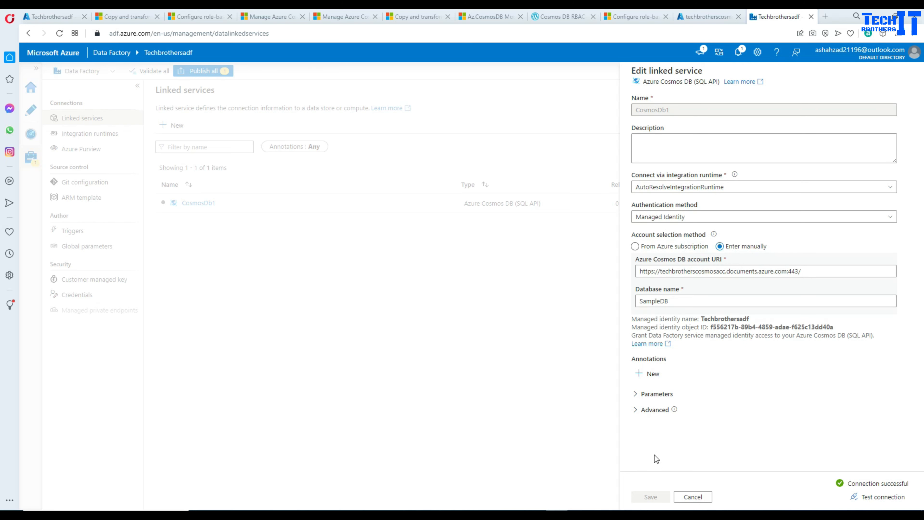
left_click(692, 497)
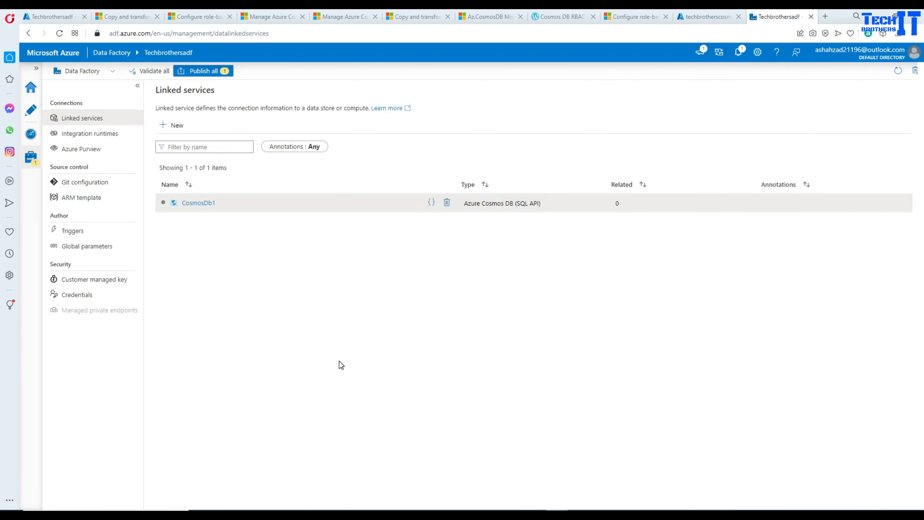
- Create a new pipeline in the authoring workspace and add a Copy data activity to its canvas
left_click(33, 115)
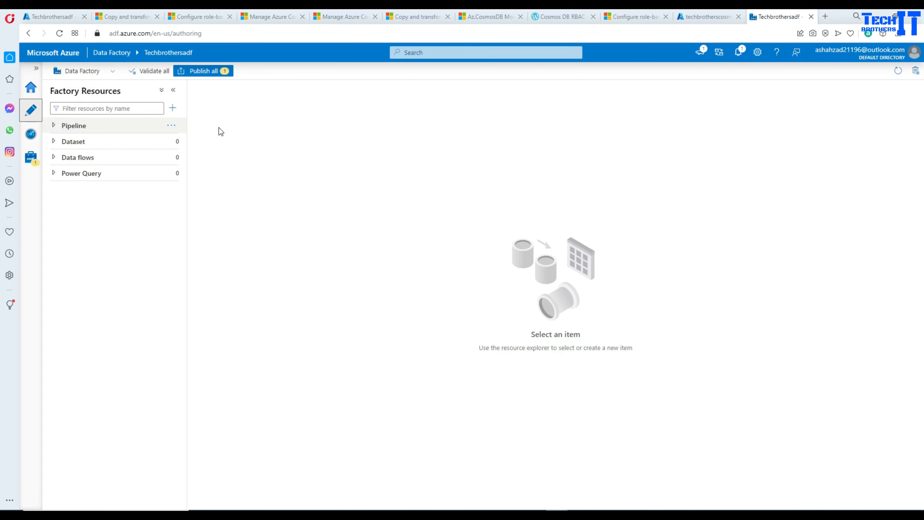
left_click(170, 126)
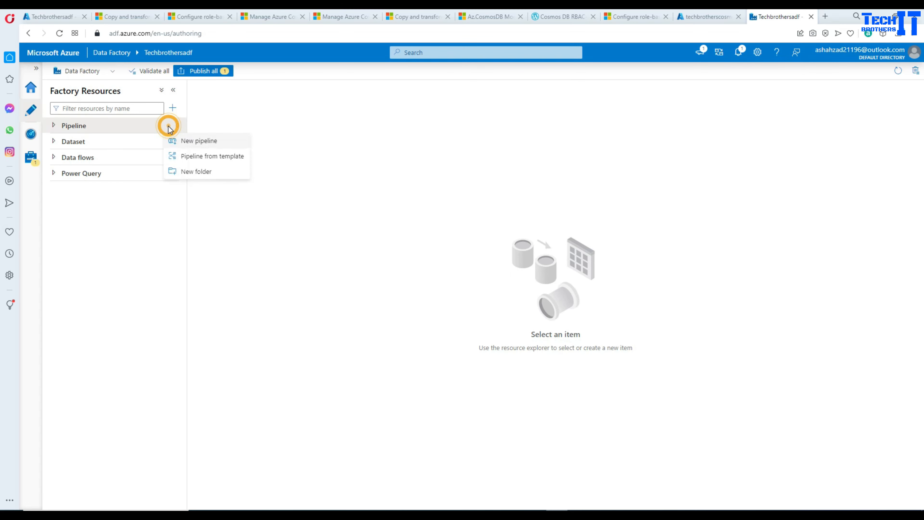
left_click(189, 142)
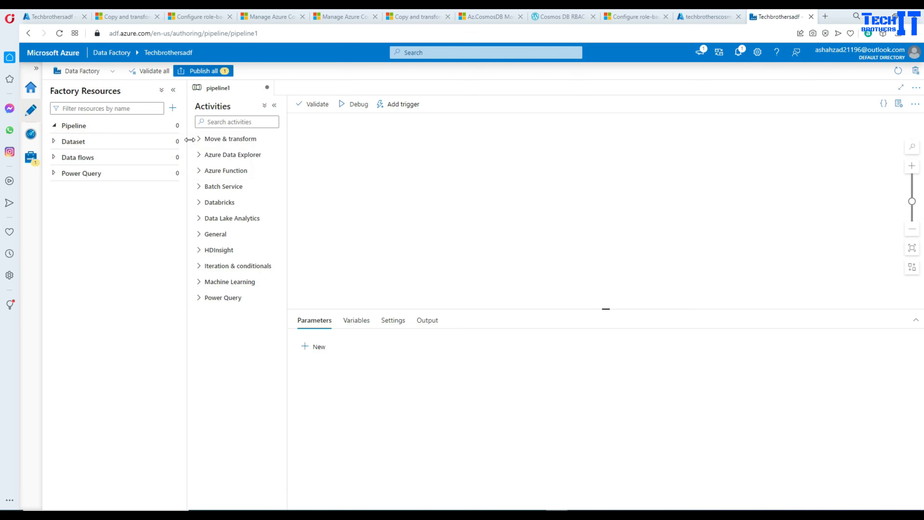
left_click(253, 123)
type("copy")
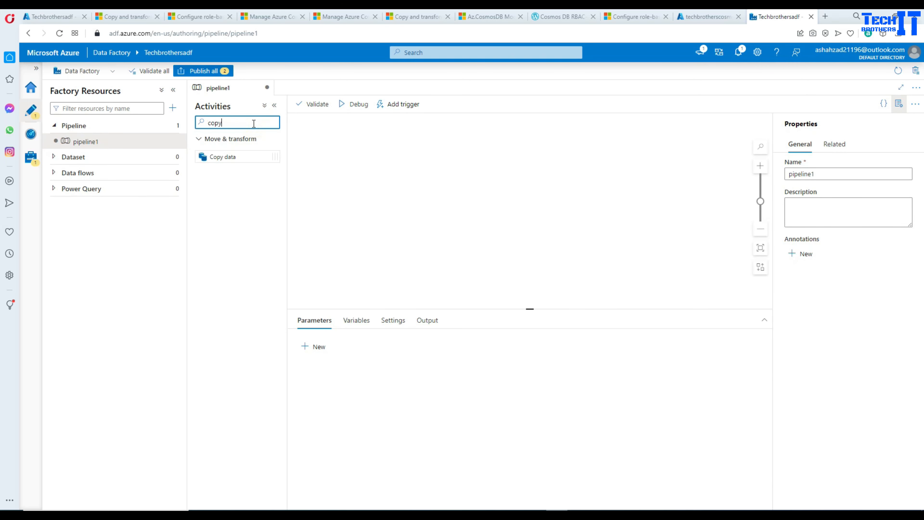
left_click_drag(235, 154, 380, 182)
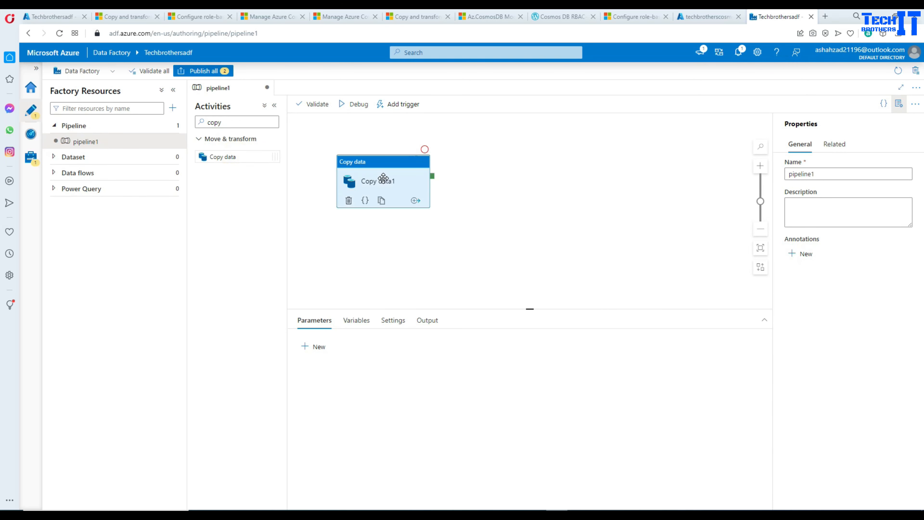
- Start a new source dataset for the Copy data activity, using Azure Cosmos DB (SQL API) as the data store
left_click(340, 324)
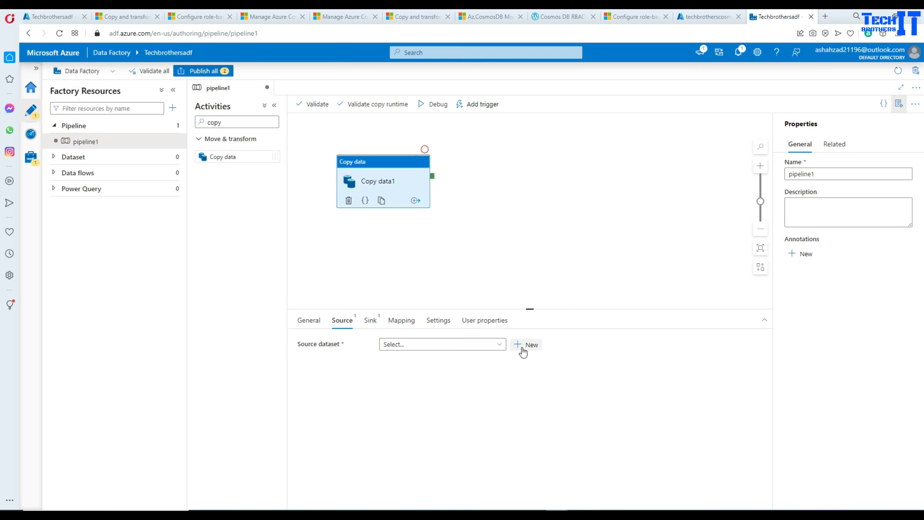
left_click(524, 345)
type("cos")
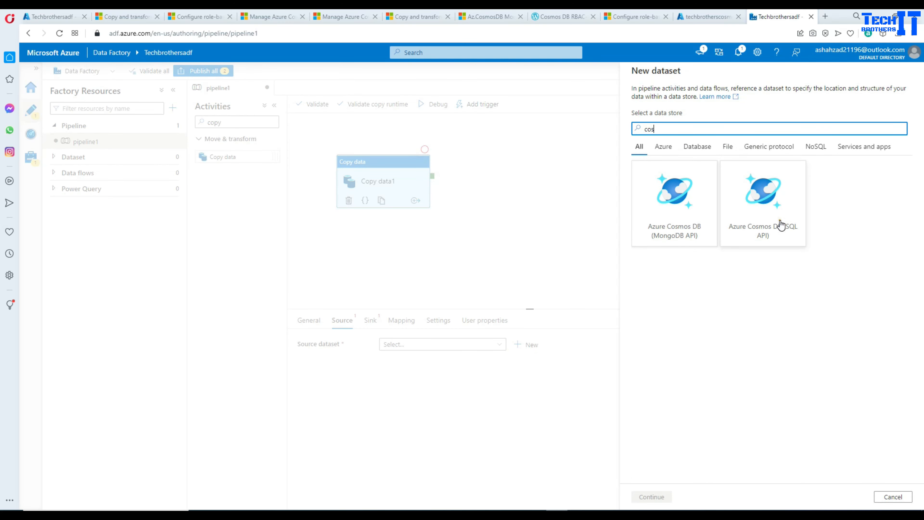
left_click(781, 225)
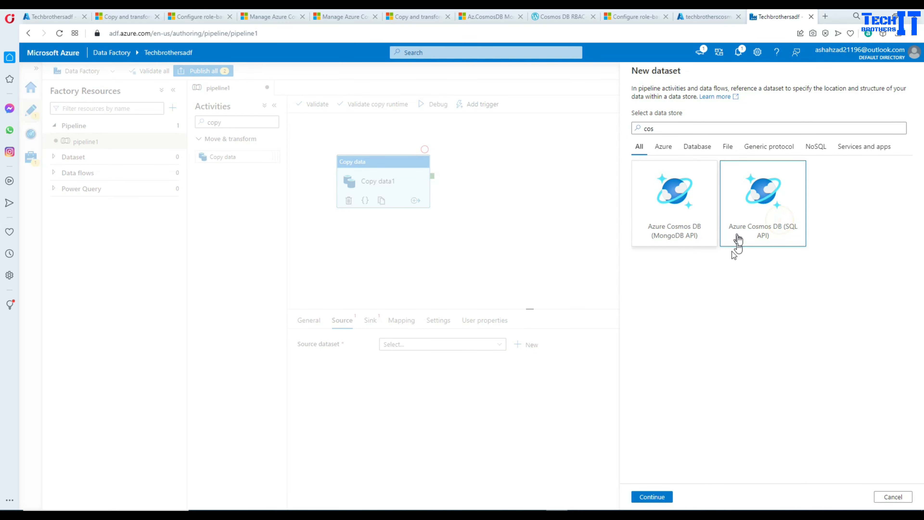
left_click(645, 496)
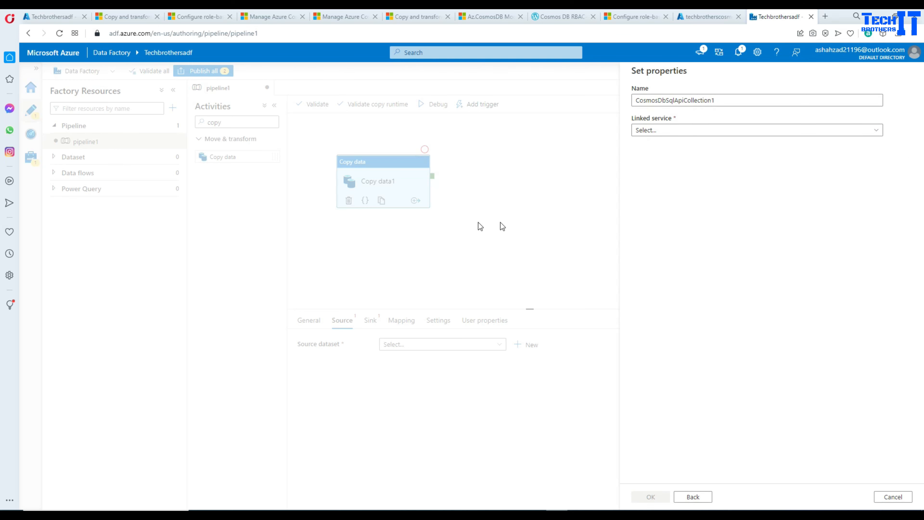
- Create the source dataset with linked service CosmosDb1, collection Persons and schema import set to None
left_click(662, 135)
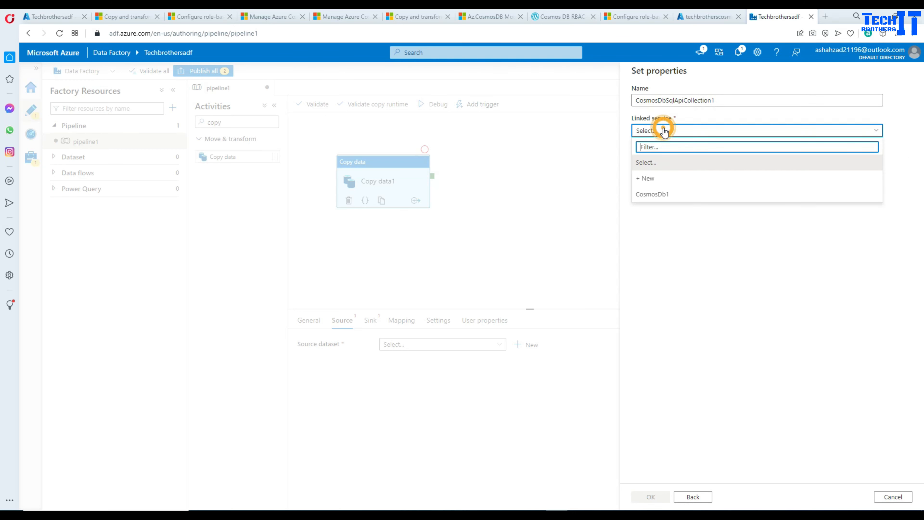
left_click(666, 197)
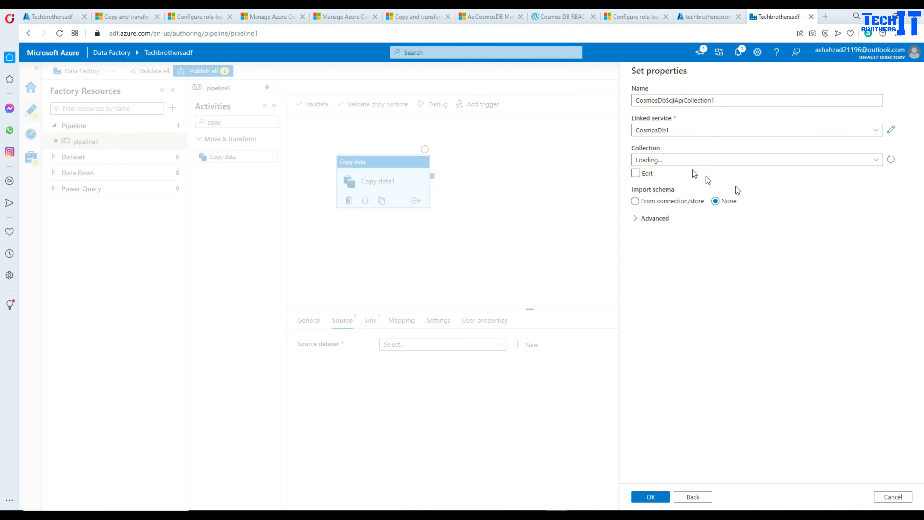
left_click(685, 162)
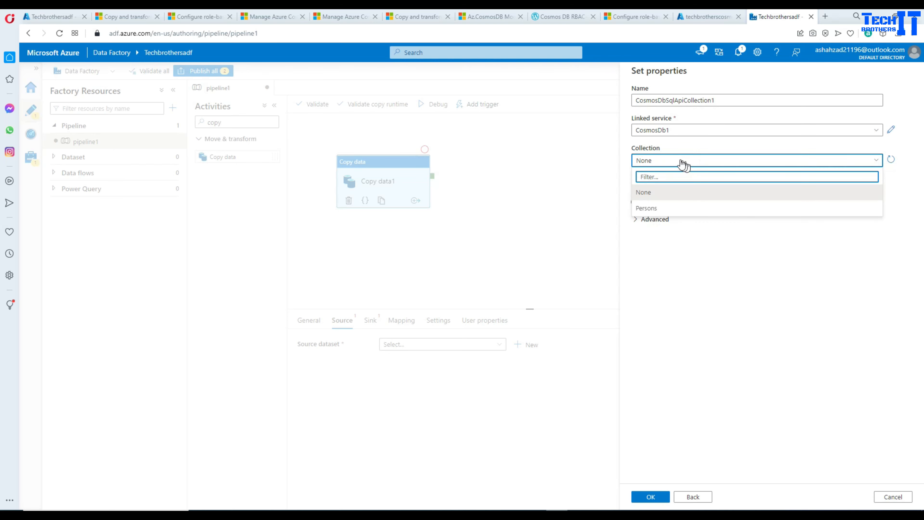
left_click(651, 208)
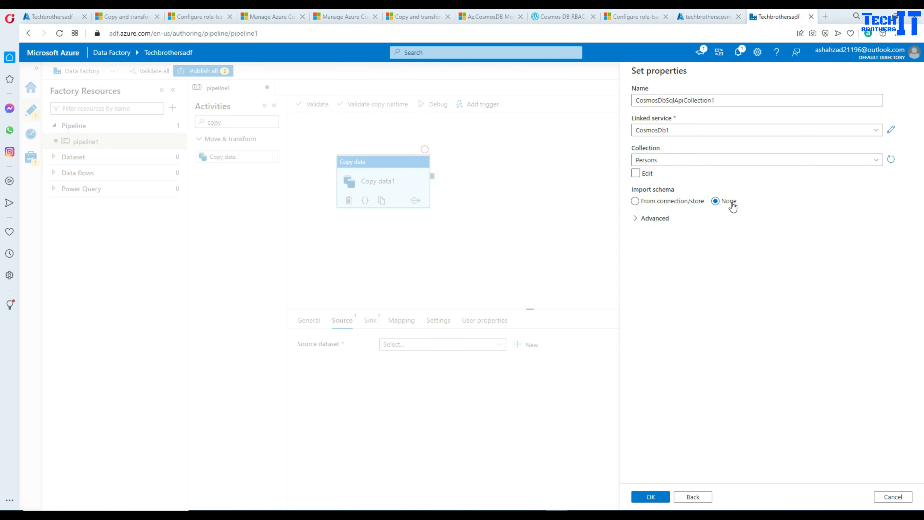
left_click(650, 496)
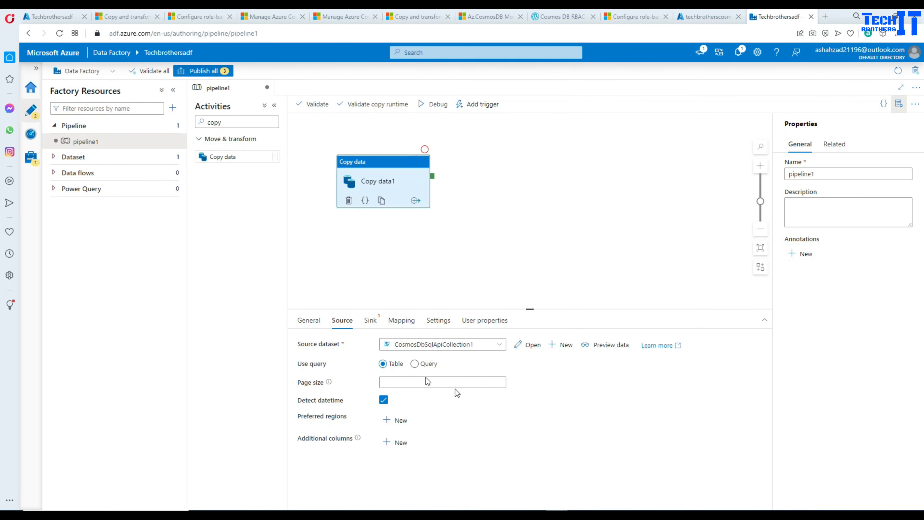
- Start a new sink dataset for the copy activity, using Azure Blob Storage with the JSON format
left_click(370, 320)
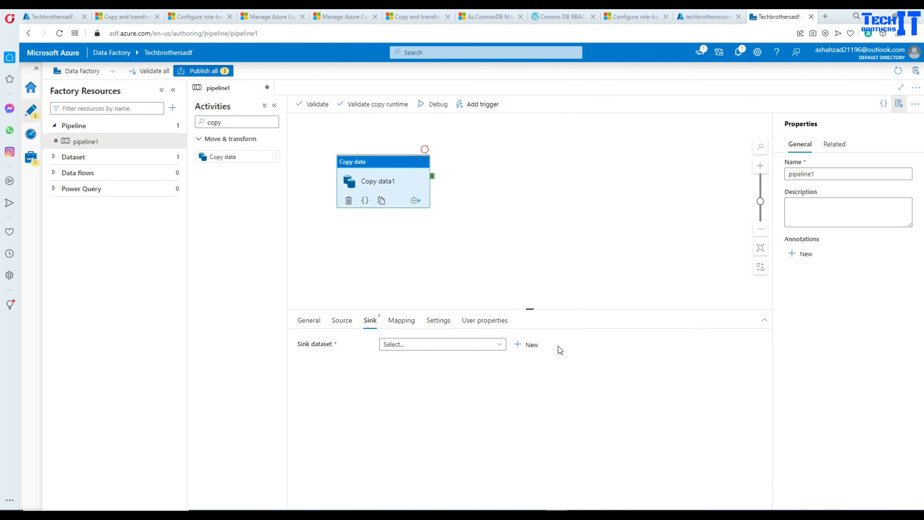
left_click(530, 345)
left_click(676, 216)
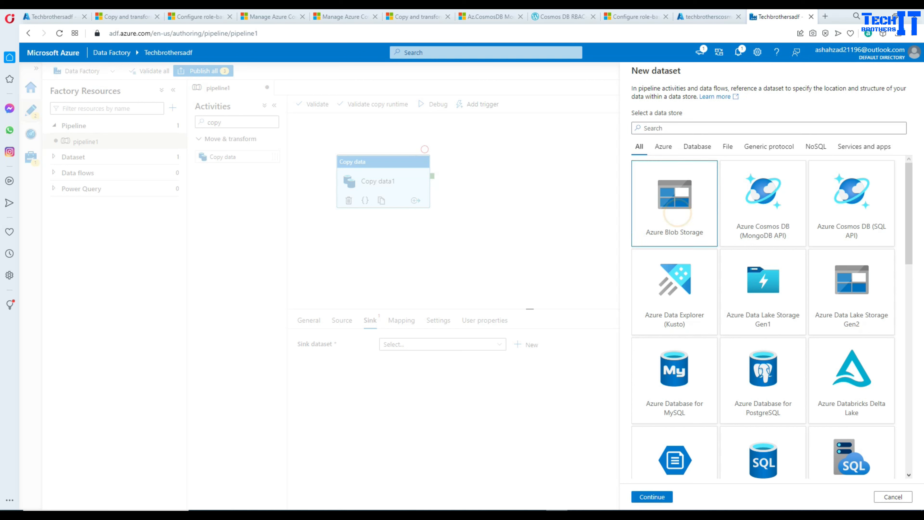
left_click(651, 496)
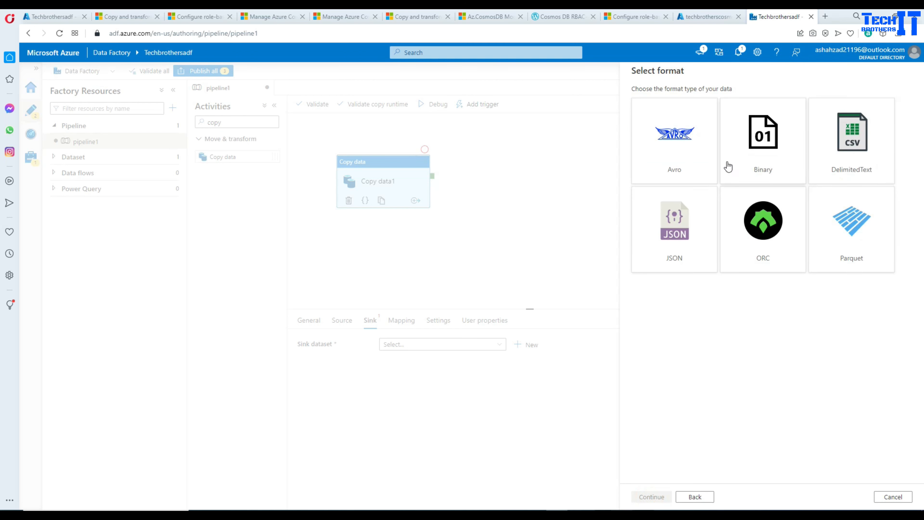
left_click(675, 236)
left_click(651, 497)
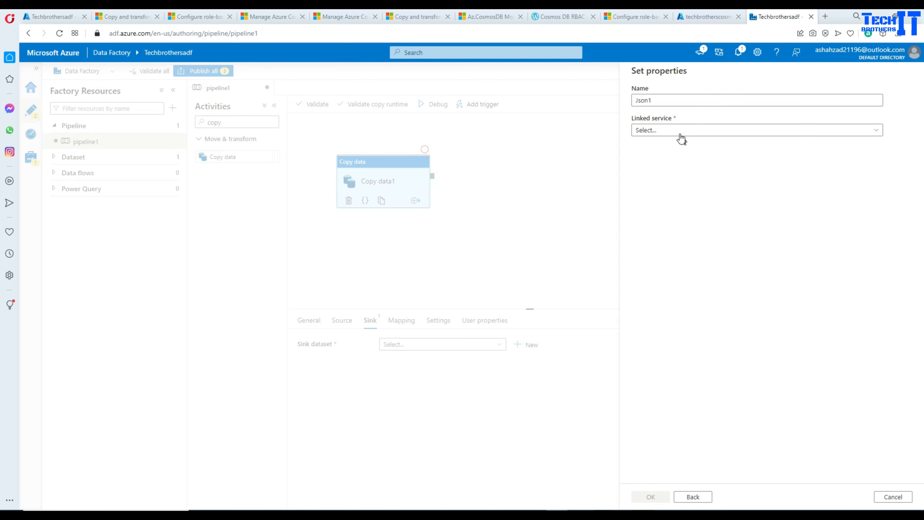
- Start a new Blob Storage linked service for the sink, choose the TechbrothersIT subscription, and list its storage accounts
left_click(676, 130)
left_click(649, 178)
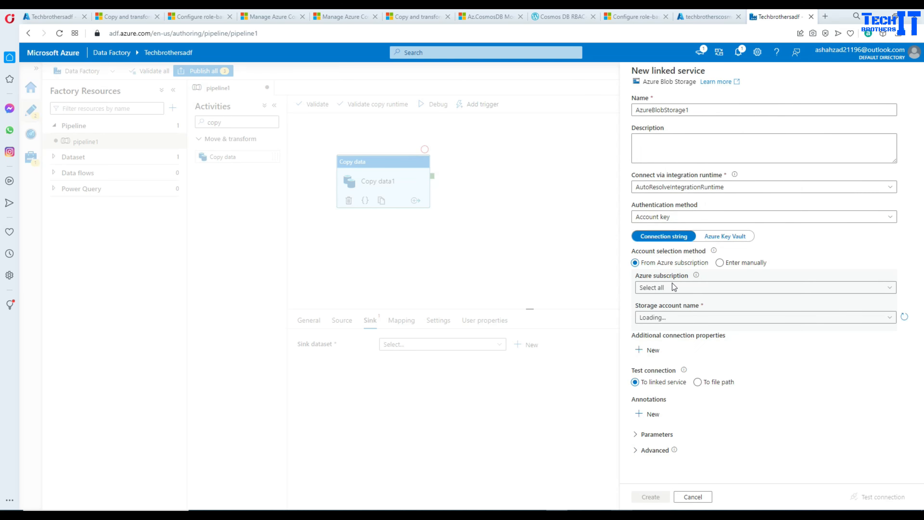
left_click(670, 288)
left_click(684, 318)
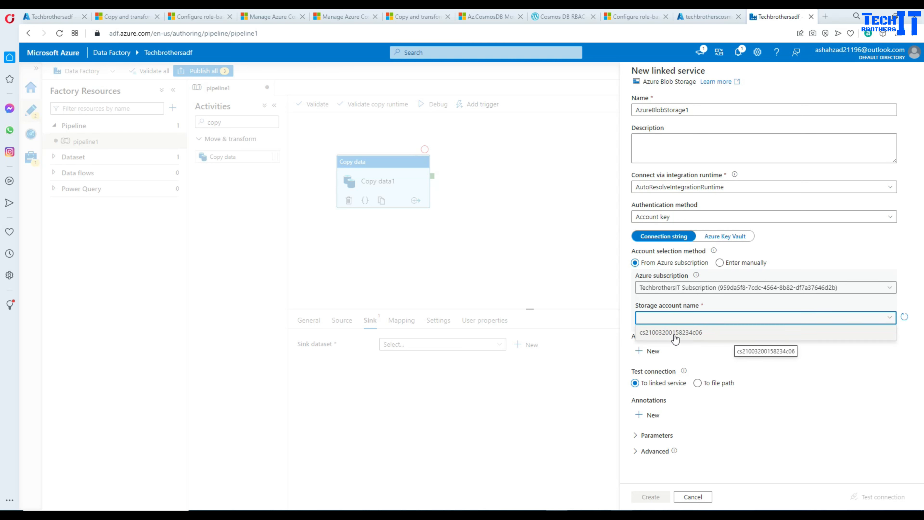
- Switch to the Azure portal and start creating a new storage account
left_click(49, 17)
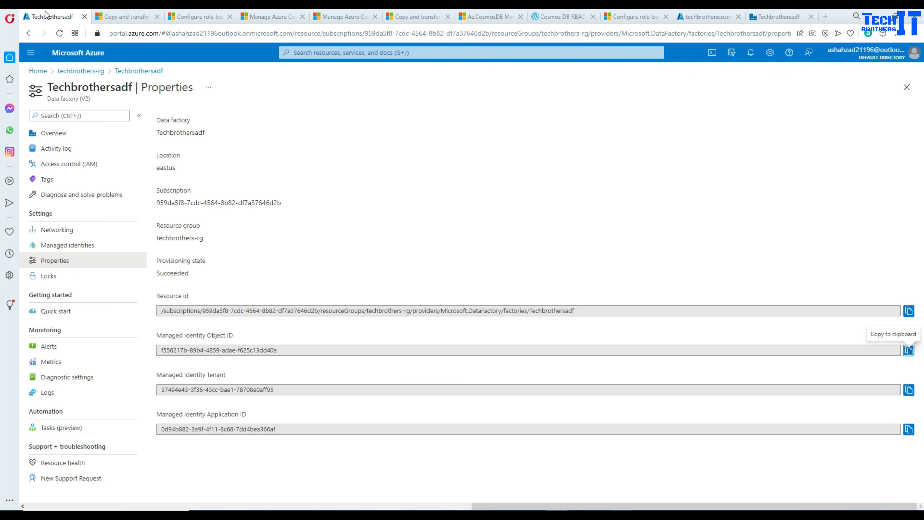
left_click(38, 71)
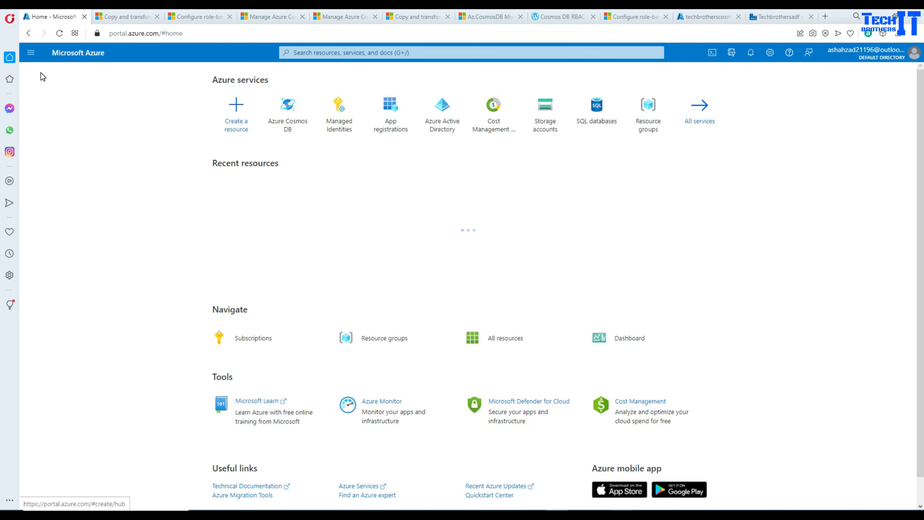
left_click(531, 124)
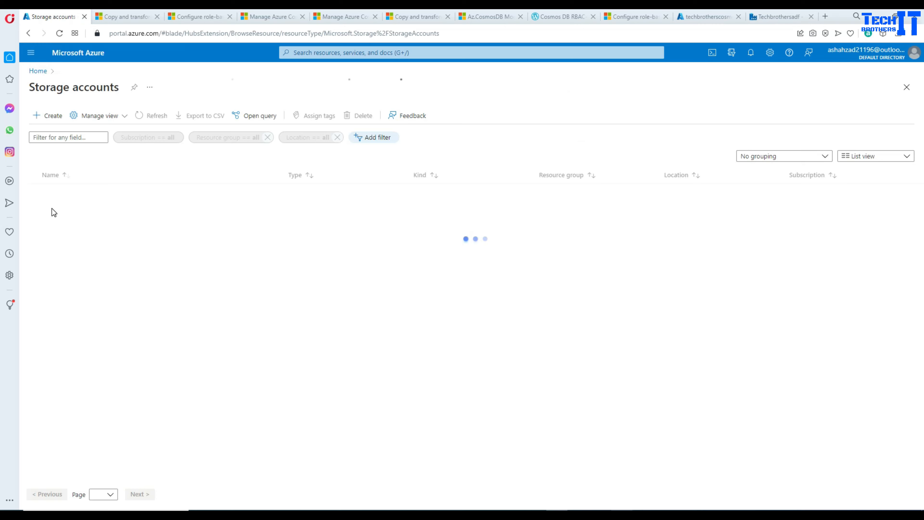
left_click(46, 119)
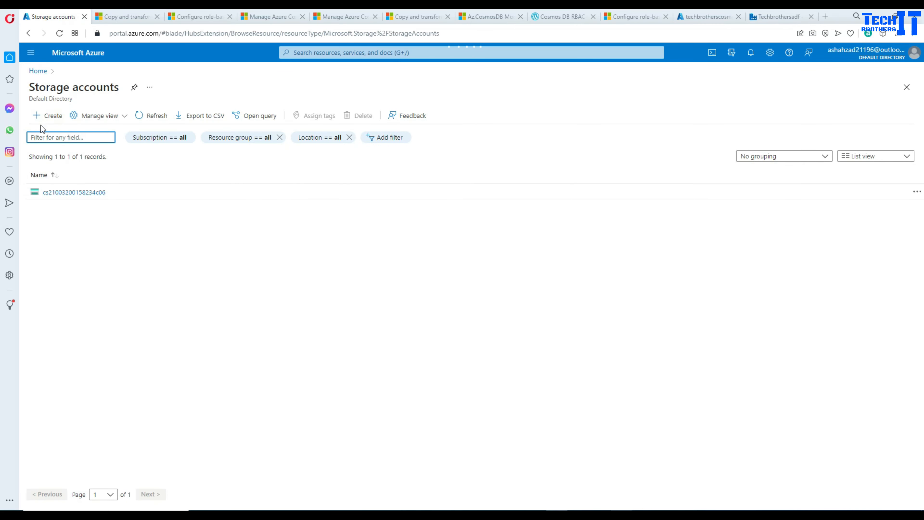
left_click(47, 117)
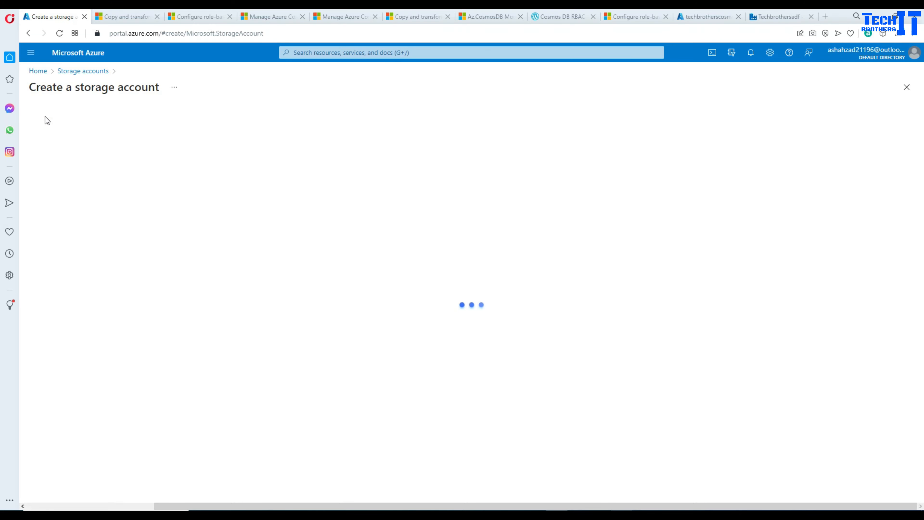
- Create storage account techbrothersstorage in resource group techbrothers-rg, with read access during regional unavailability disabled
left_click(214, 278)
left_click(216, 344)
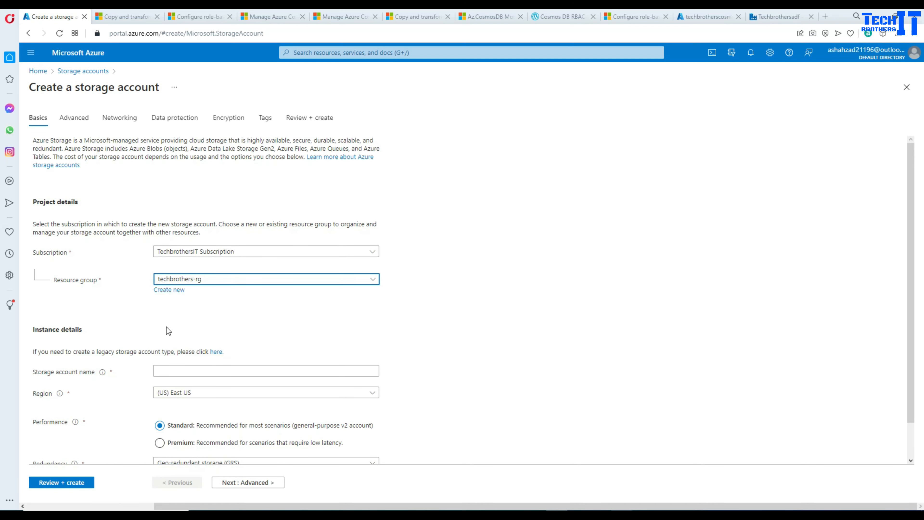
left_click(207, 370)
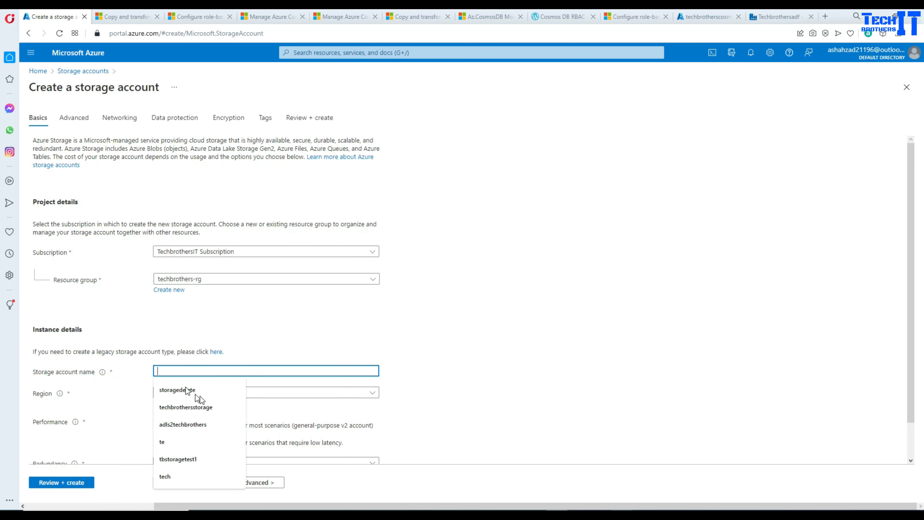
left_click(186, 406)
scroll(107, 446, "down", 1)
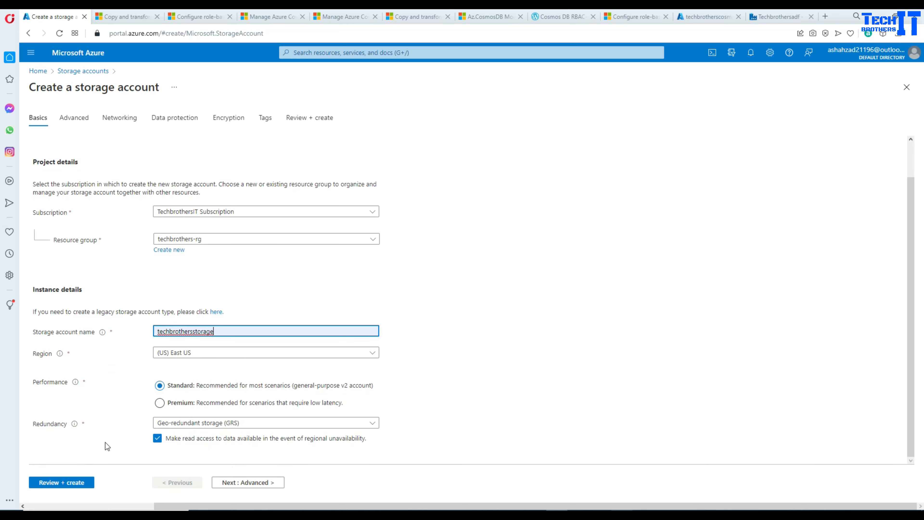
left_click(157, 438)
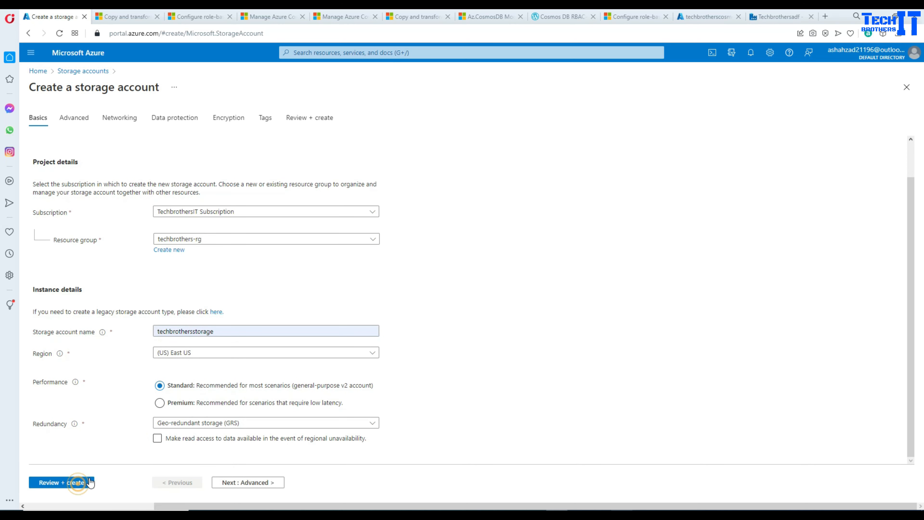
left_click(88, 483)
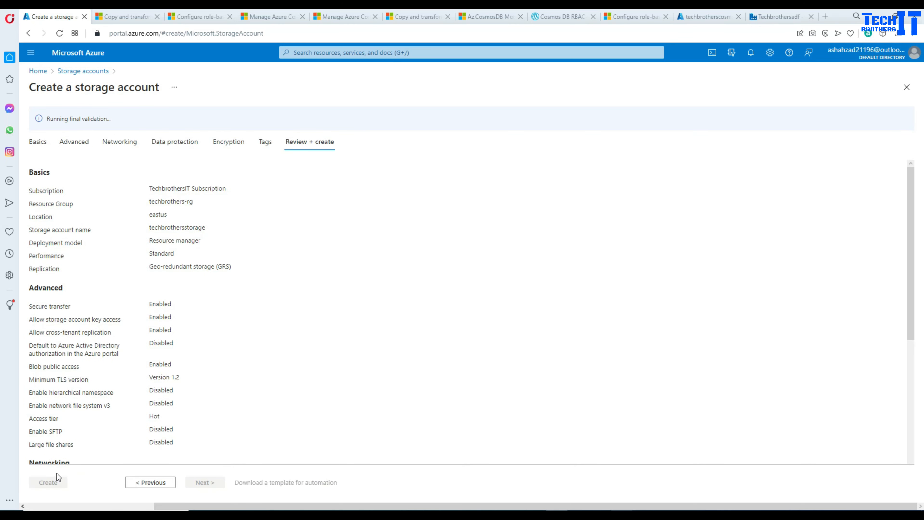
left_click(51, 482)
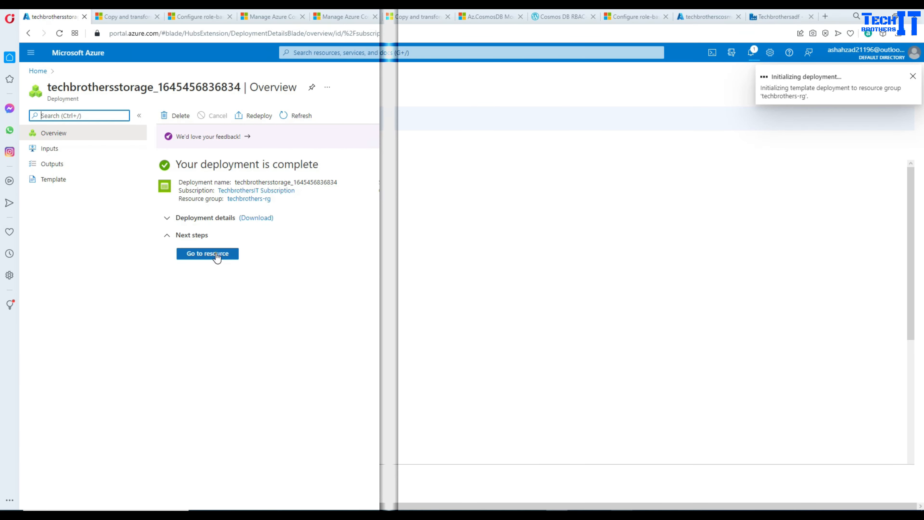
- Create a container named input in the techbrothersstorage account
left_click(208, 253)
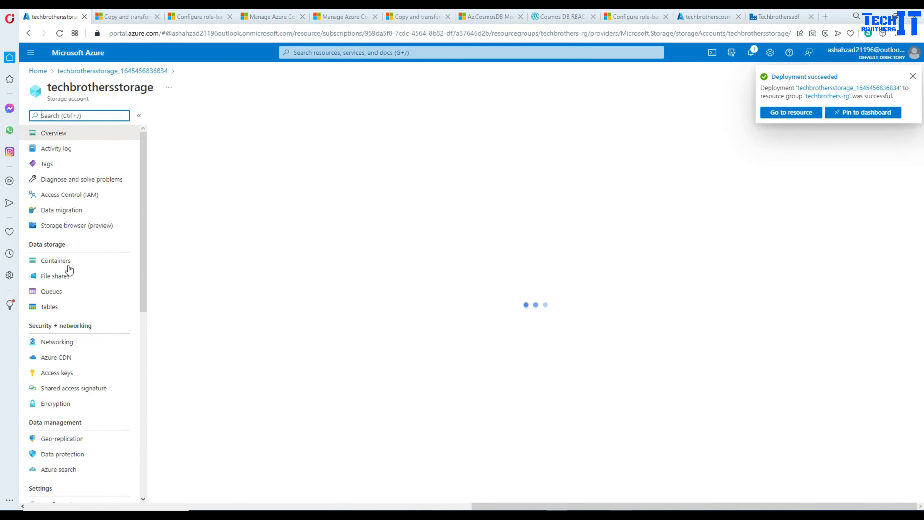
left_click(72, 277)
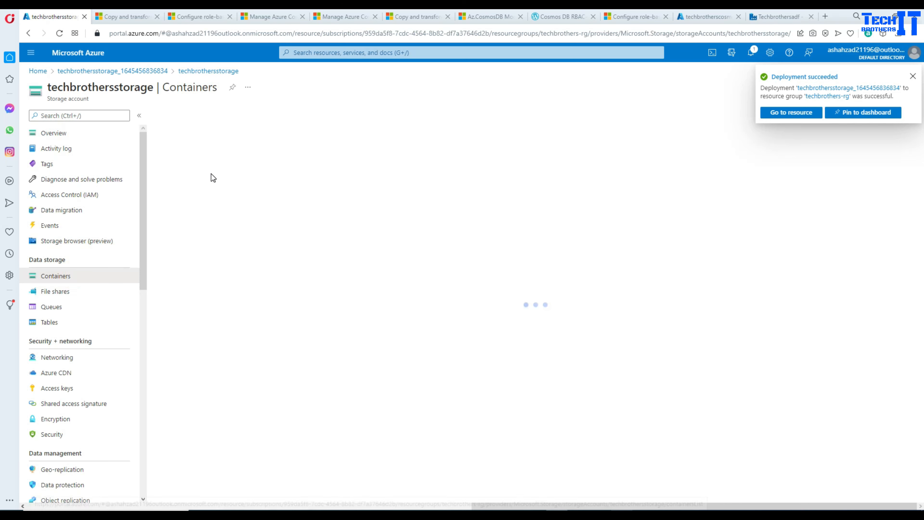
left_click(178, 117)
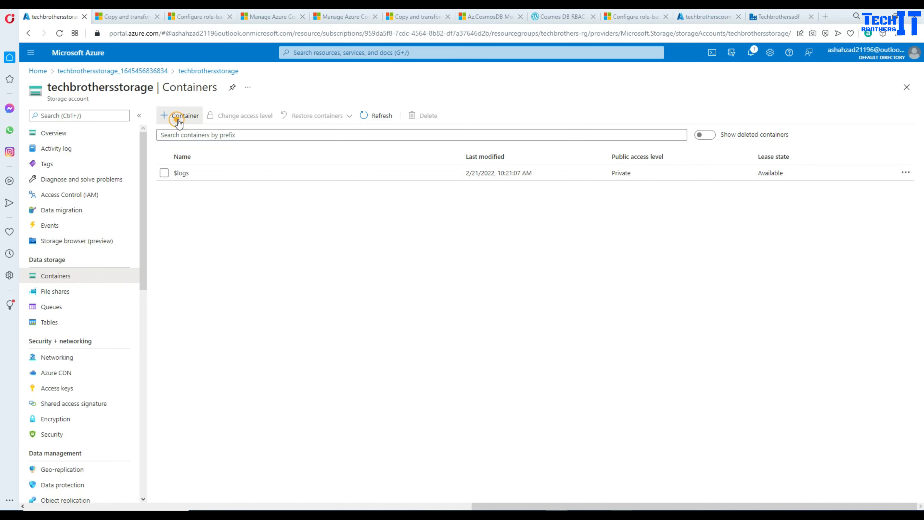
type("input")
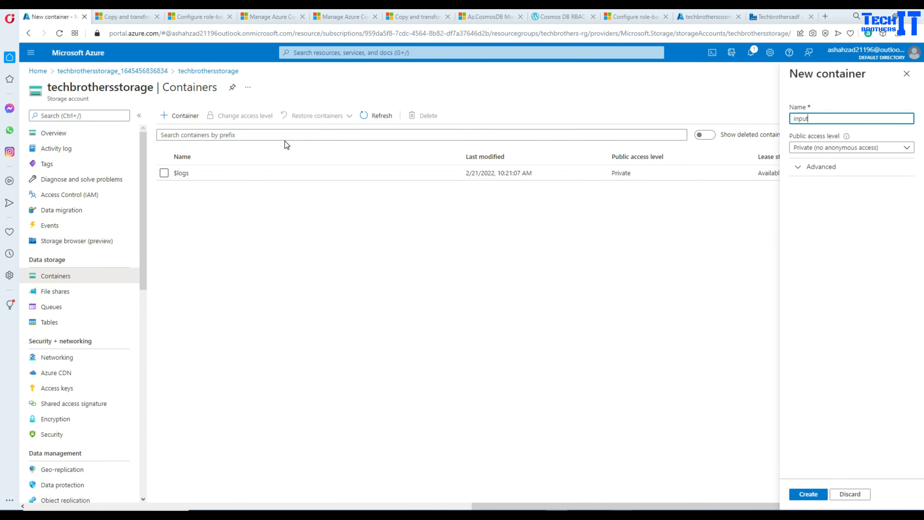
left_click(808, 494)
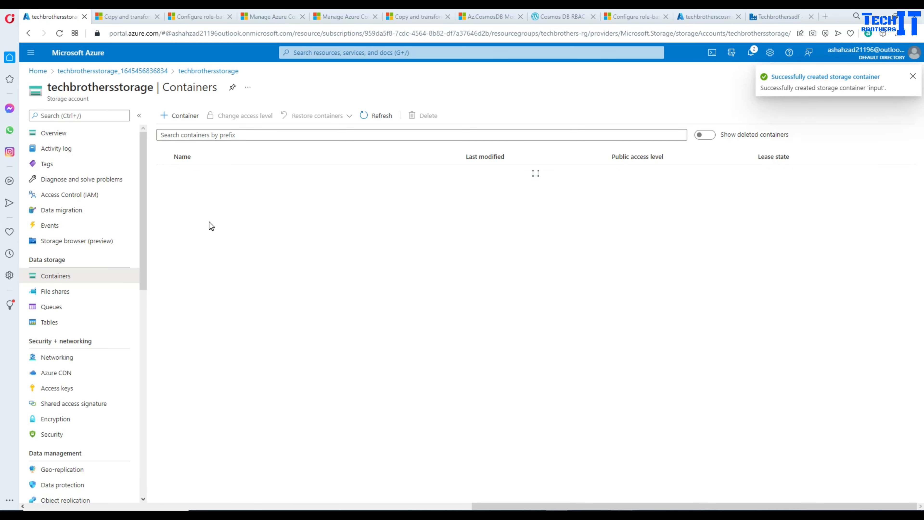
- Back in Data Factory, refresh the storage accounts, select techbrothersstorage, test the connection and create the Blob Storage linked service
left_click(779, 17)
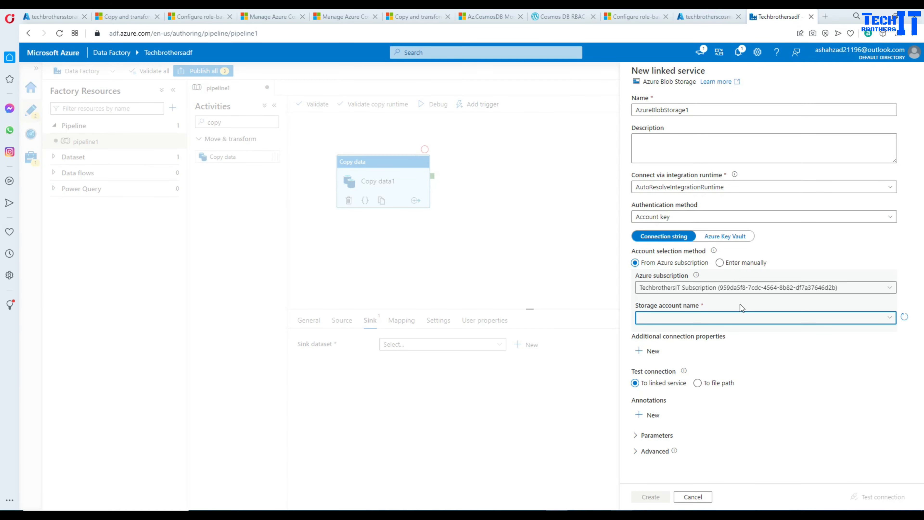
left_click(904, 316)
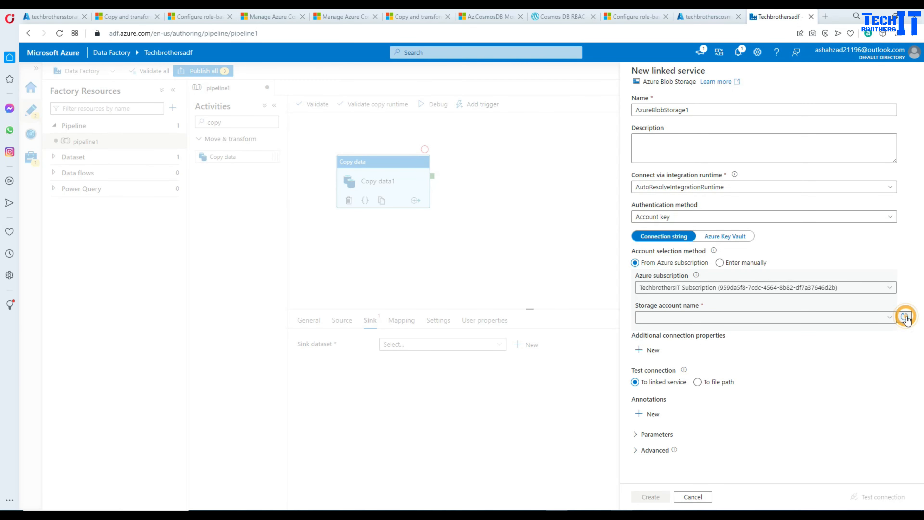
left_click(889, 319)
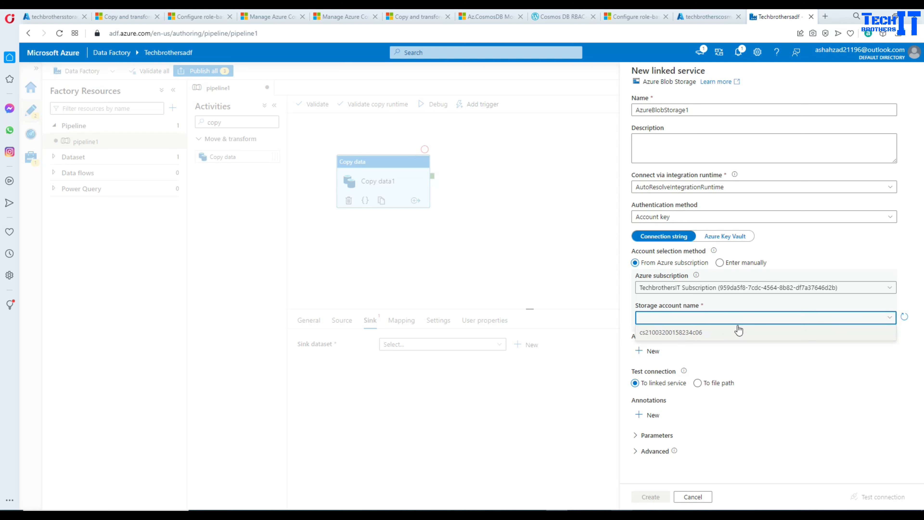
left_click(905, 317)
left_click(903, 316)
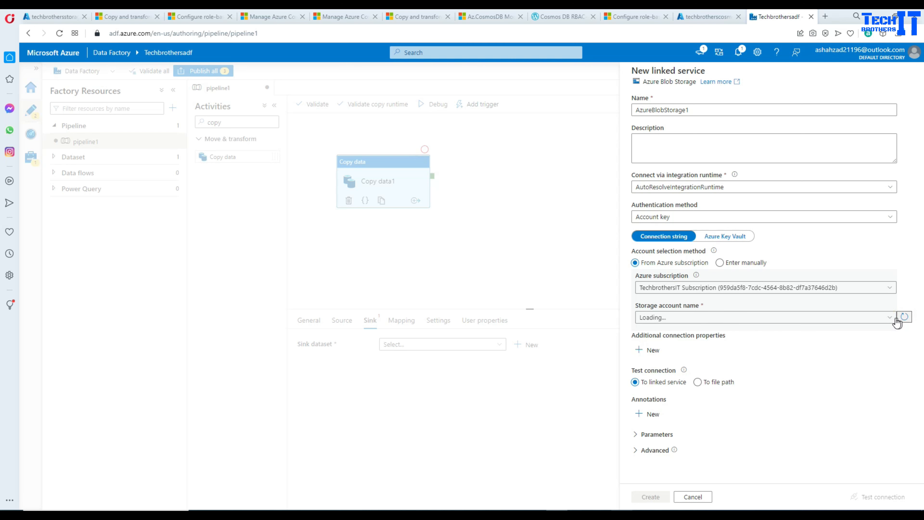
left_click(887, 319)
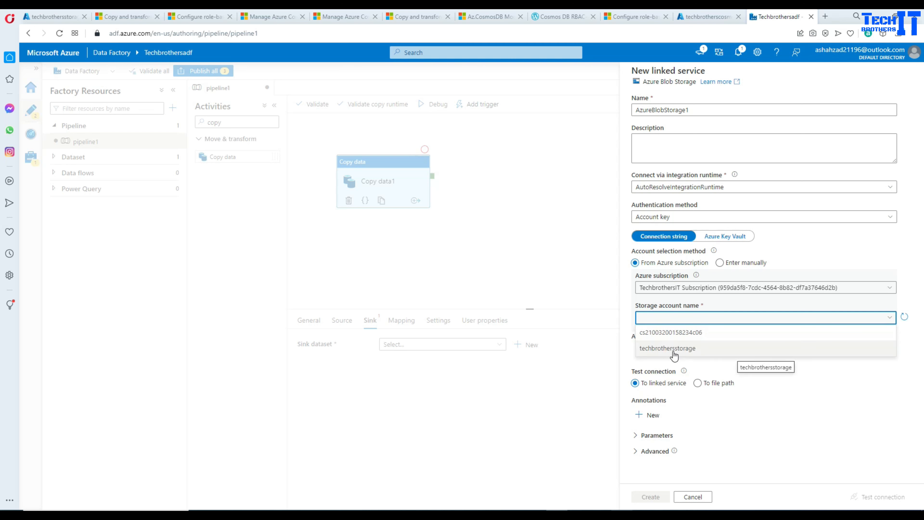
left_click(668, 349)
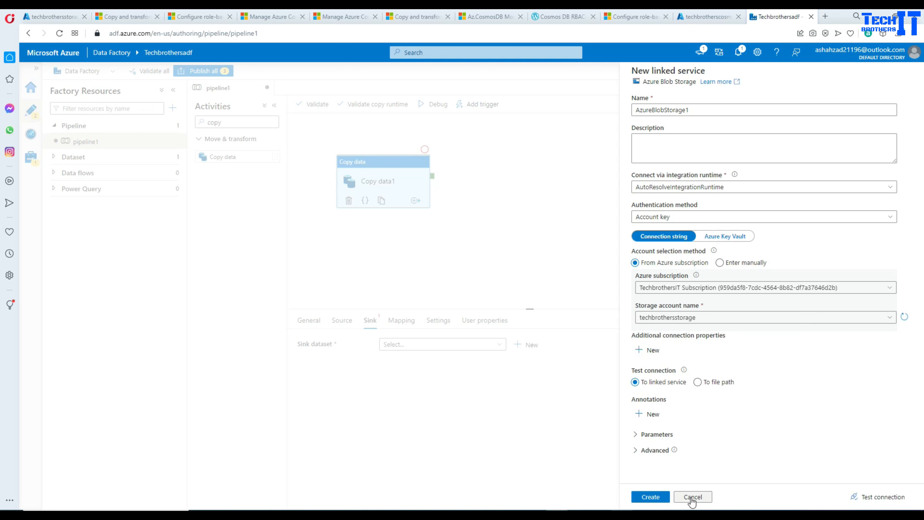
left_click(869, 499)
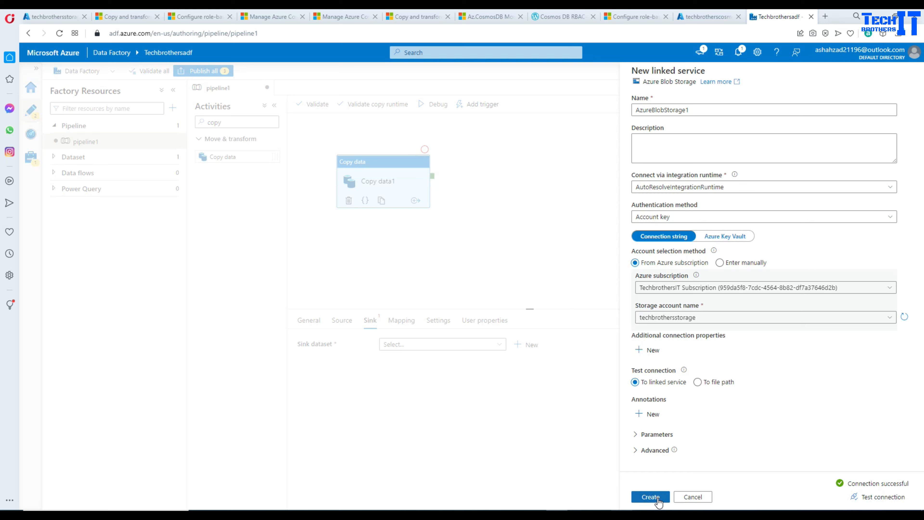
left_click(648, 496)
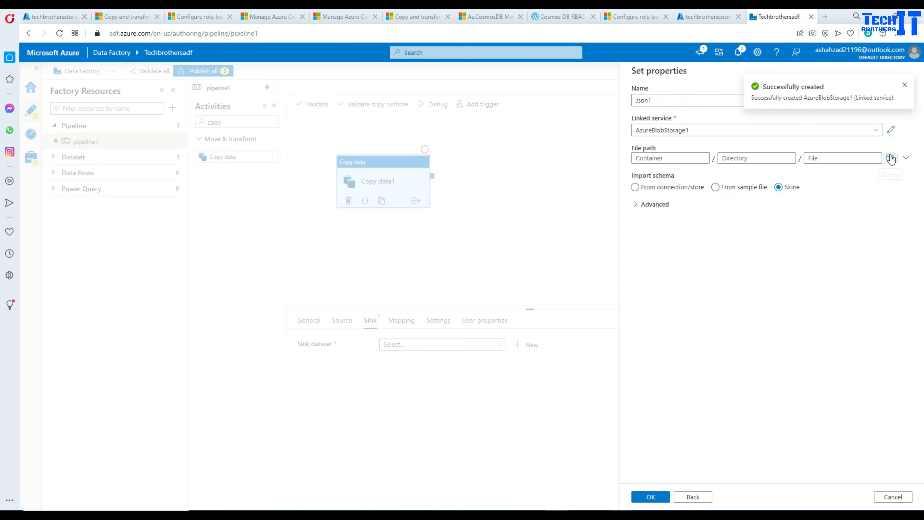
- Create the JSON sink dataset with the input container as its file path and schema import set to None
left_click(890, 157)
double_click(665, 120)
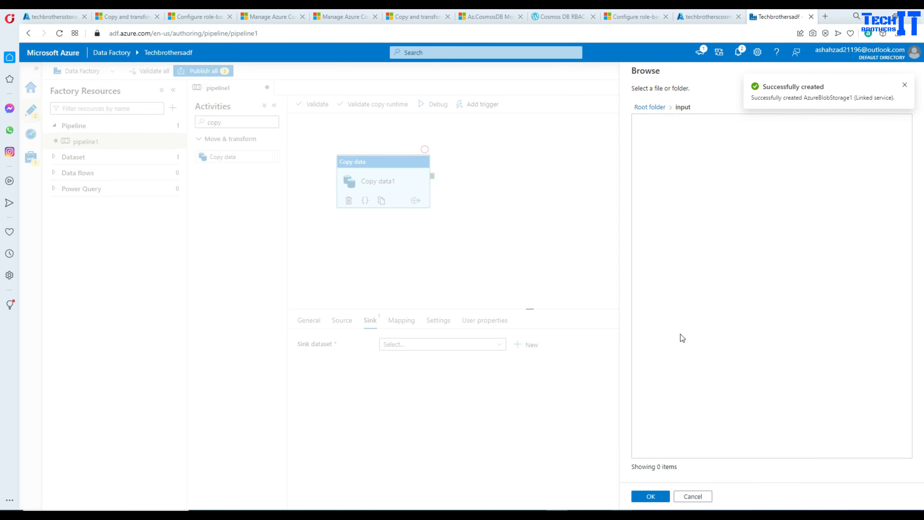
left_click(648, 496)
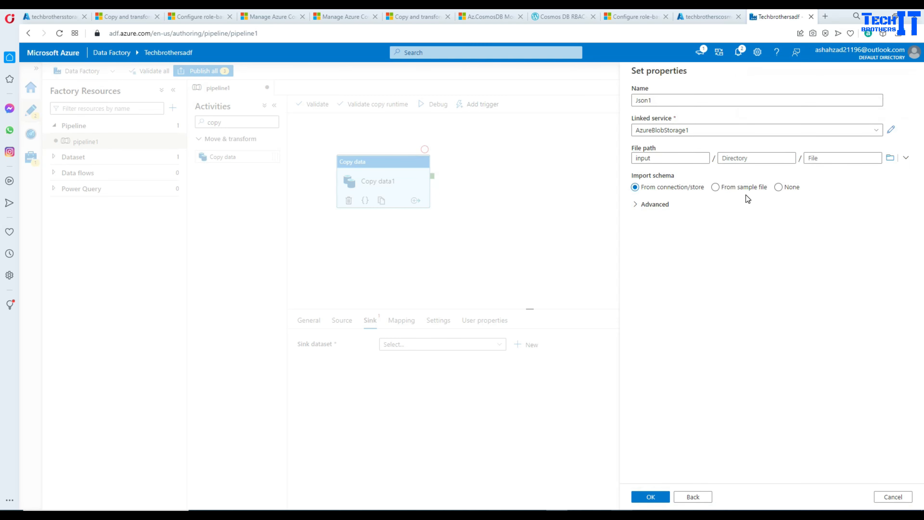
left_click(777, 187)
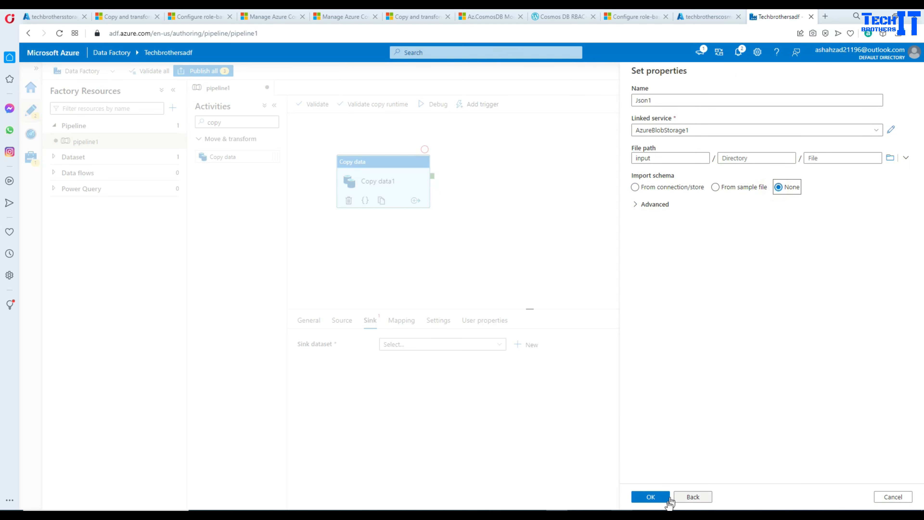
left_click(659, 498)
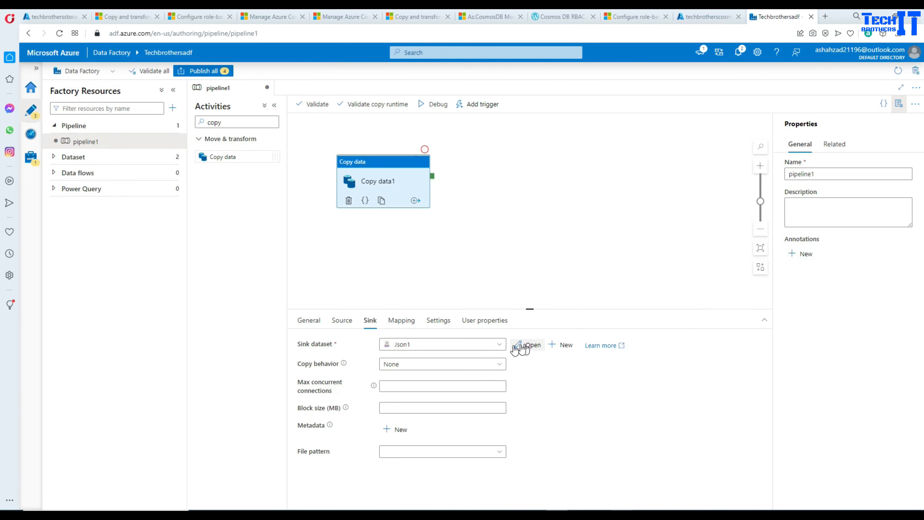
- Set the sink dataset's file name to Cosmosdb.json and run pipeline1 in debug mode
left_click(530, 346)
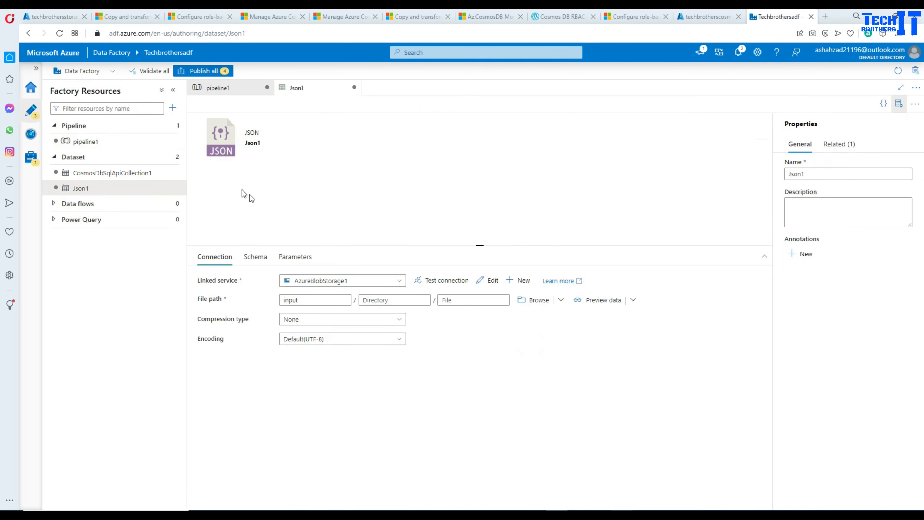
left_click(465, 300)
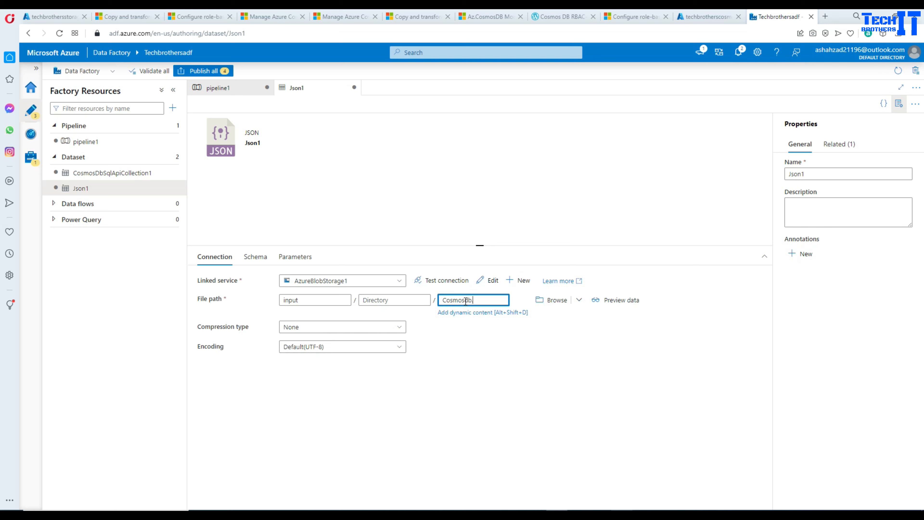
left_click(406, 168)
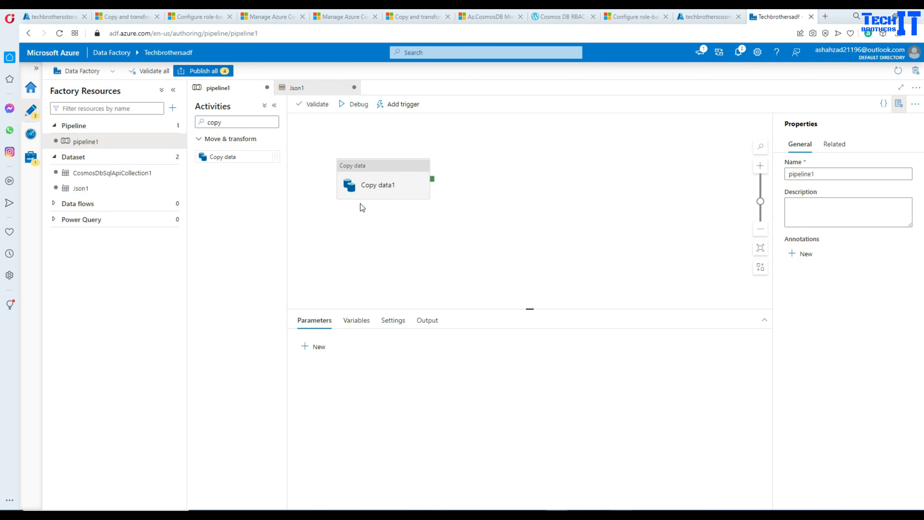
left_click(354, 104)
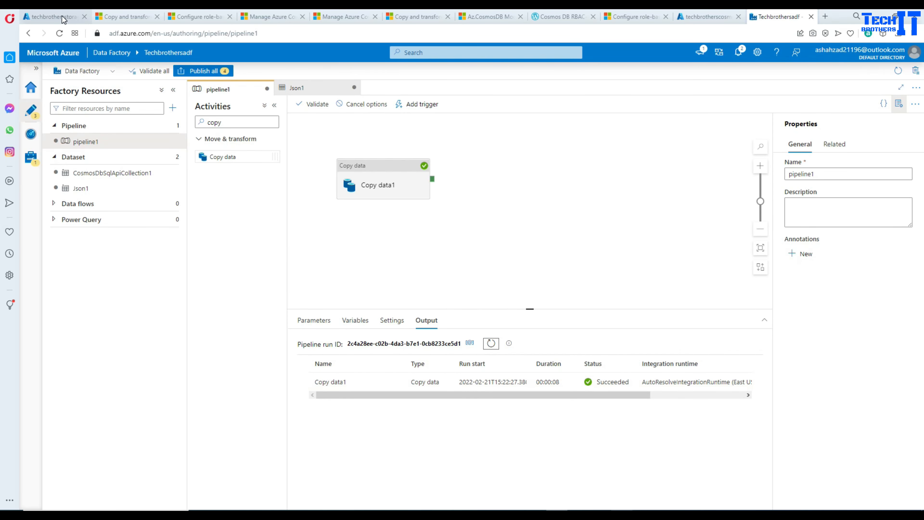
- Switch to the Azure portal and examine the contents of Cosmosdb.json in the input container, then close the blob
left_click(49, 20)
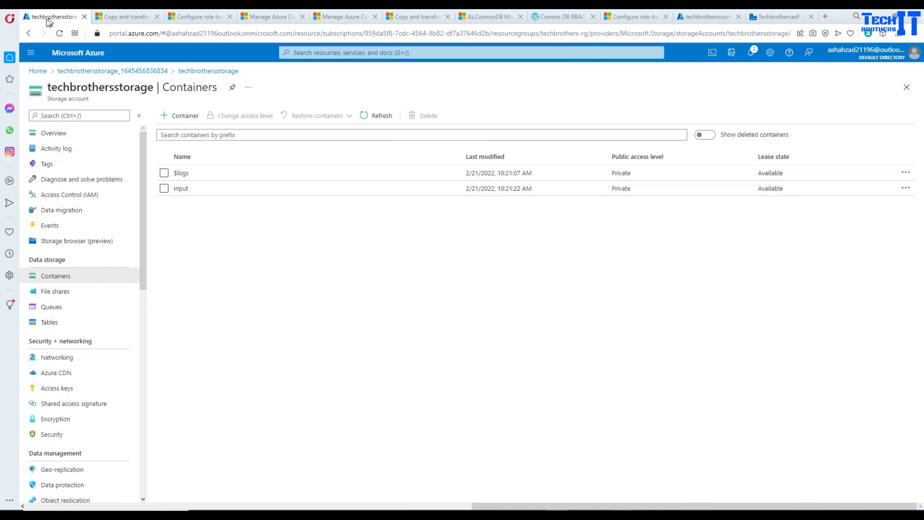
left_click(186, 188)
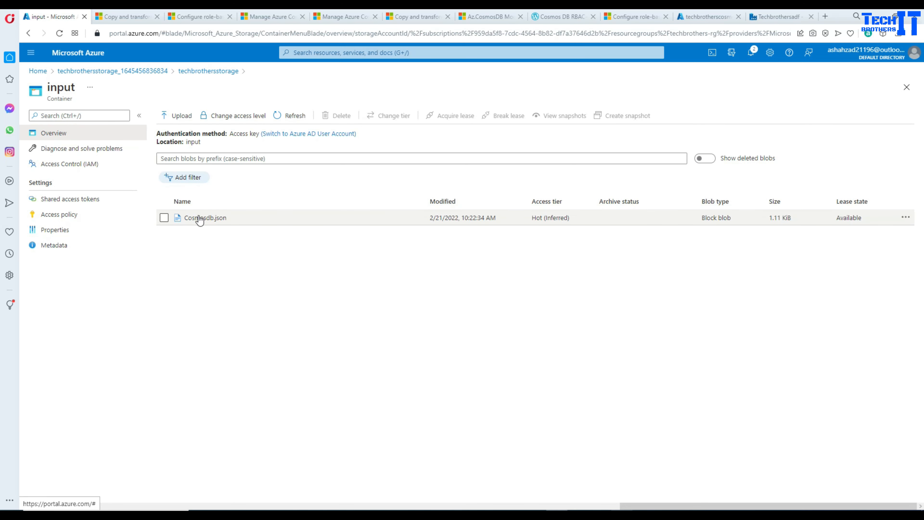
left_click(199, 218)
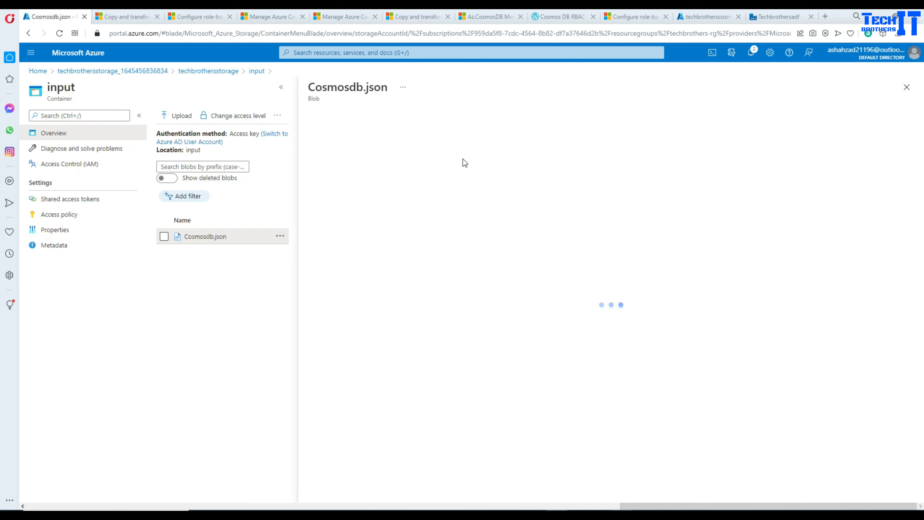
left_click(438, 139)
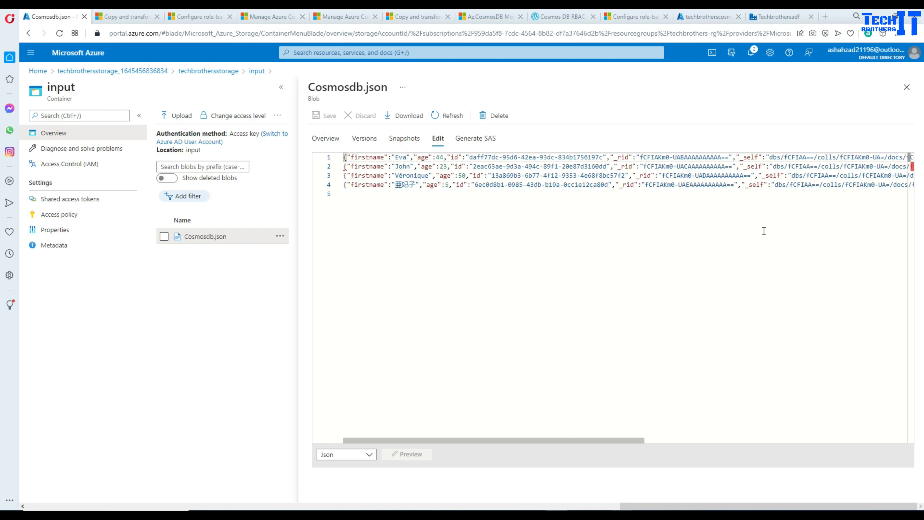
left_click_drag(612, 441, 920, 411)
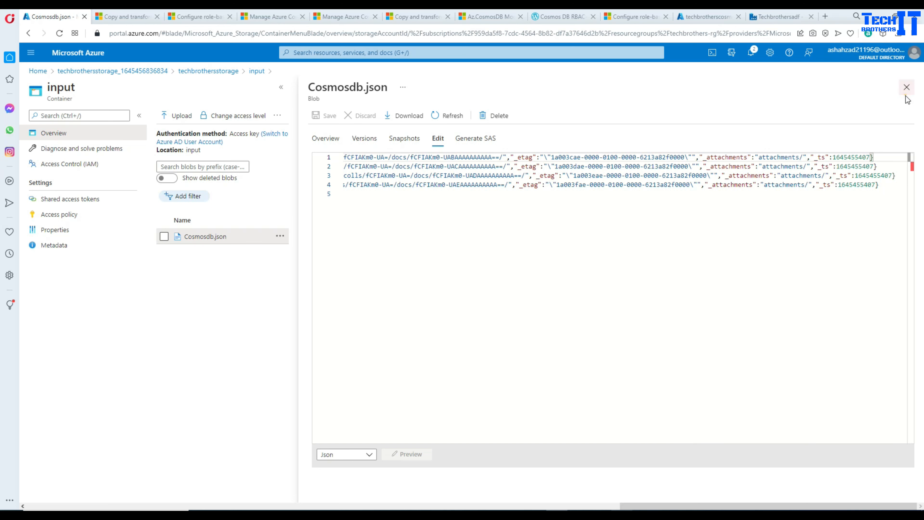
left_click(907, 88)
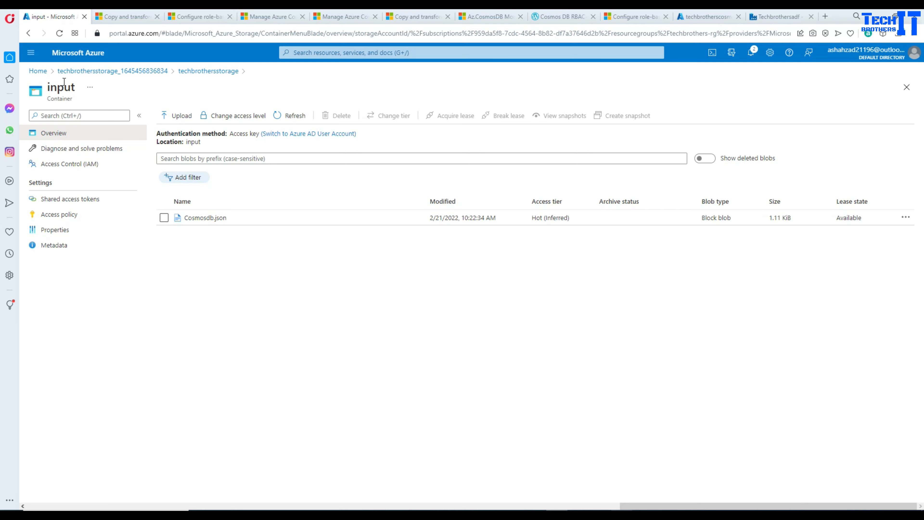
left_click(316, 321)
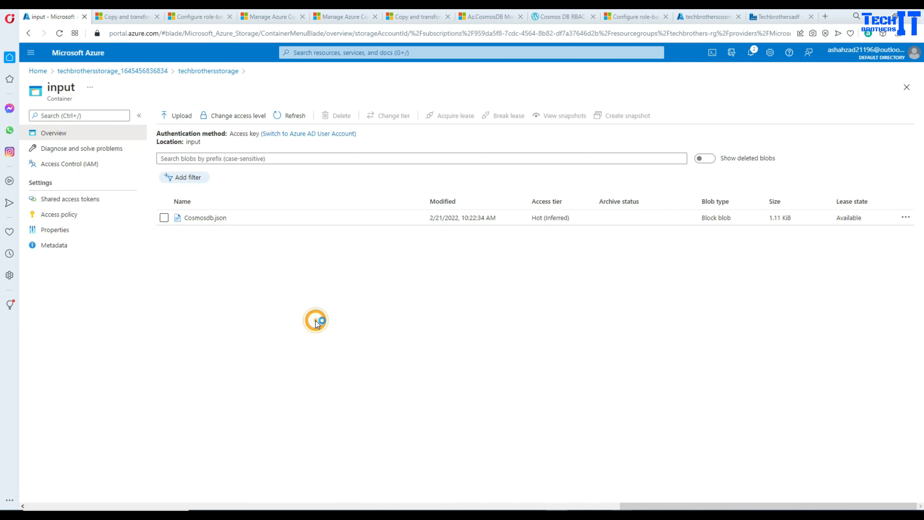